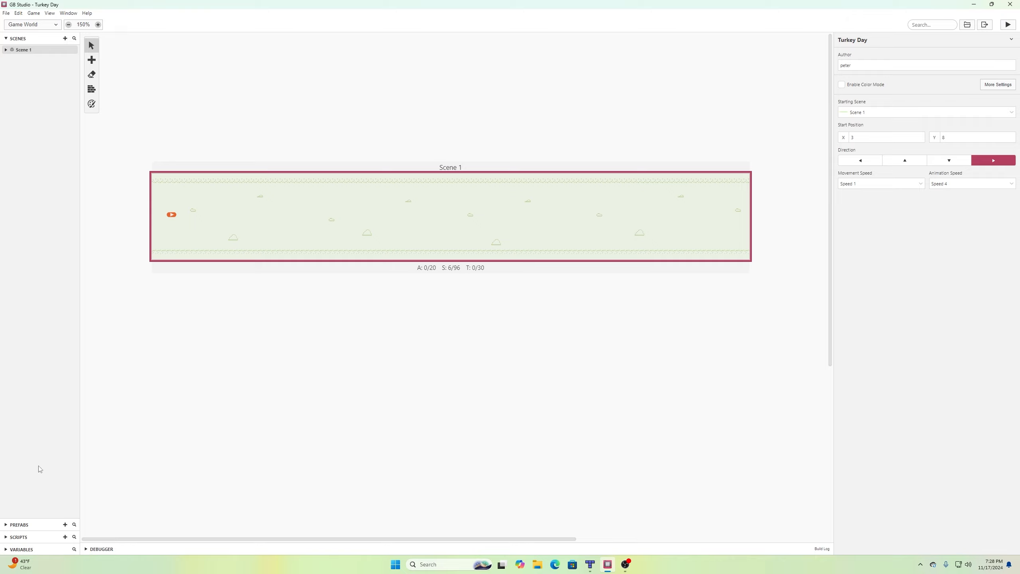
# Create a new actor prefab, Actor 1, from the Prefabs list.
pyautogui.click(5, 525)
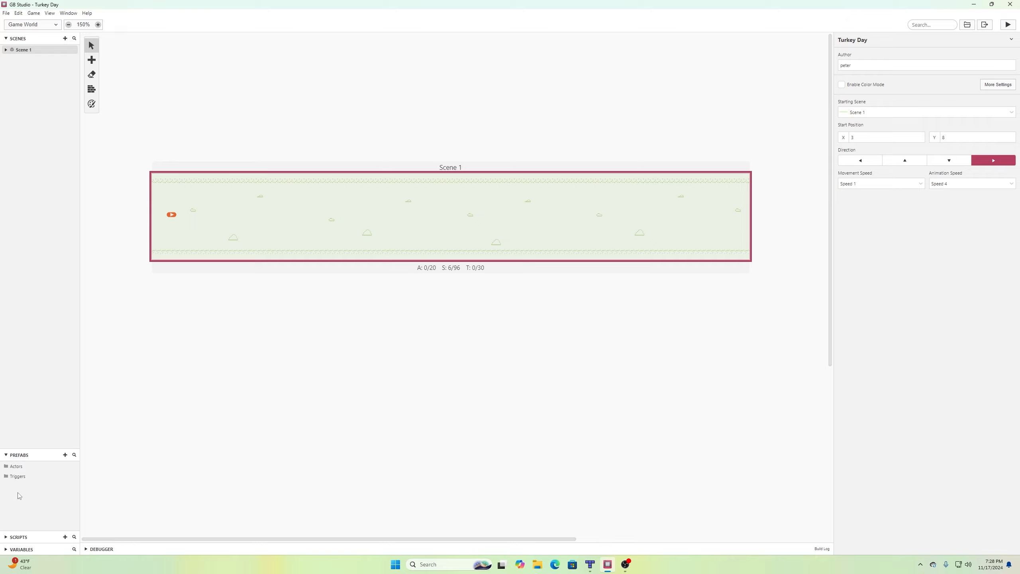
pyautogui.click(14, 467)
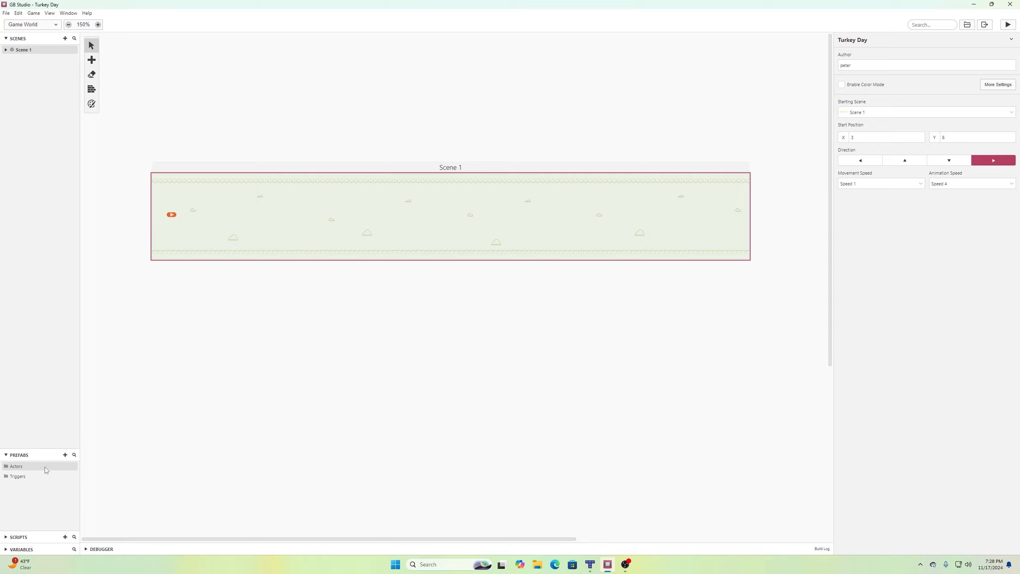
pyautogui.click(66, 458)
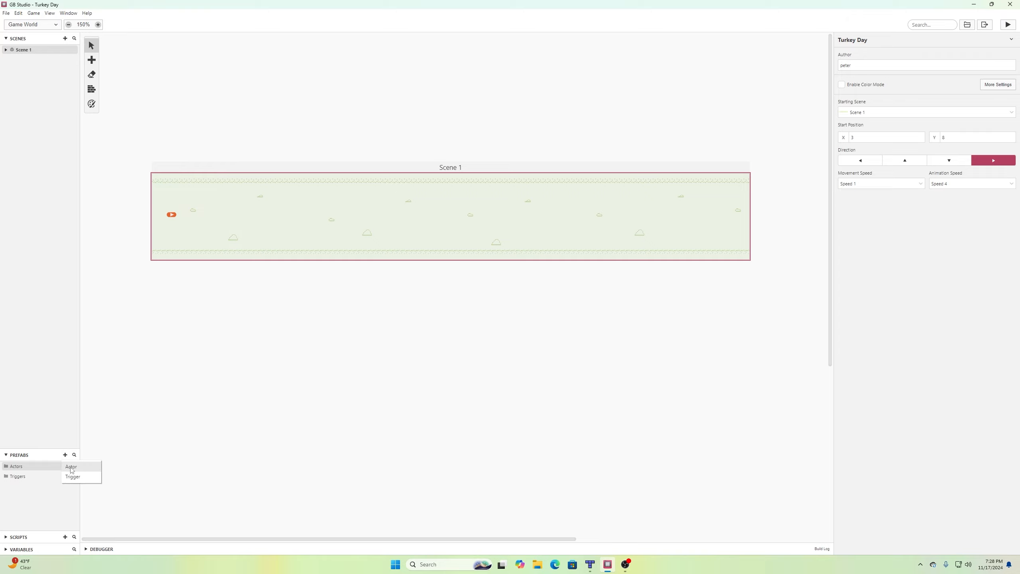
pyautogui.click(72, 467)
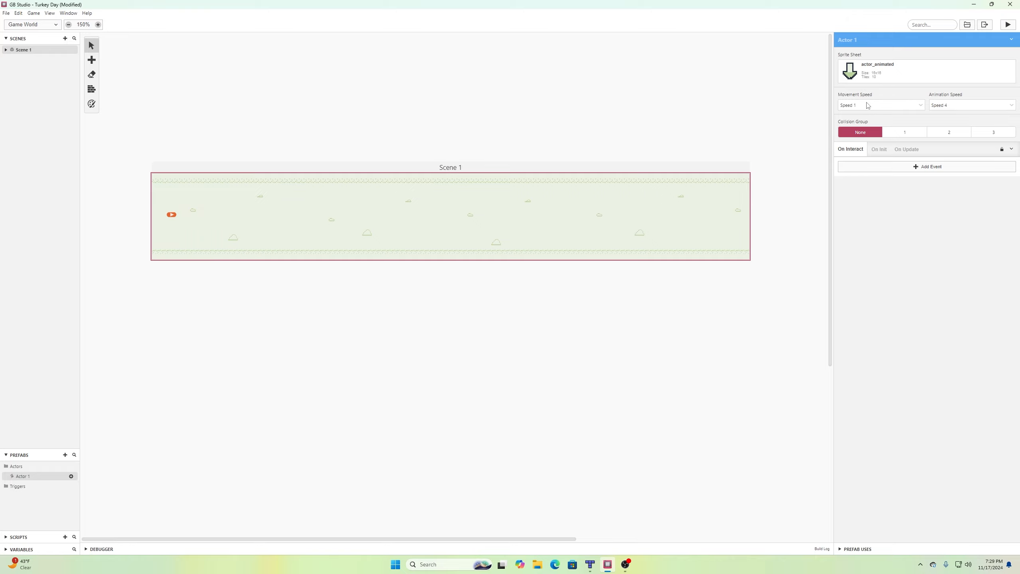
# Give Actor 1 the elf sprite sheet and set its Collision Group to 1.
pyautogui.click(872, 75)
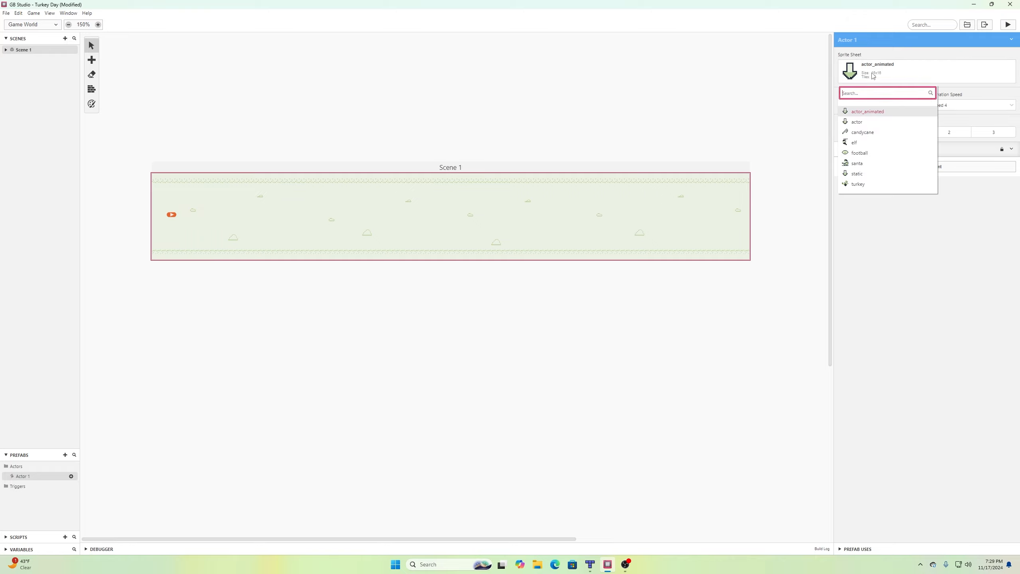
pyautogui.click(857, 143)
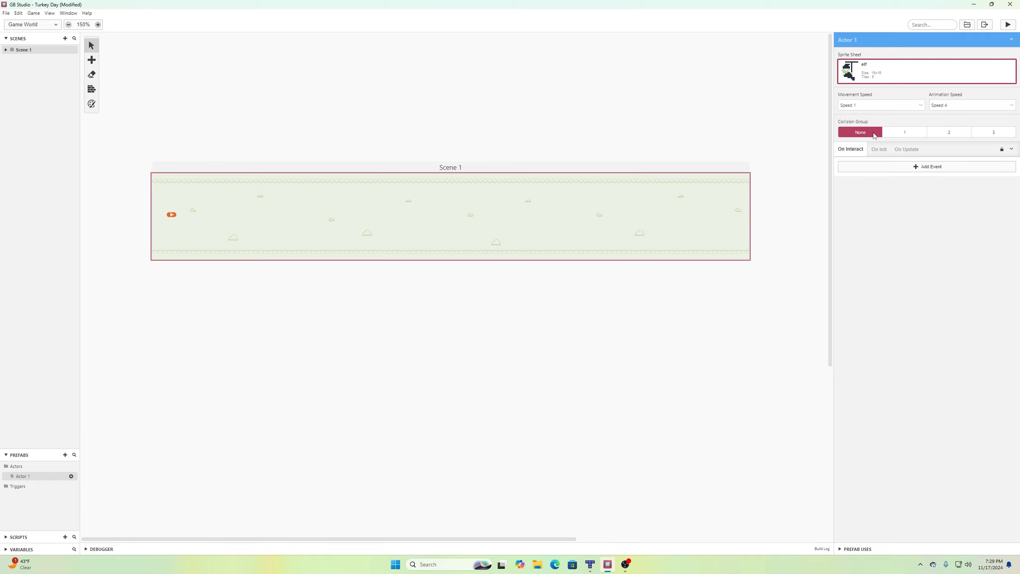
pyautogui.click(901, 133)
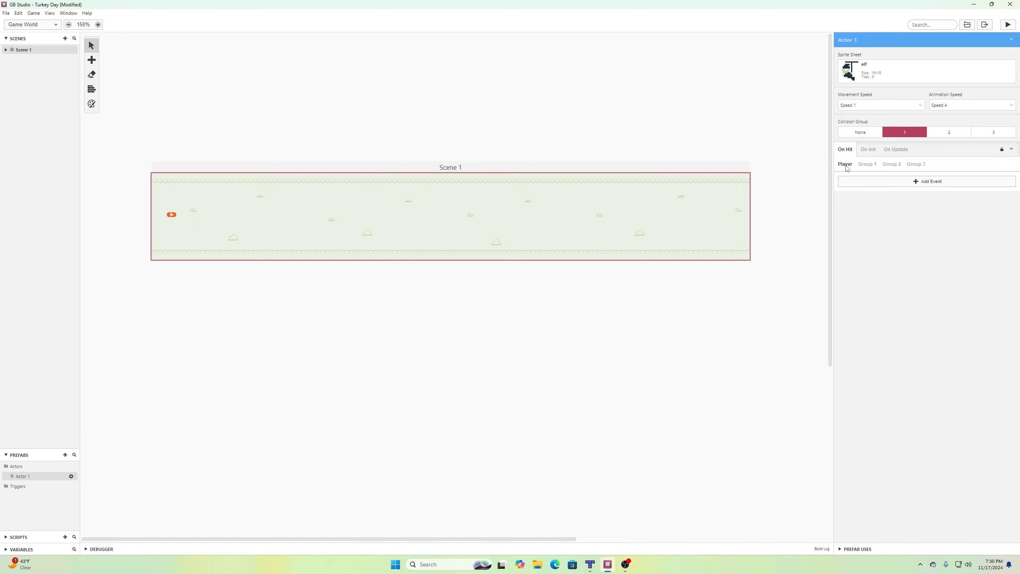
# Add a Change Scene event to Scene 1 in the On Hit Player script, then save.
pyautogui.click(921, 182)
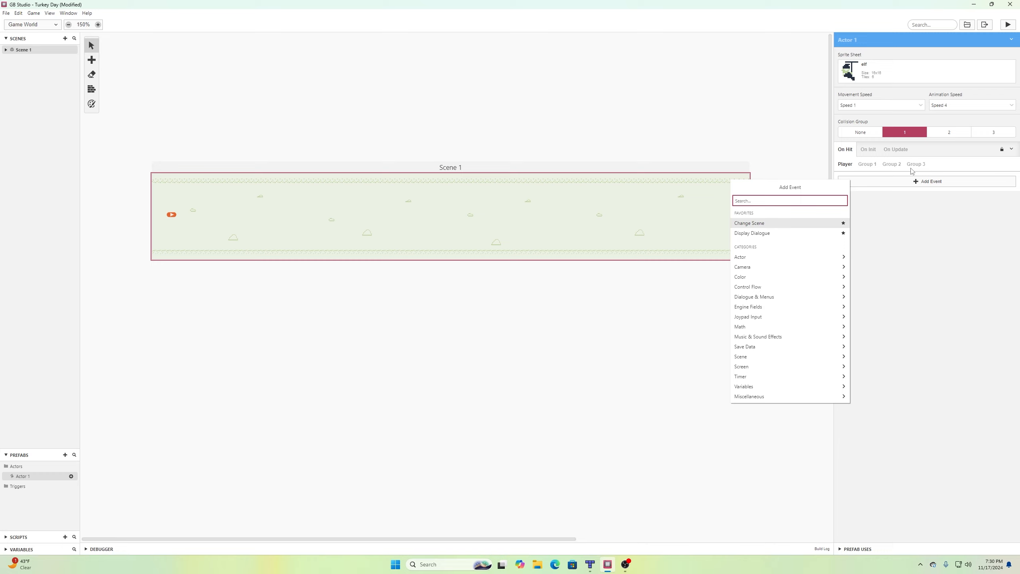
pyautogui.write('change')
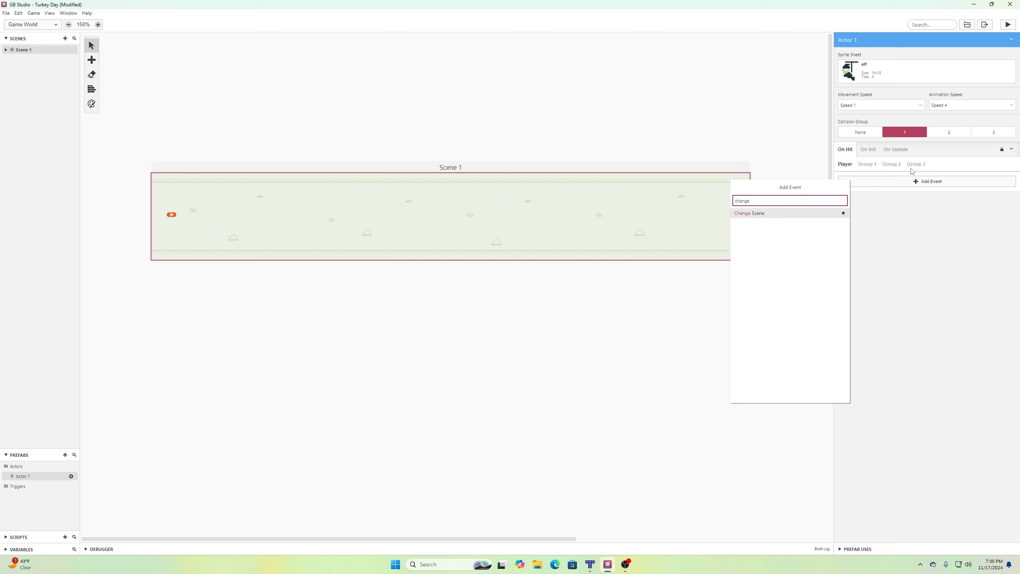
pyautogui.click(762, 214)
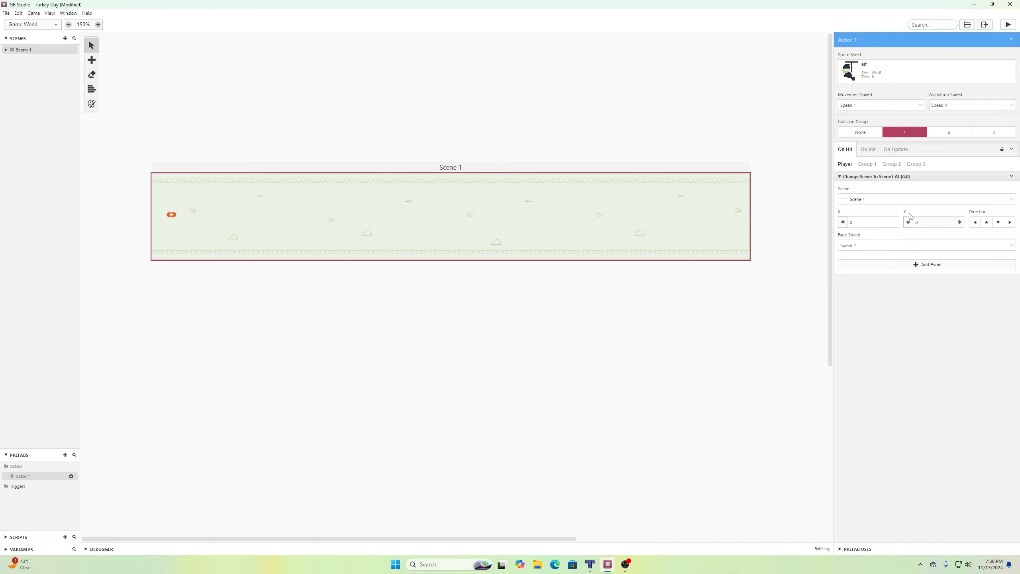
pyautogui.click(912, 200)
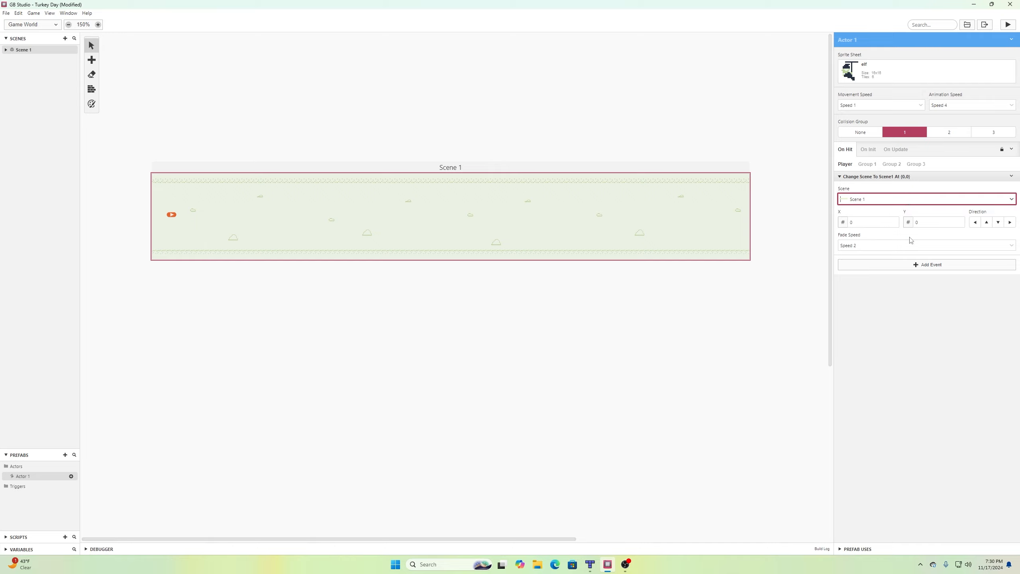
pyautogui.click(6, 13)
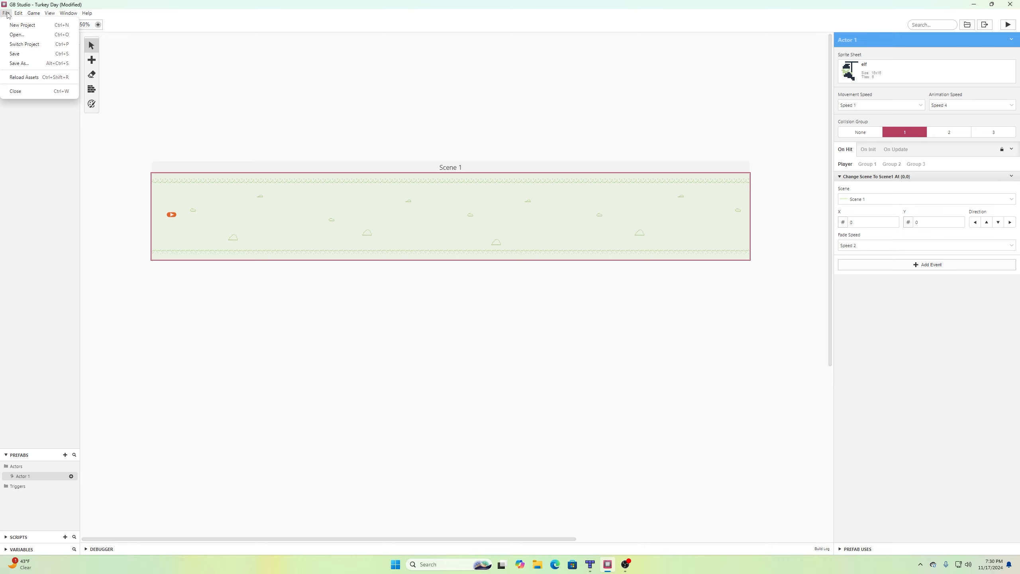
pyautogui.click(16, 53)
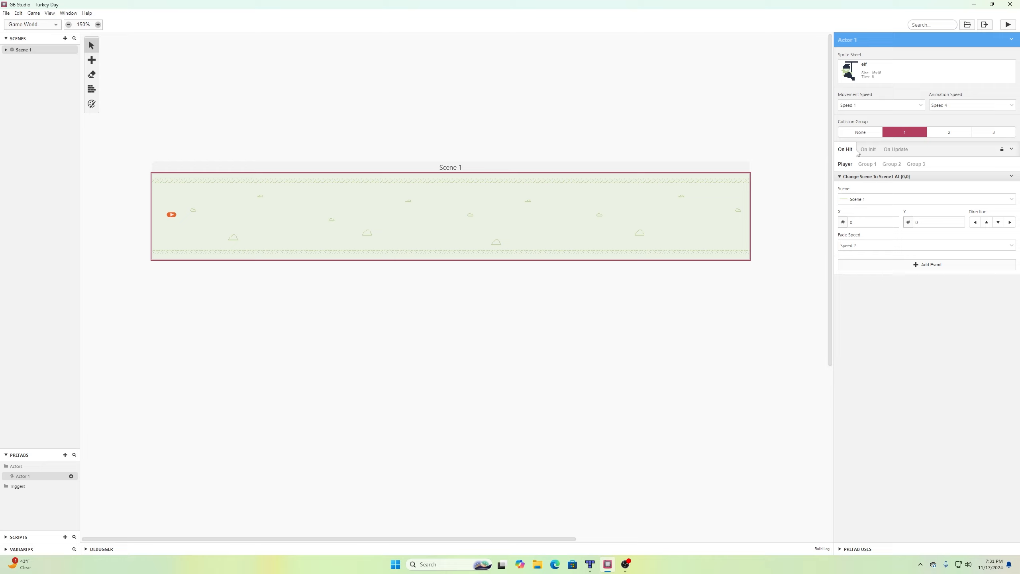
# Add an Actor Move Relative event to the prefab's On Update script.
pyautogui.click(898, 150)
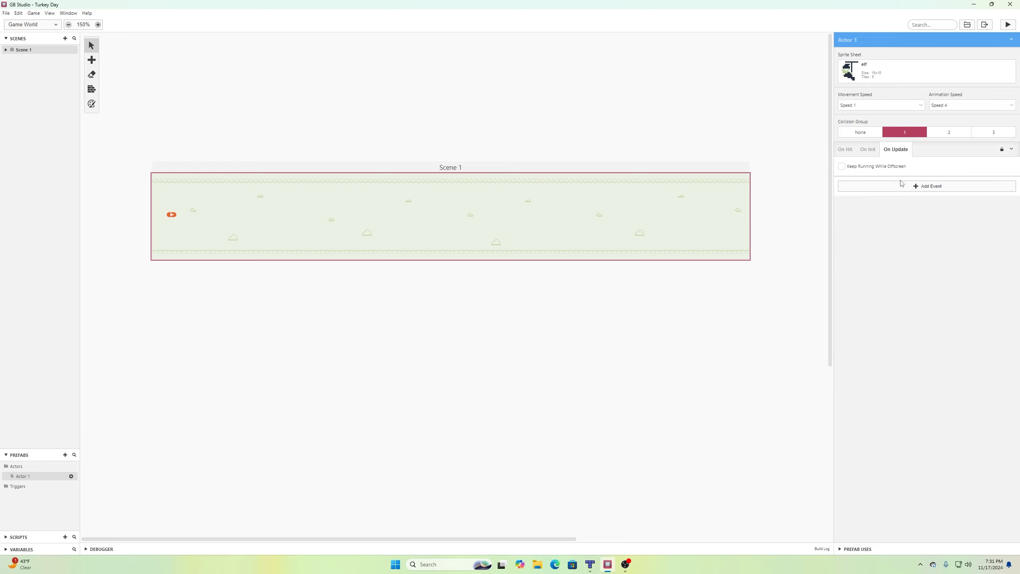
pyautogui.click(913, 187)
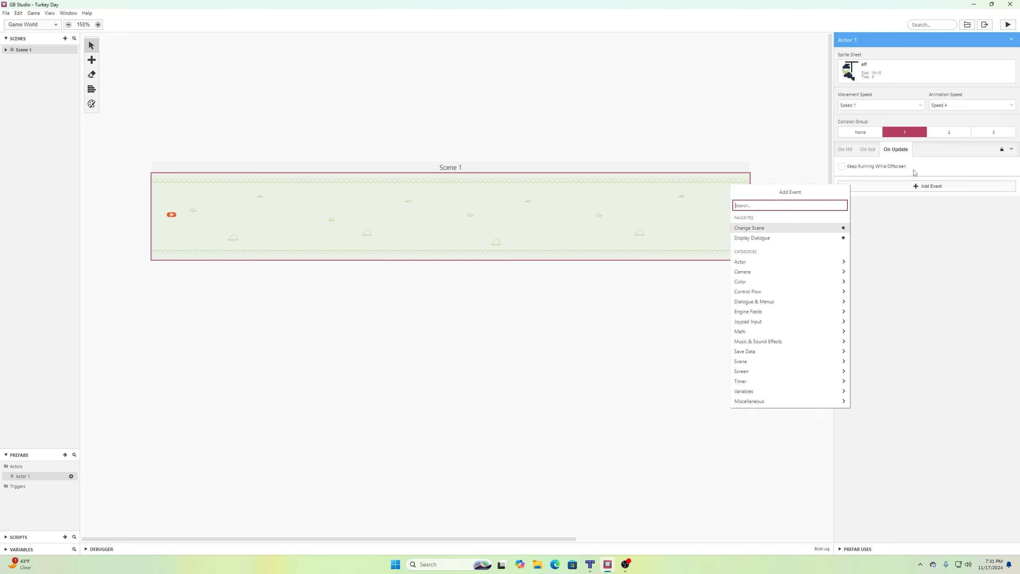
pyautogui.write('relative')
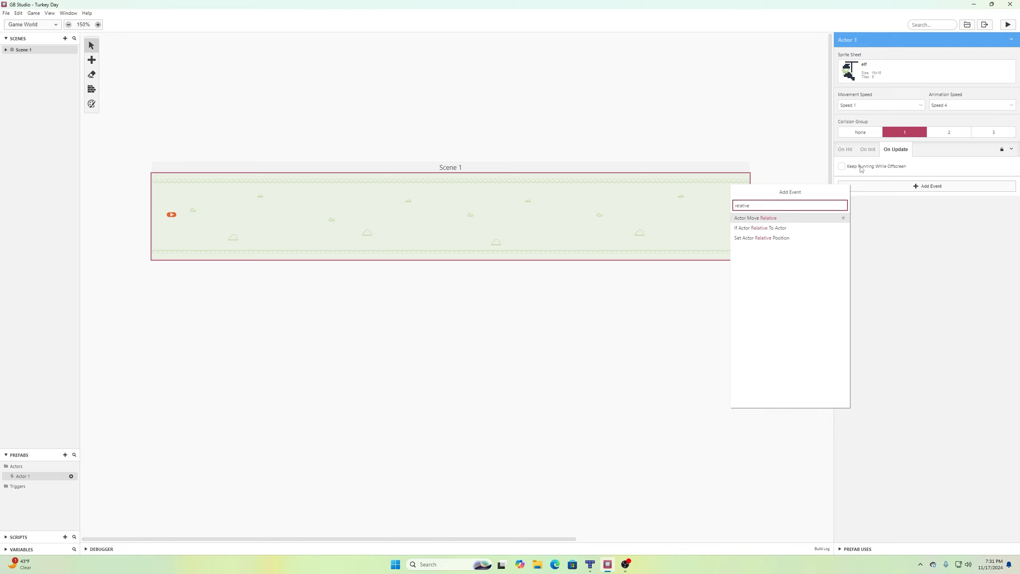
pyautogui.click(763, 220)
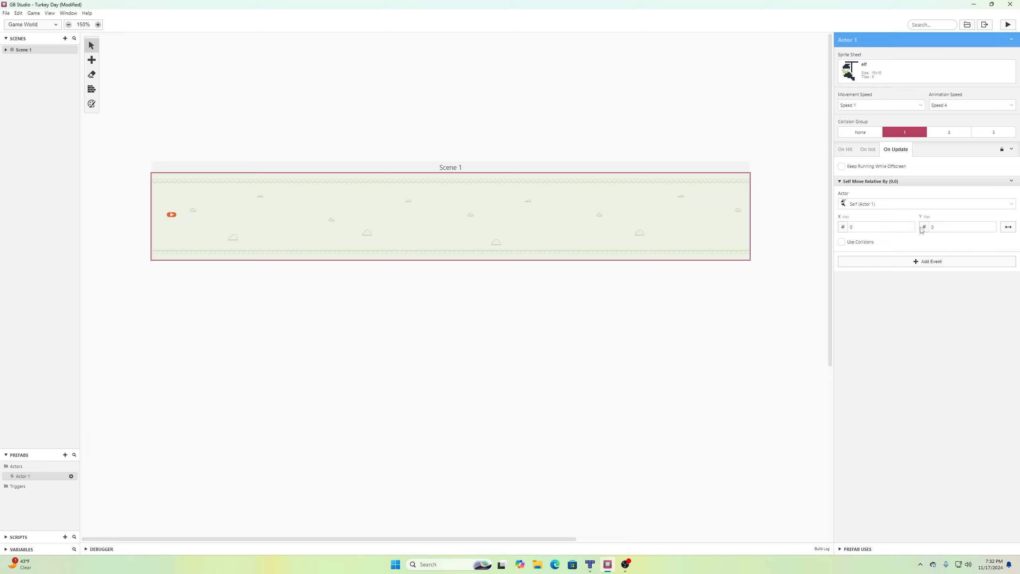
# Move the elf by (0,1), then by (0,-1) with a pasted copy, and save.
pyautogui.click(991, 226)
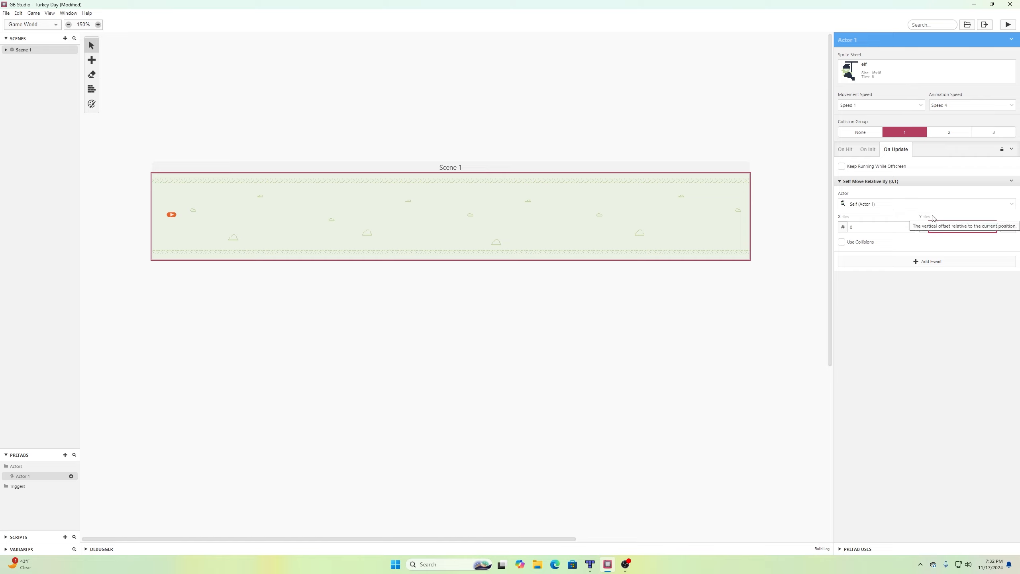
pyautogui.click(1011, 181)
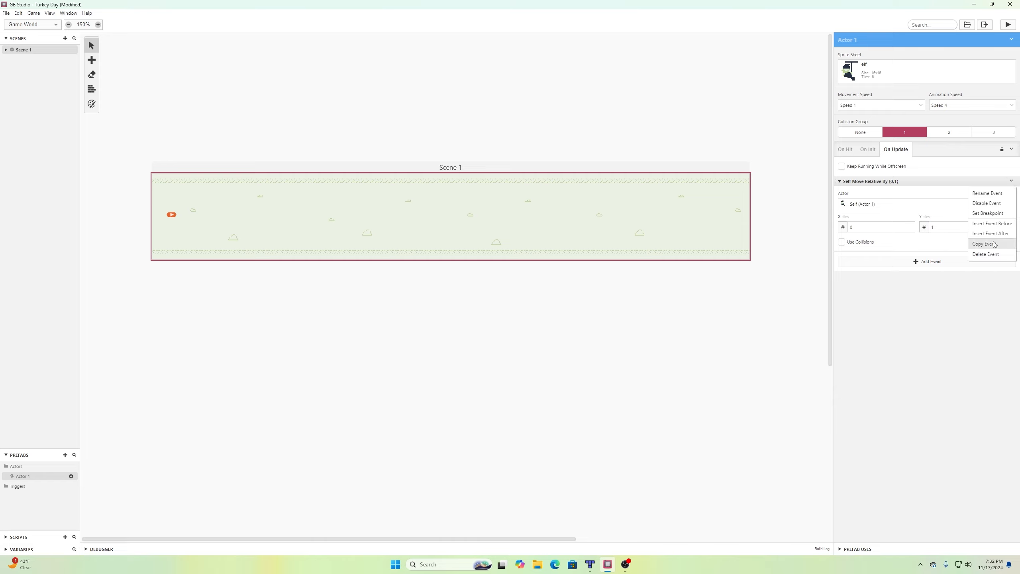
pyautogui.click(993, 244)
pyautogui.click(1012, 181)
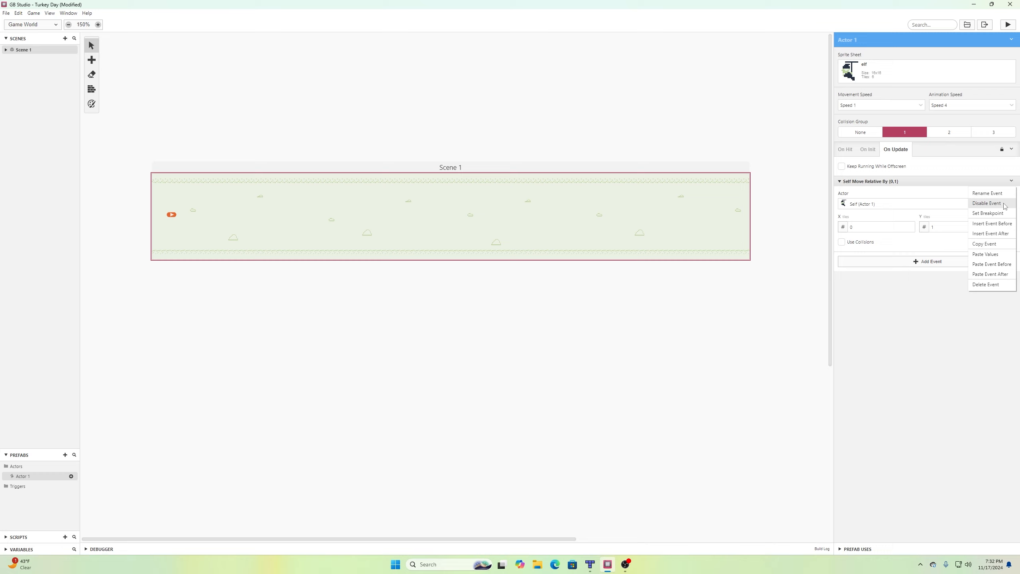
pyautogui.click(1001, 276)
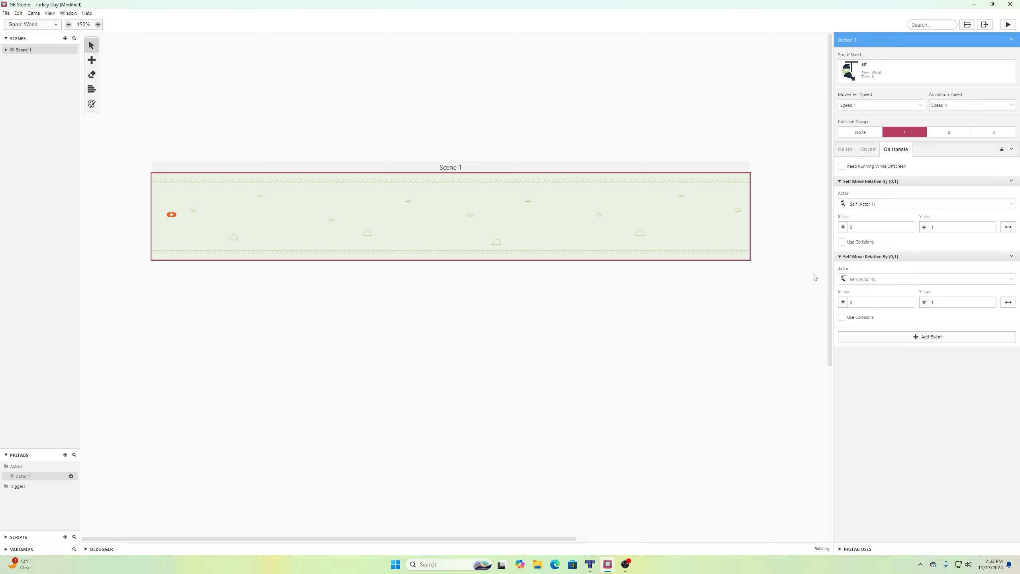
pyautogui.click(991, 304)
pyautogui.click(7, 13)
pyautogui.click(24, 57)
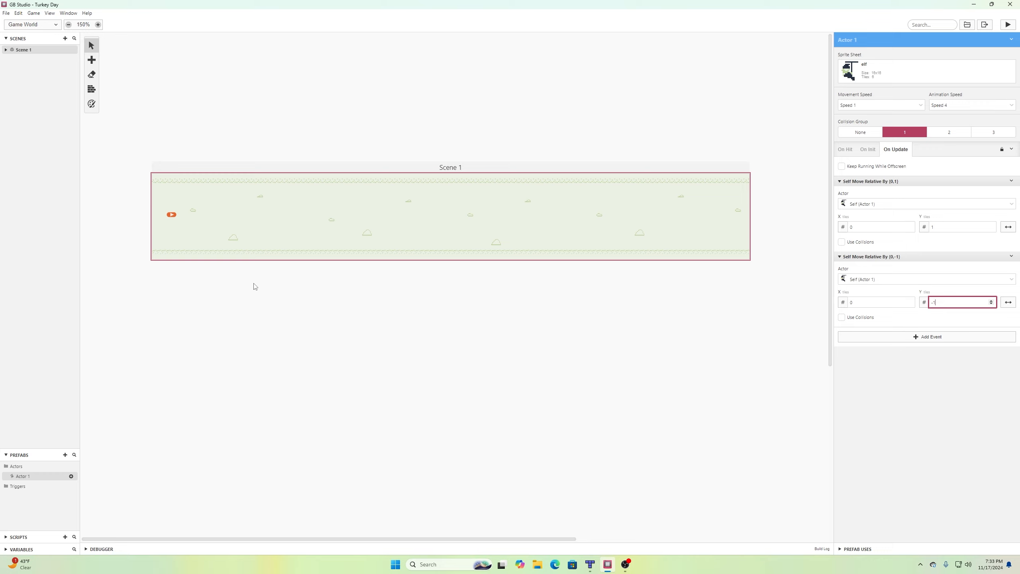
pyautogui.click(28, 477)
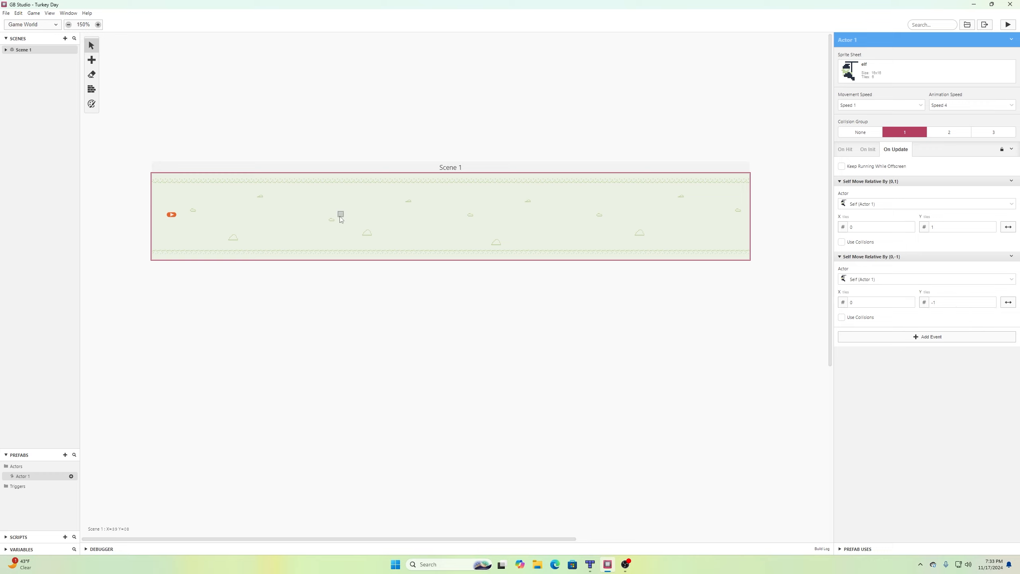
# Place an Actor 1 elf instance in Scene 1 and save with Ctrl+S.
pyautogui.click(71, 476)
pyautogui.click(258, 220)
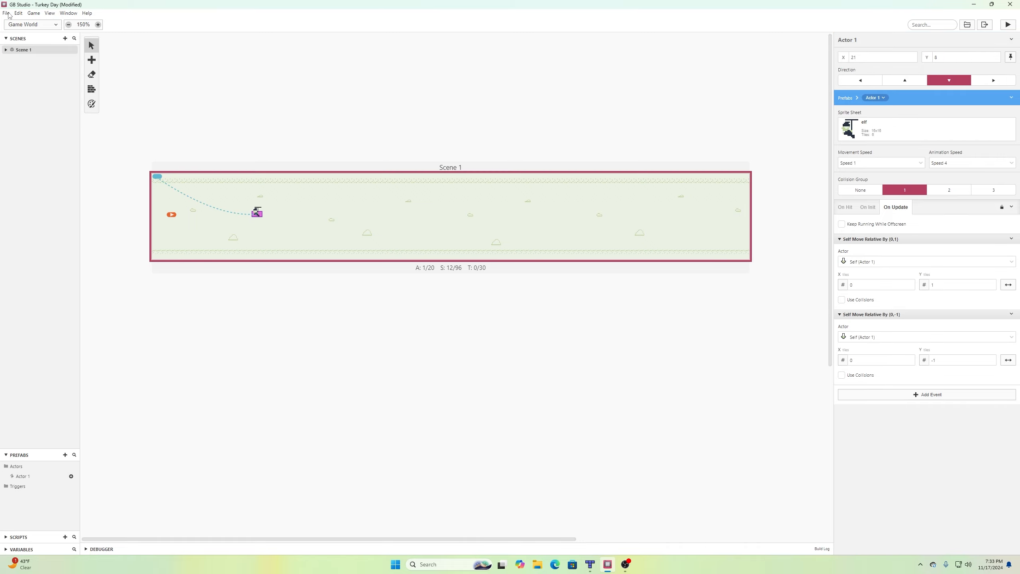
pyautogui.hotkey('ctrl', 's')
# Play-test the game, flying the turkey down and up, then close it.
pyautogui.click(1008, 25)
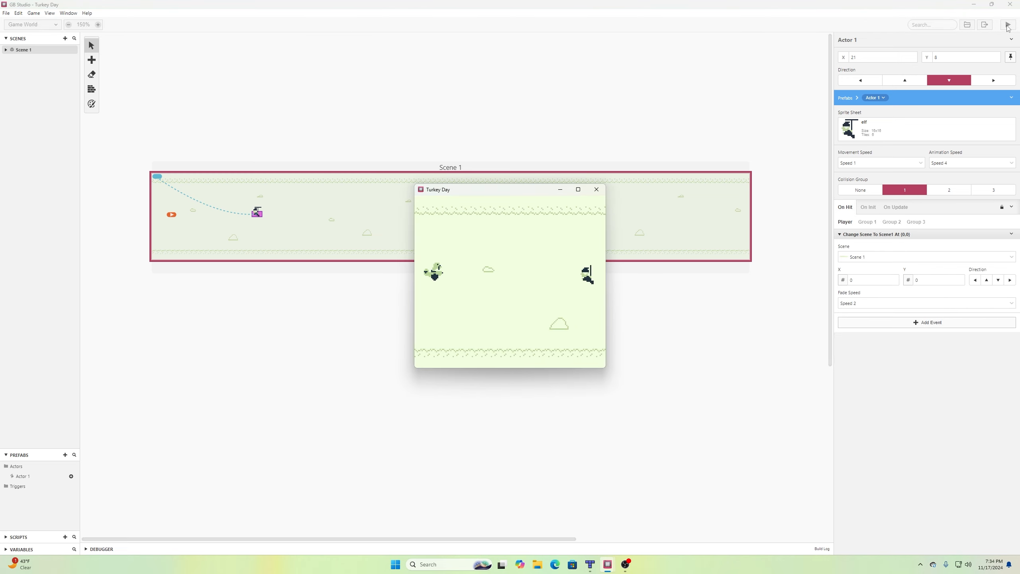
pyautogui.press('Down')
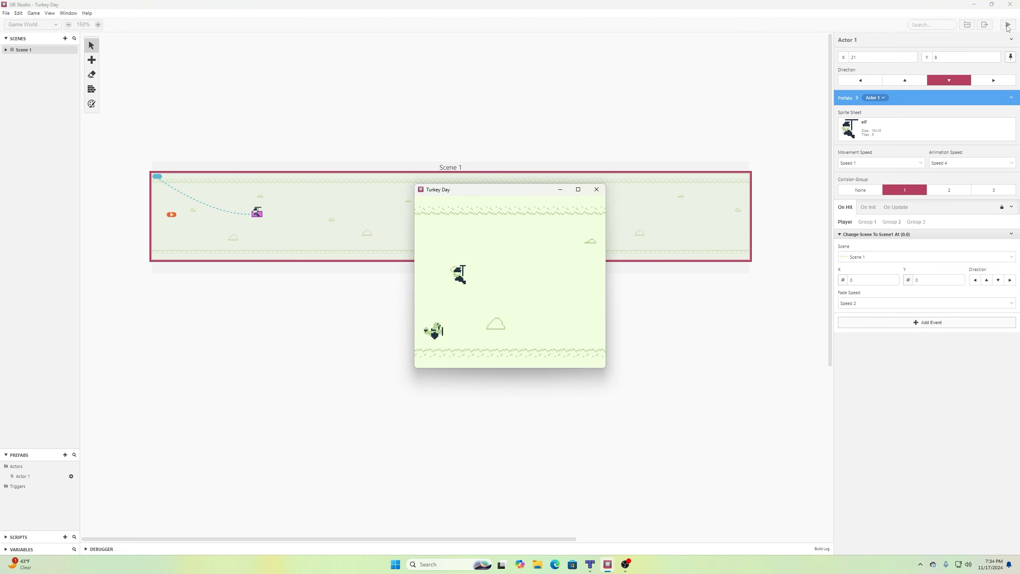
pyautogui.press('Up')
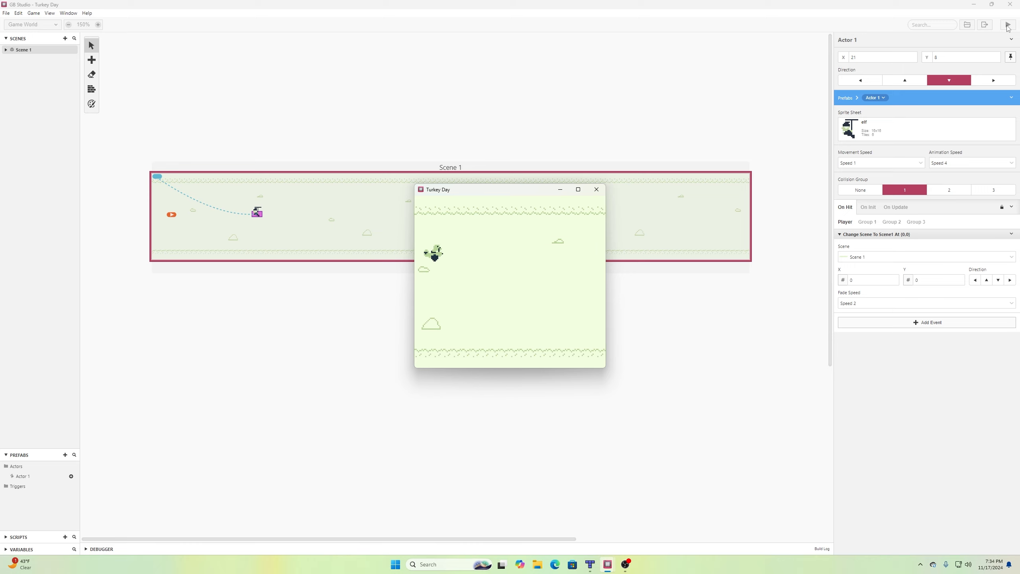
pyautogui.click(597, 189)
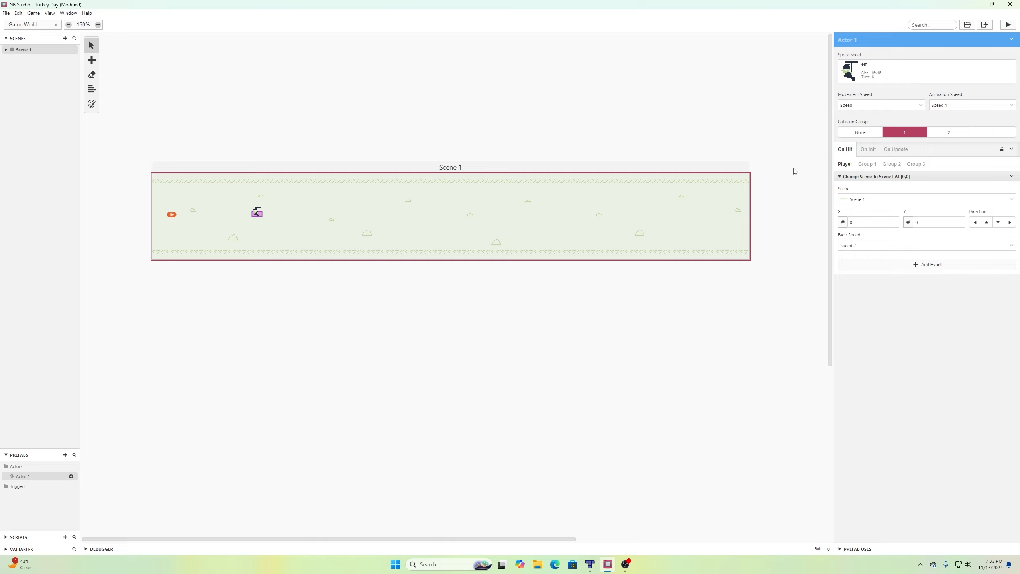
# Set the elf's movement speed to the slowest option and save the project.
pyautogui.click(892, 105)
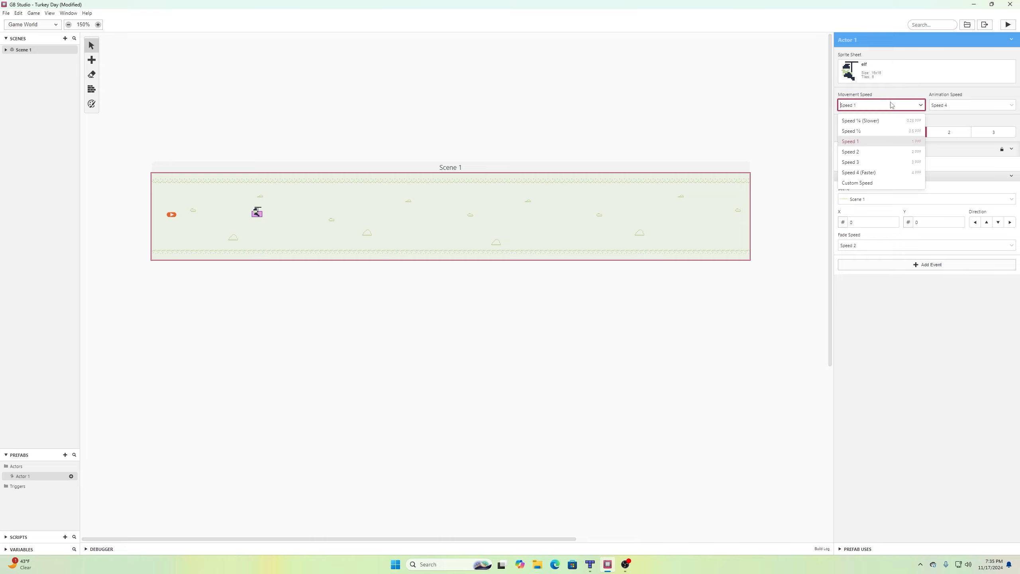
pyautogui.click(878, 125)
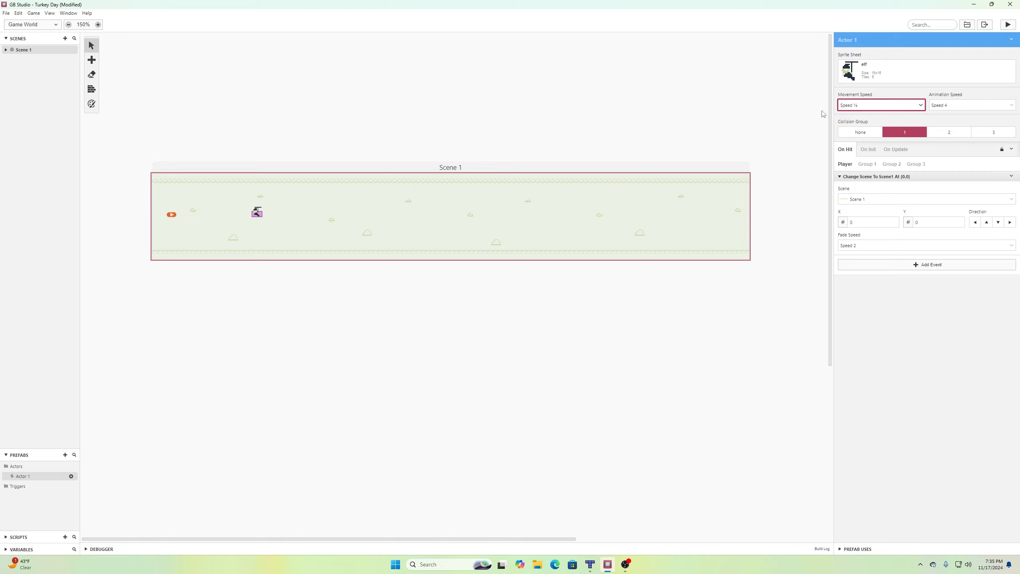
pyautogui.click(6, 13)
pyautogui.click(16, 54)
# Run the game, steer the turkey down, up and down, then close it.
pyautogui.click(1005, 25)
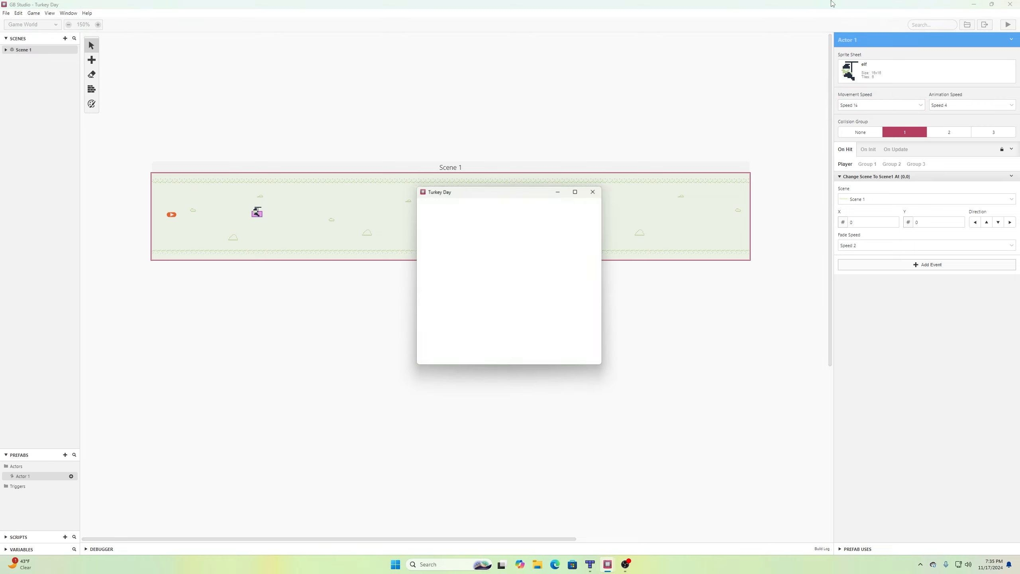
pyautogui.press('Down')
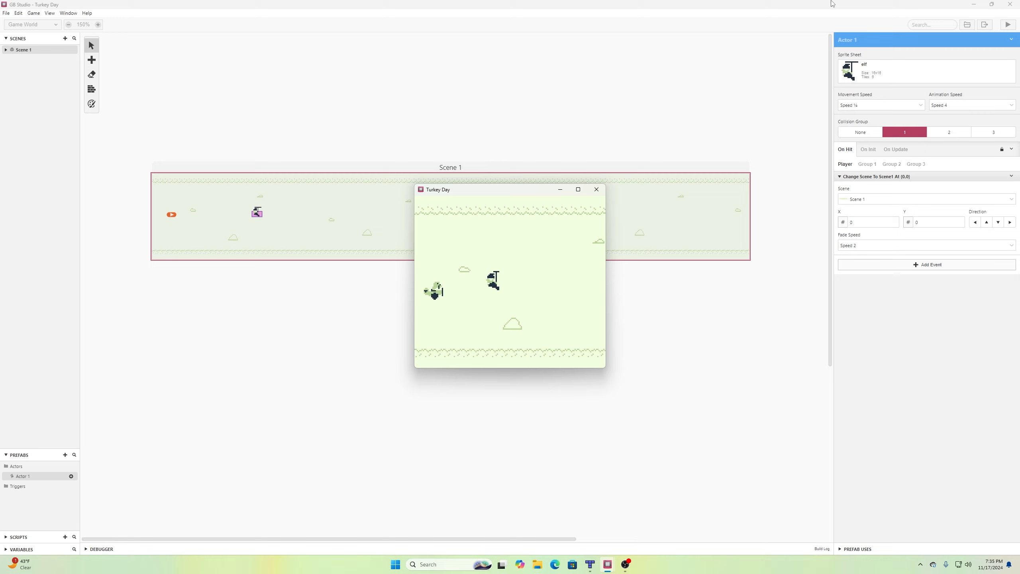
pyautogui.press('Up')
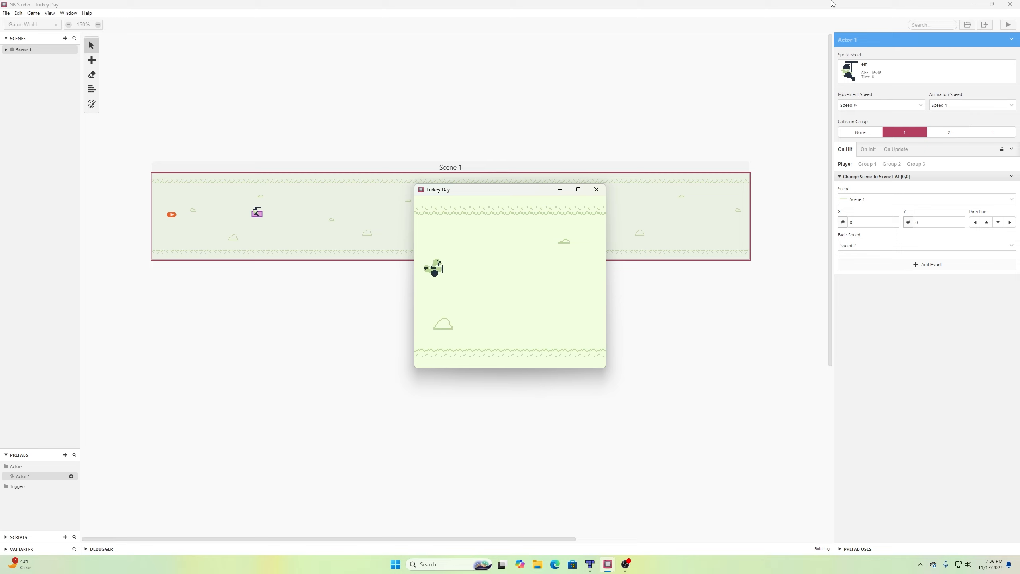
pyautogui.press('Down')
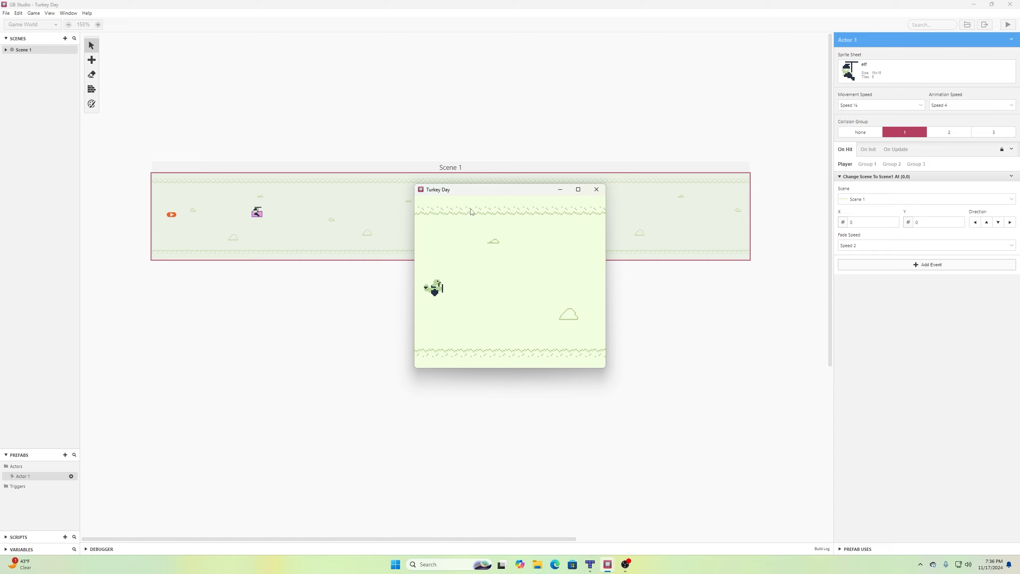
pyautogui.click(595, 190)
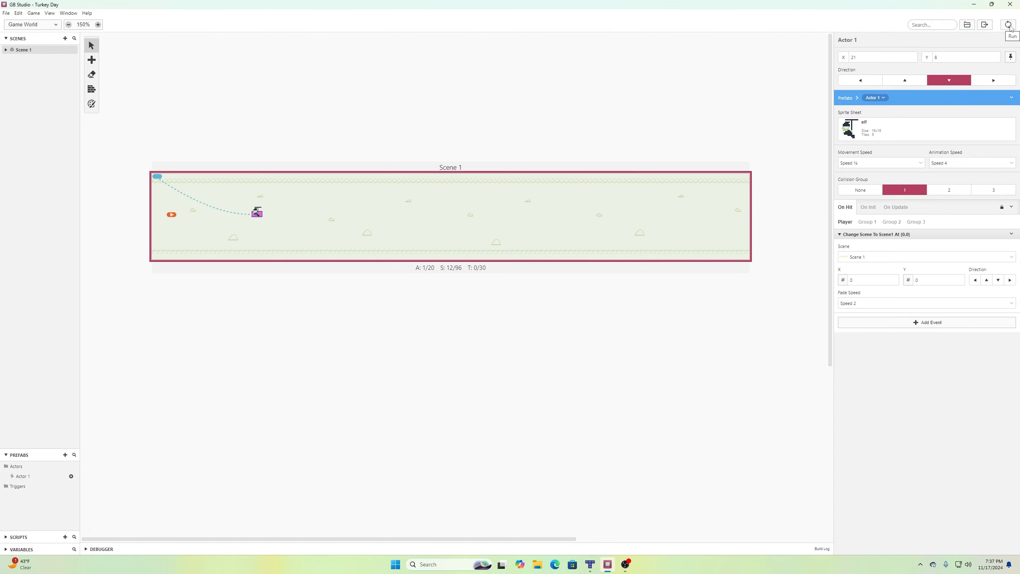
# Run the game again, flying the turkey right and left, then close it.
pyautogui.click(1008, 25)
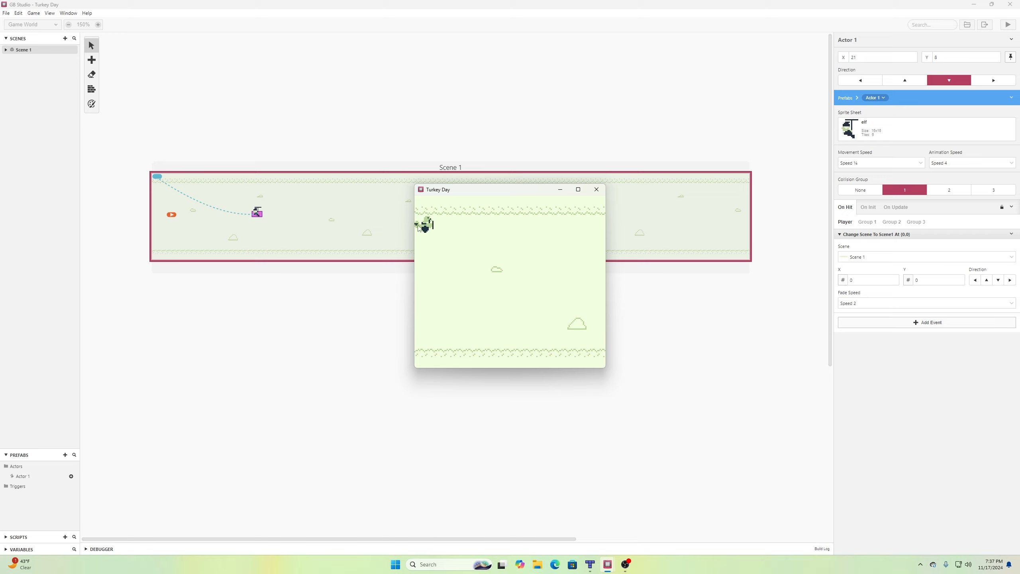
pyautogui.press('Right')
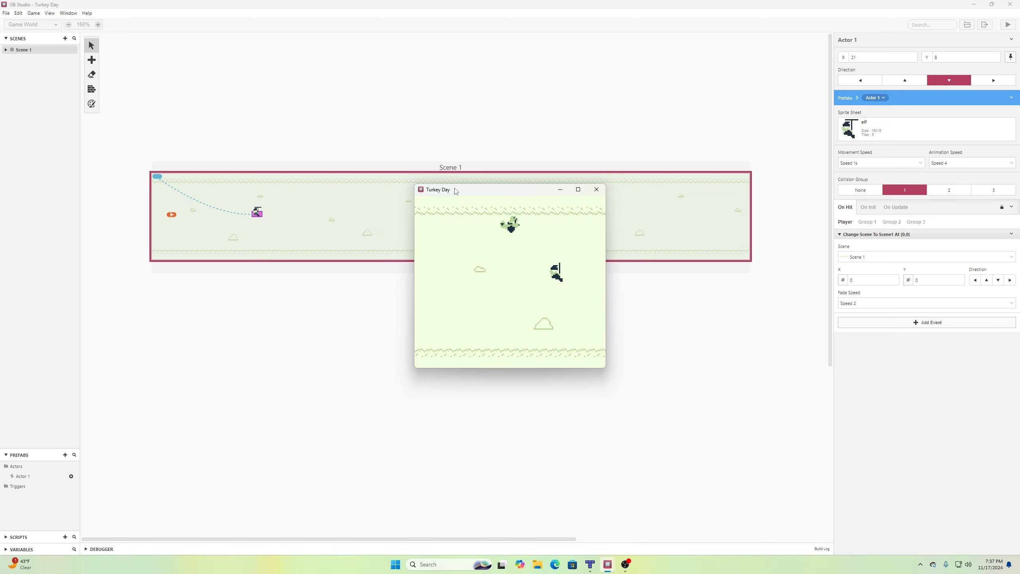
pyautogui.press('Left')
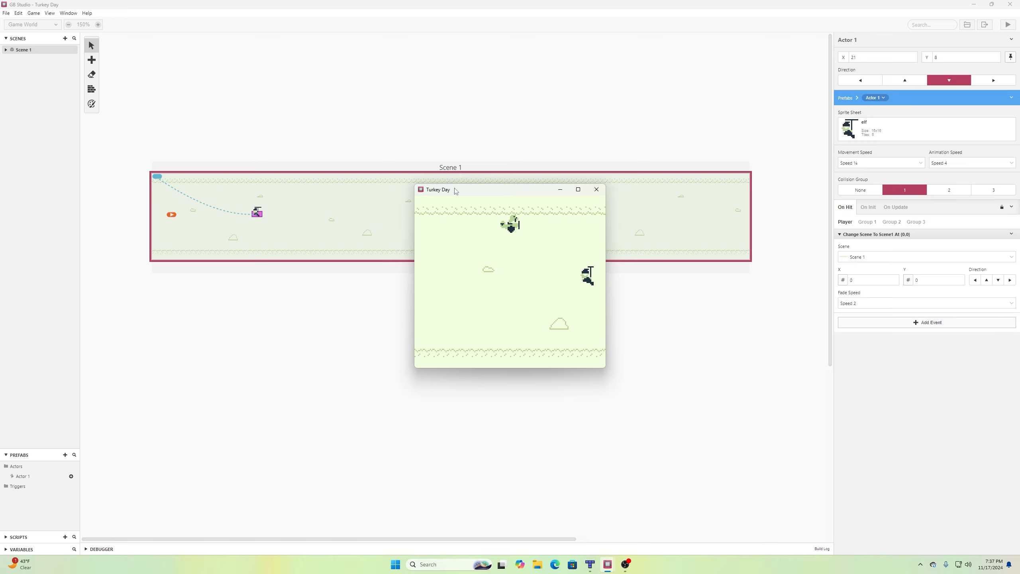
pyautogui.click(597, 189)
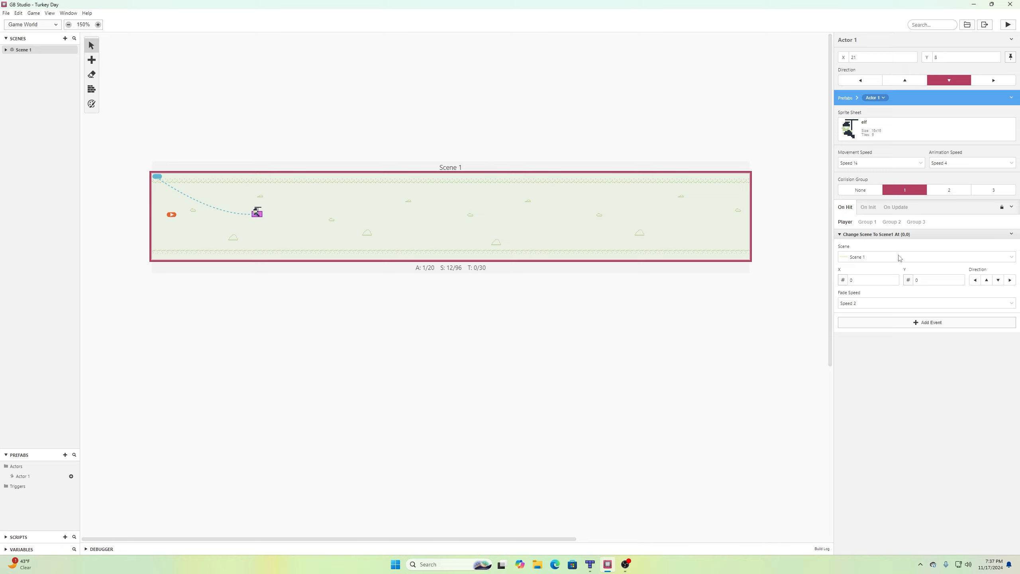
# Open the Actor 1 prefab via the scene's elf and set the Change Scene position to X 3, Y 8.
pyautogui.click(171, 216)
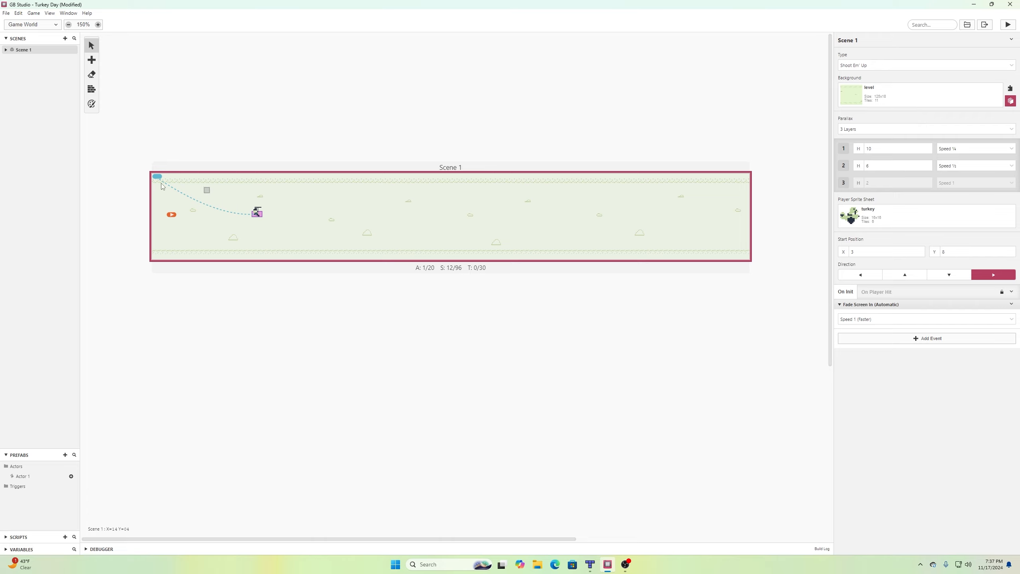
pyautogui.click(257, 212)
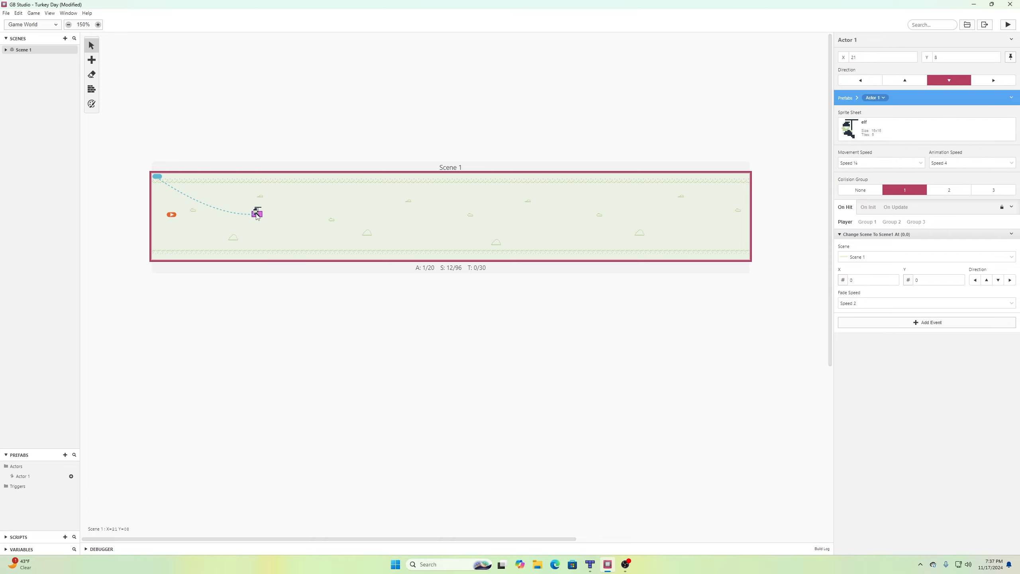
pyautogui.click(27, 477)
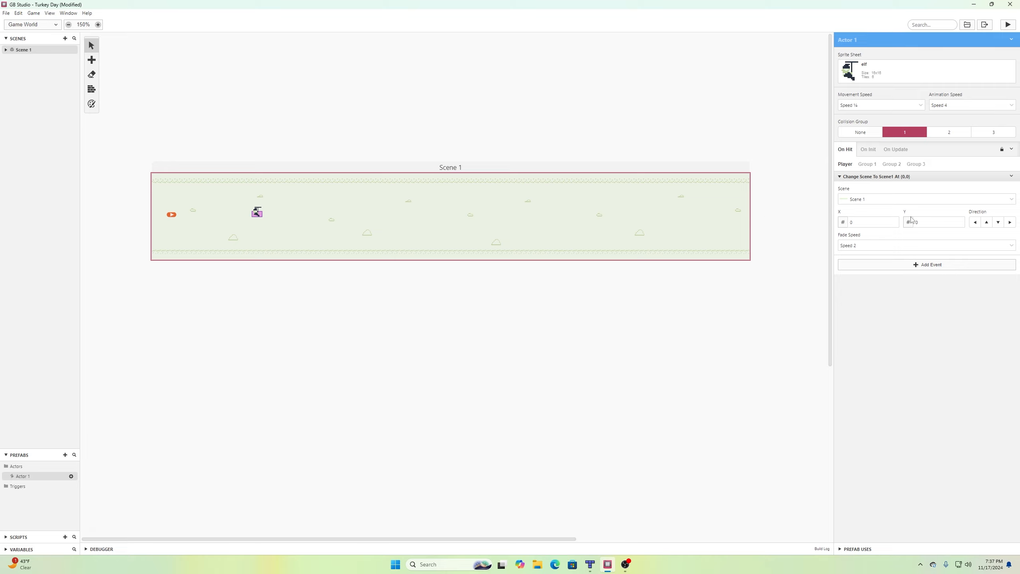
pyautogui.click(895, 222)
pyautogui.doubleClick(959, 221)
# Make the player face right after the scene change and save the project.
pyautogui.click(1010, 223)
pyautogui.click(6, 13)
pyautogui.click(16, 55)
# Play-test the game, steering the turkey down and up, then close it.
pyautogui.click(1008, 24)
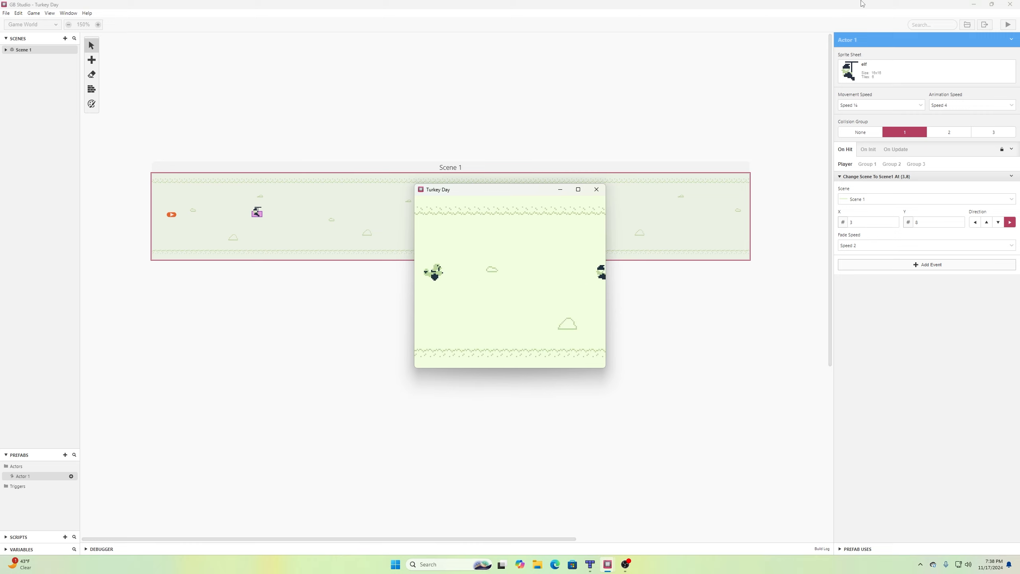
pyautogui.press('Down')
pyautogui.press('Up')
pyautogui.press('Down')
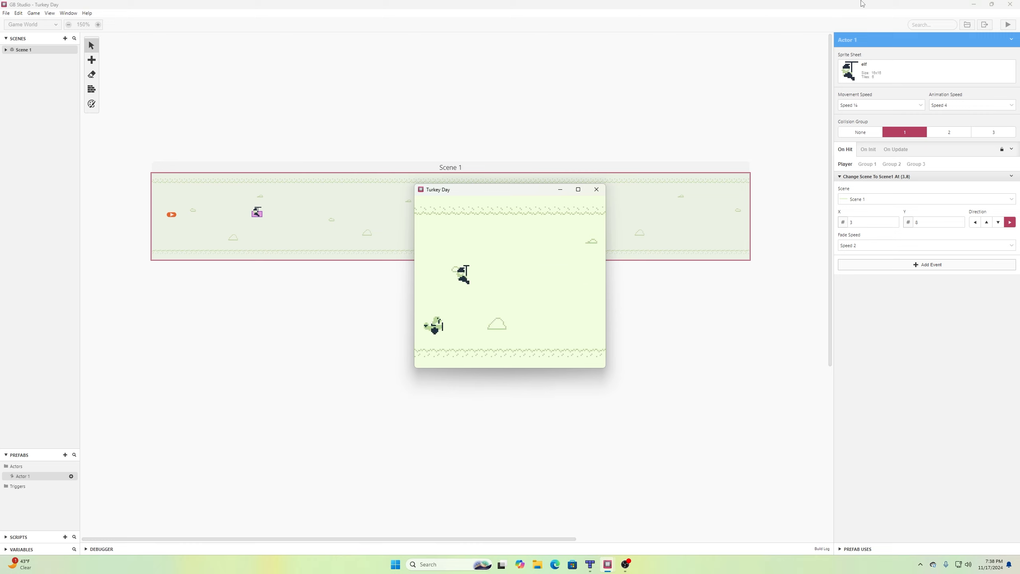
pyautogui.press('Up')
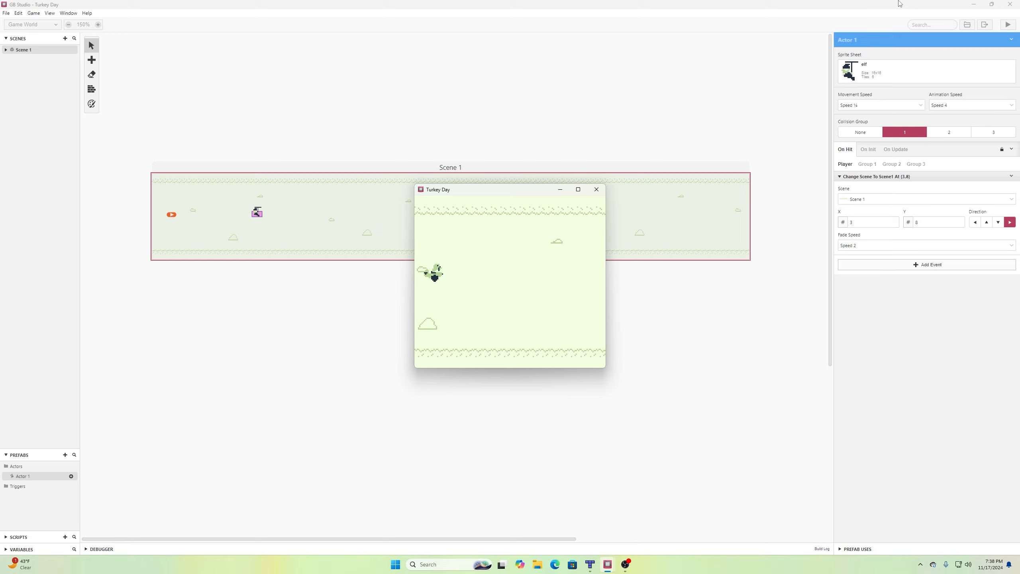
pyautogui.click(596, 189)
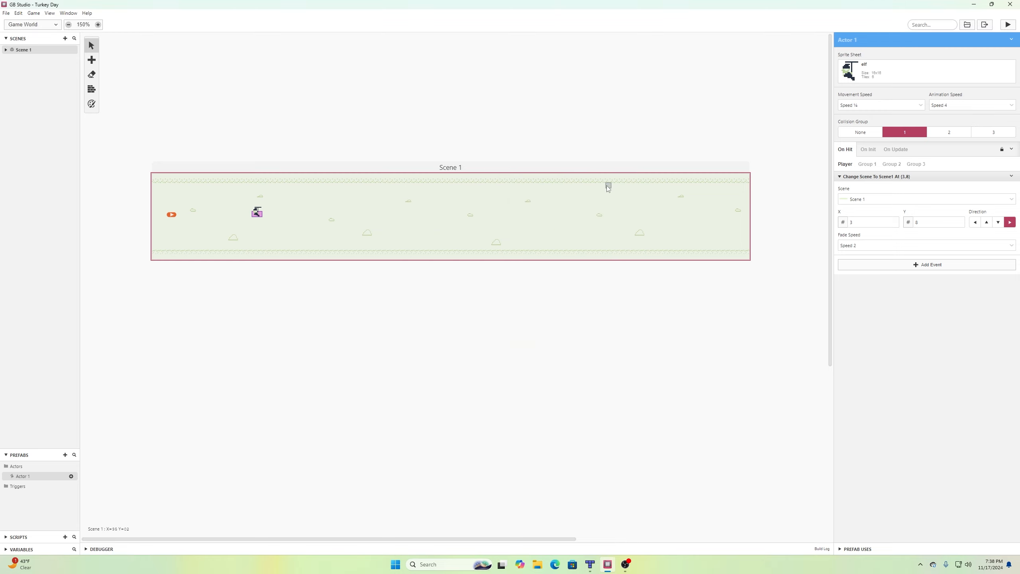
# Place a second Actor 1 elf further along Scene 1.
pyautogui.click(259, 214)
pyautogui.click(341, 136)
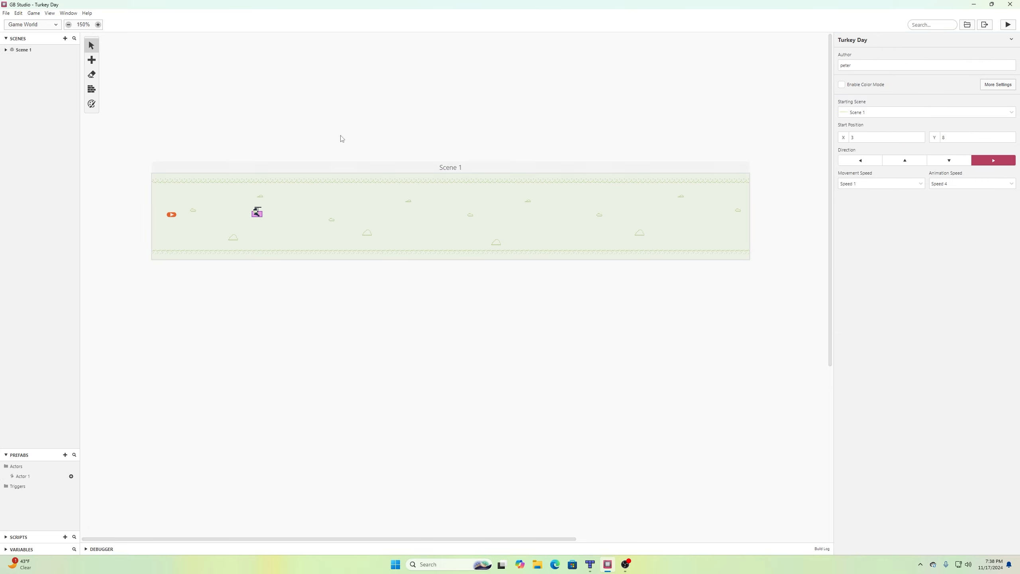
pyautogui.click(71, 477)
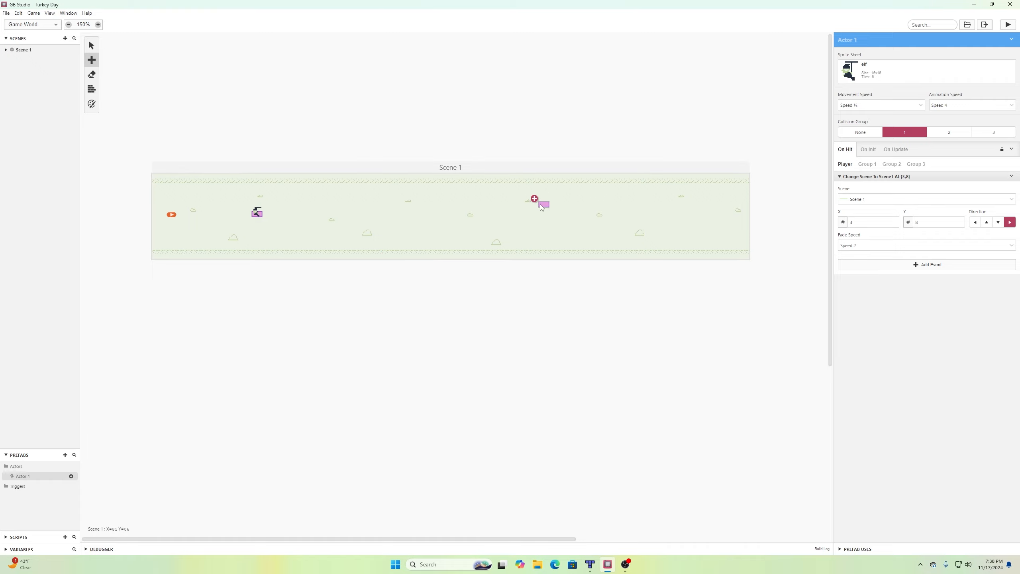
pyautogui.click(540, 206)
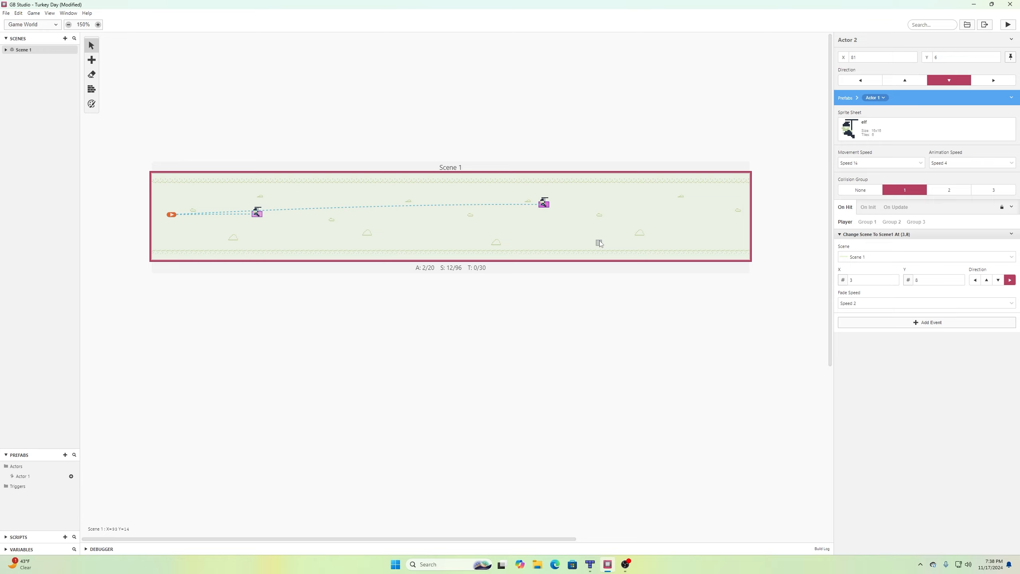
# Place a third elf lower in the scene and save the project.
pyautogui.click(68, 477)
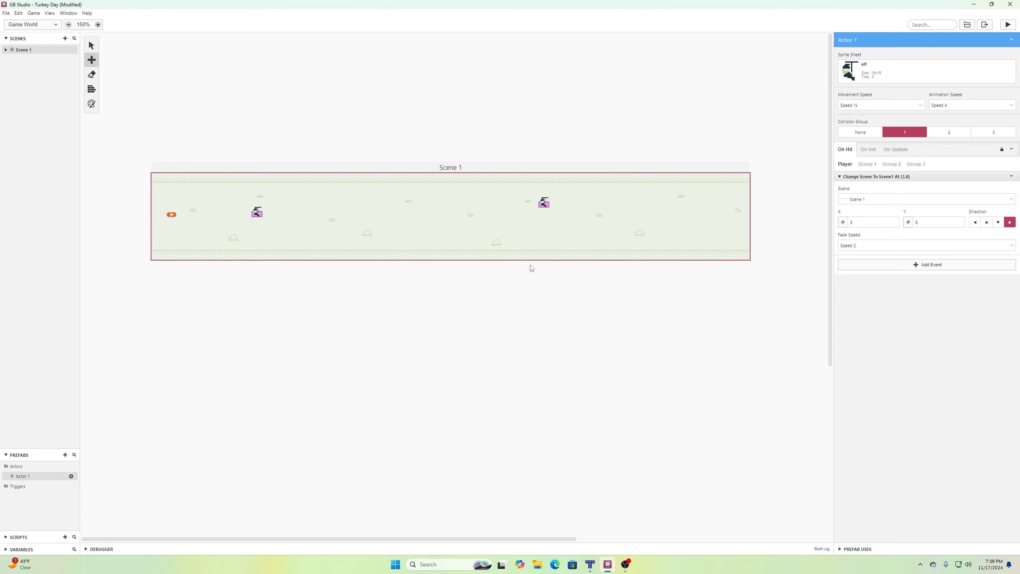
pyautogui.click(599, 225)
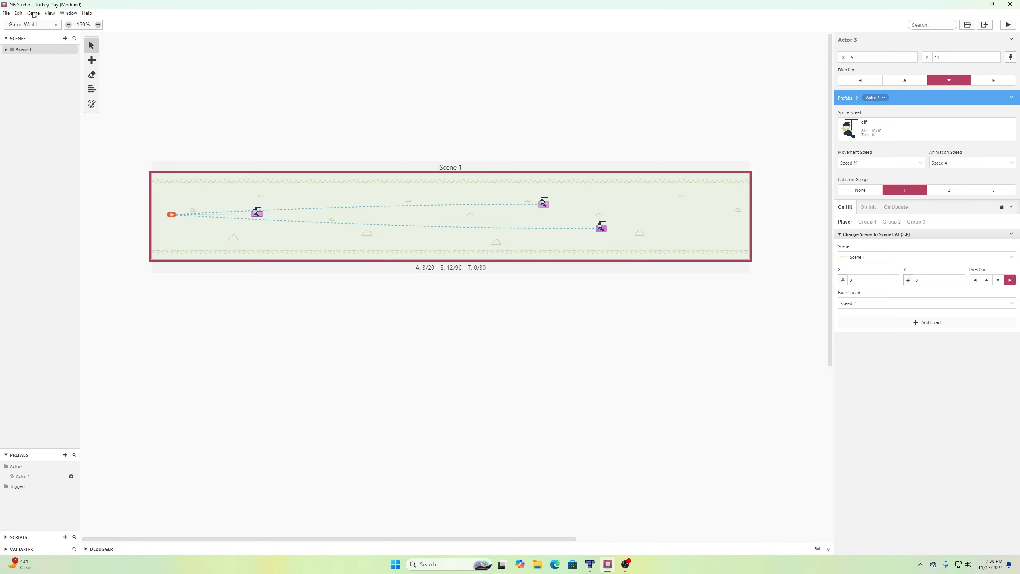
pyautogui.click(6, 12)
pyautogui.click(21, 53)
# Add a new actor prefab with the elf sprite sheet, Speed ¼ movement and collision group 1.
pyautogui.click(65, 455)
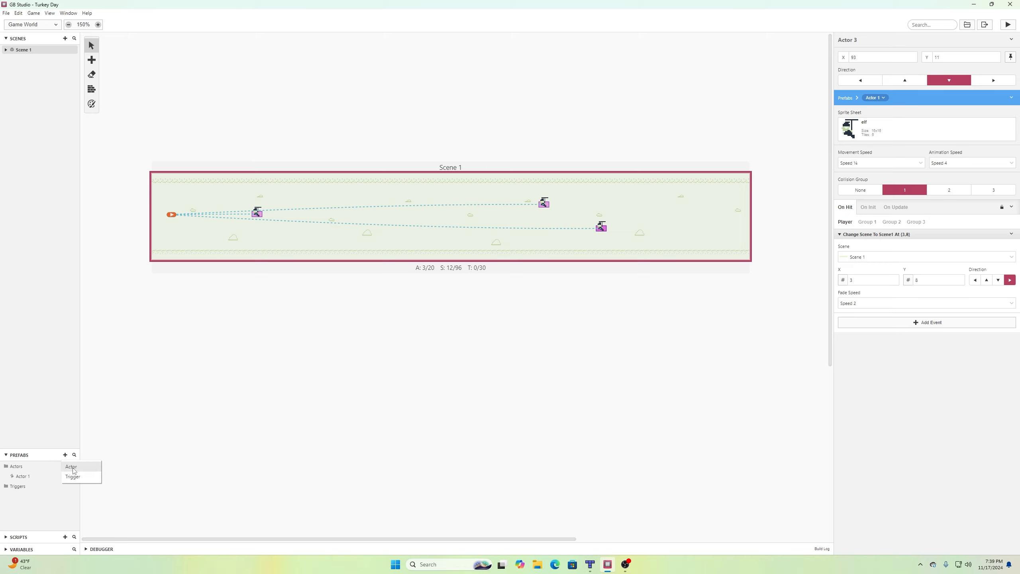
pyautogui.click(72, 467)
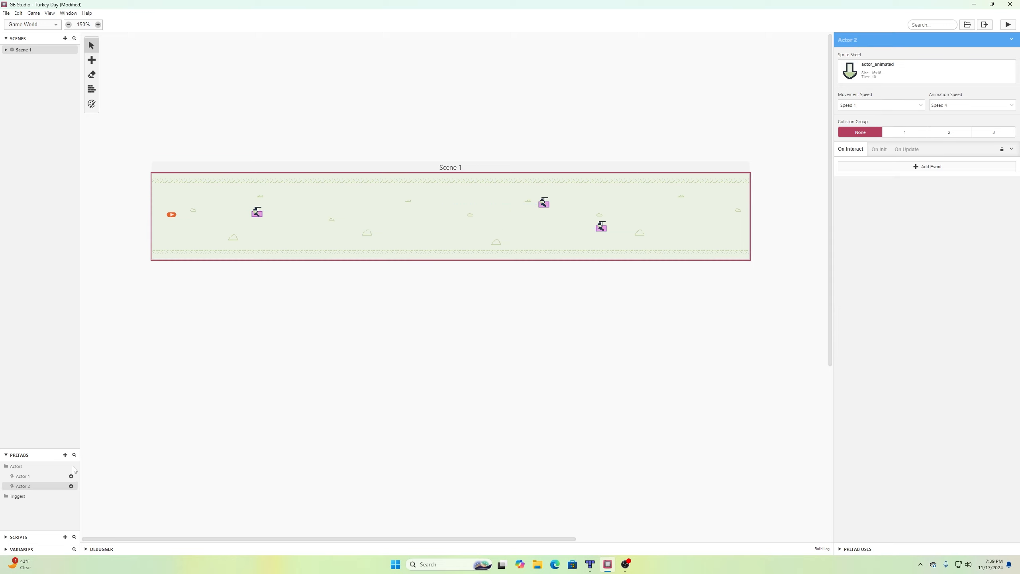
pyautogui.click(879, 75)
pyautogui.click(858, 144)
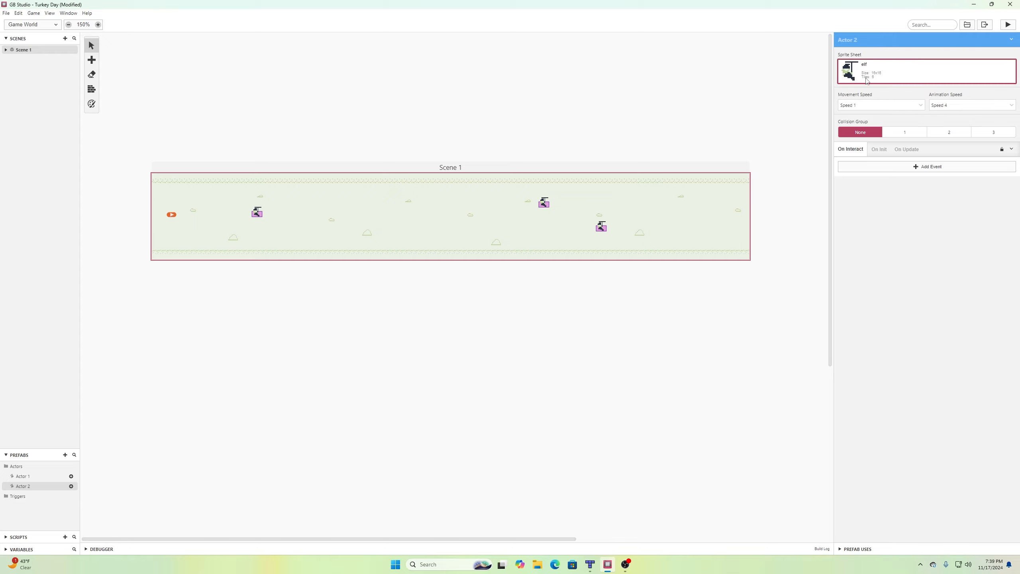
pyautogui.click(862, 107)
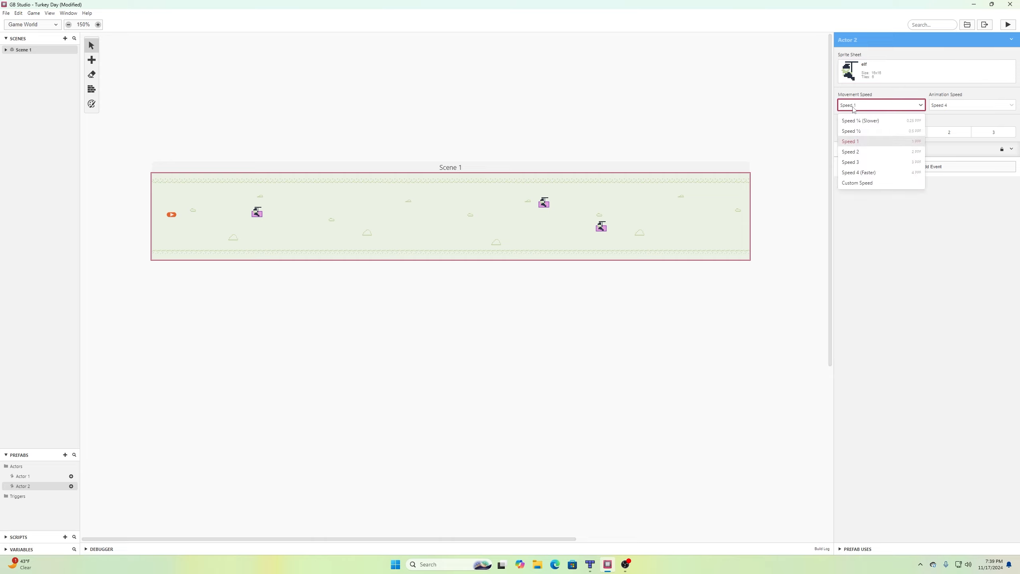
pyautogui.click(851, 122)
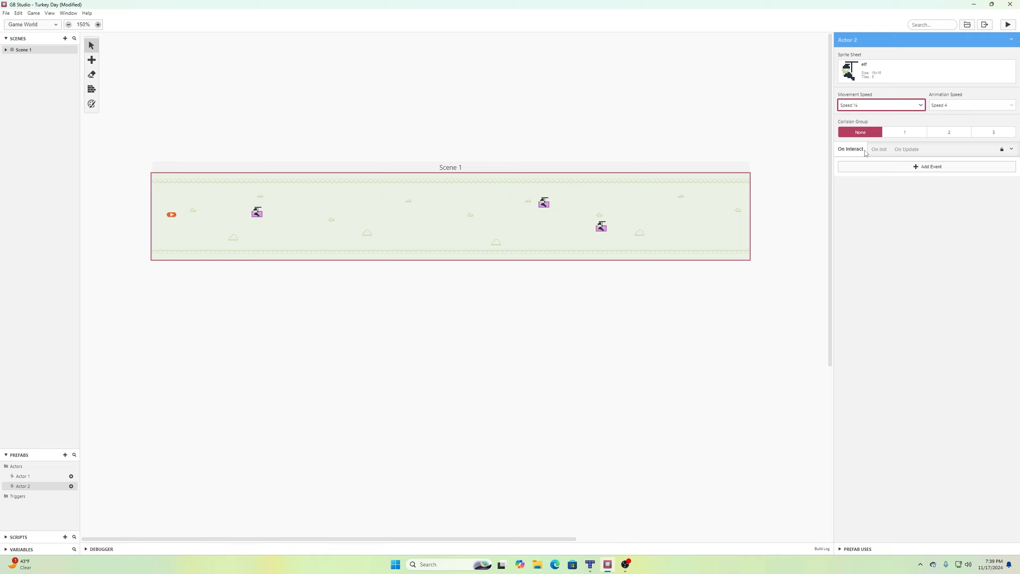
pyautogui.click(905, 136)
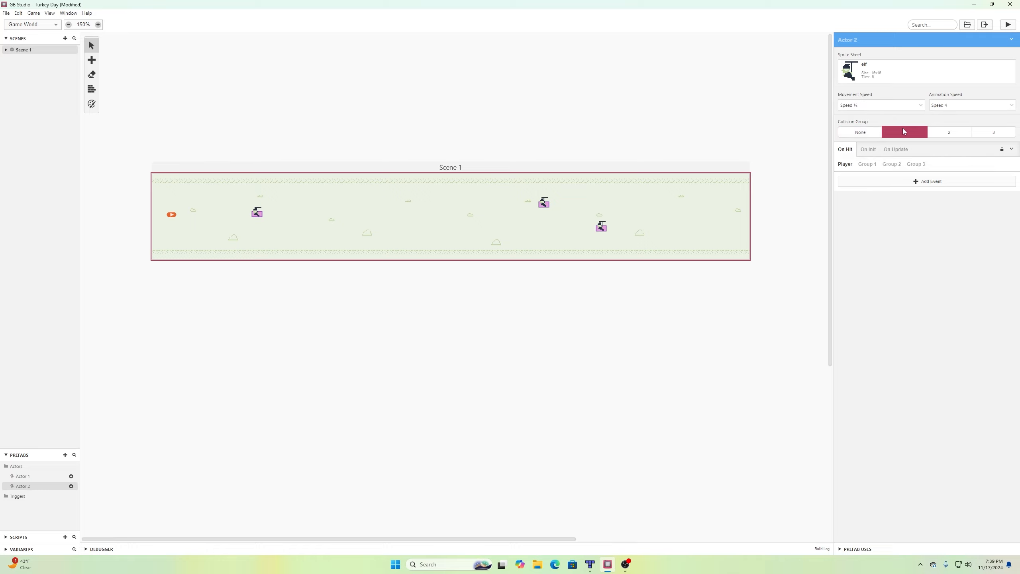
# Dismiss the event list without adding anything and select the Actor 1 prefab.
pyautogui.click(873, 183)
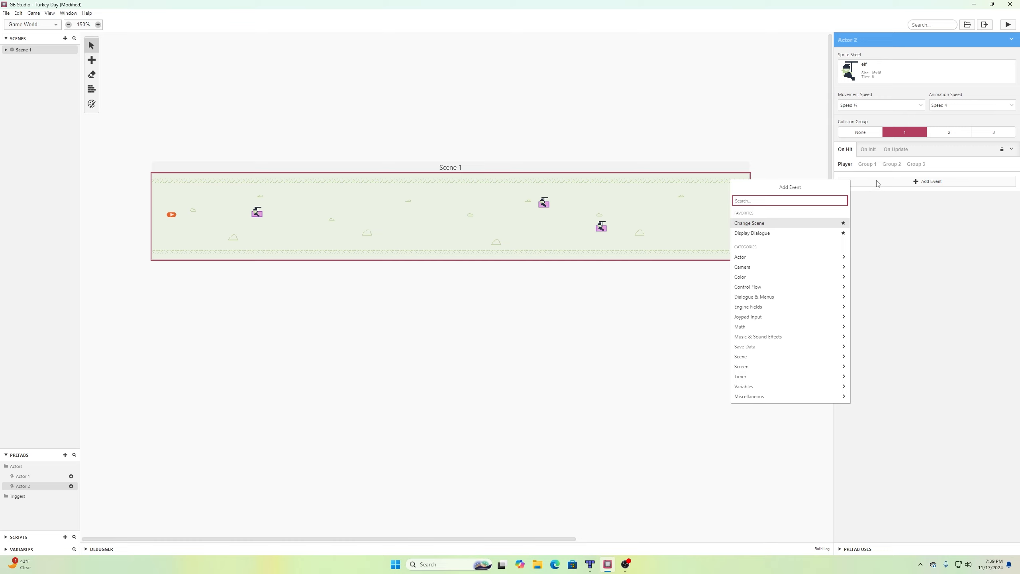
pyautogui.click(898, 223)
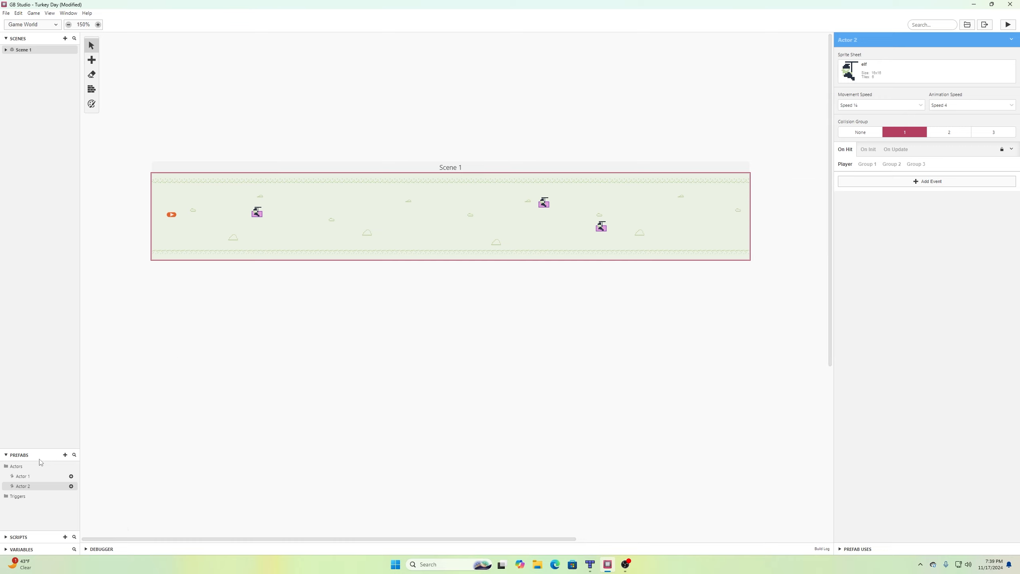
pyautogui.click(28, 477)
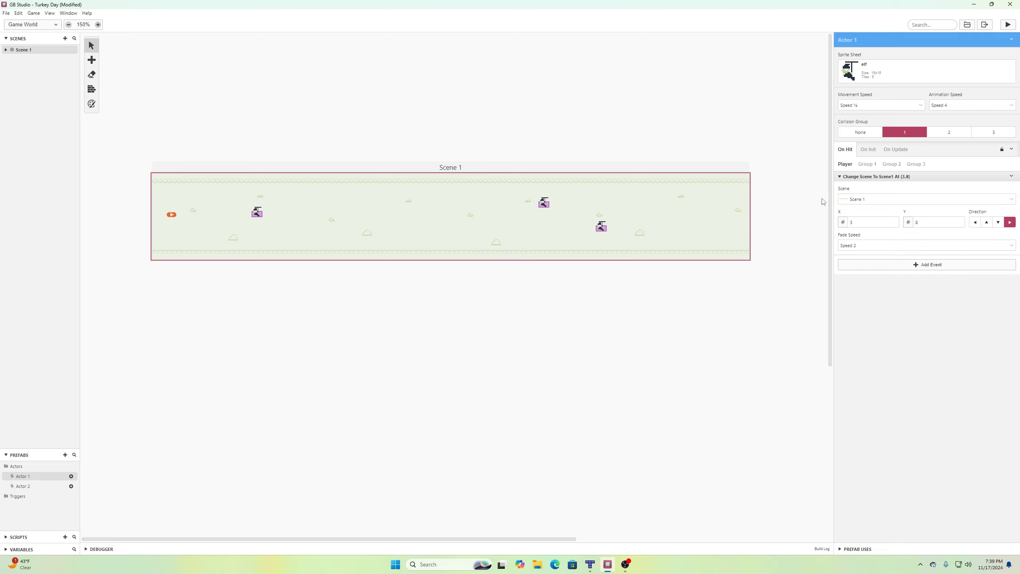
# Copy Actor 1's Change Scene event and use it to replace Actor 2's On Hit script.
pyautogui.click(1011, 176)
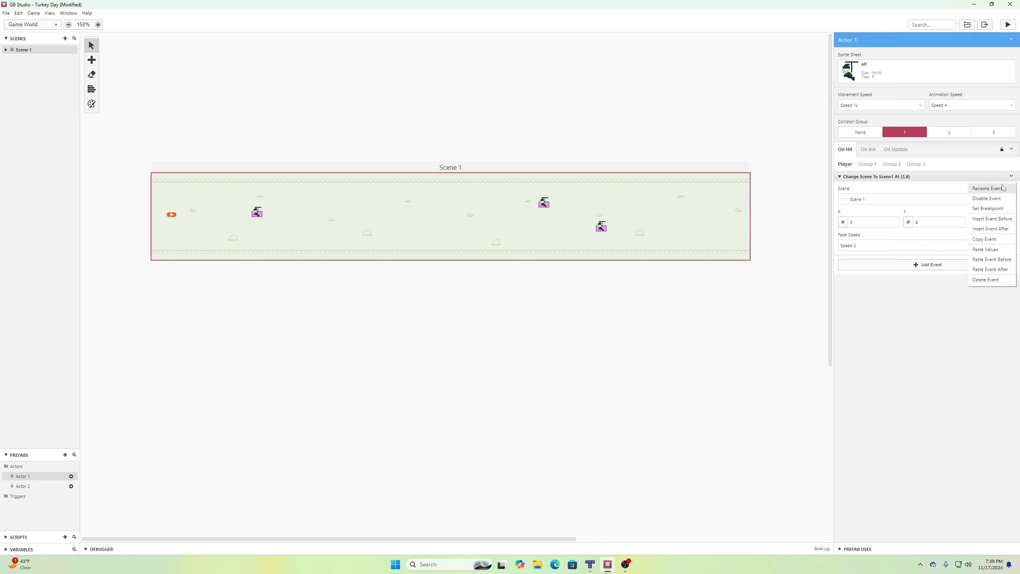
pyautogui.click(984, 239)
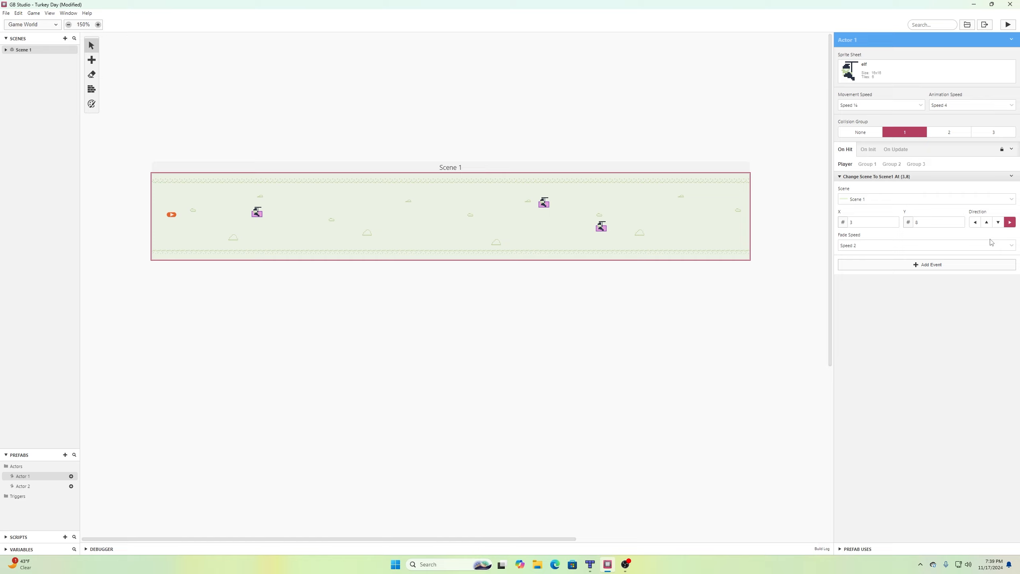
pyautogui.click(24, 486)
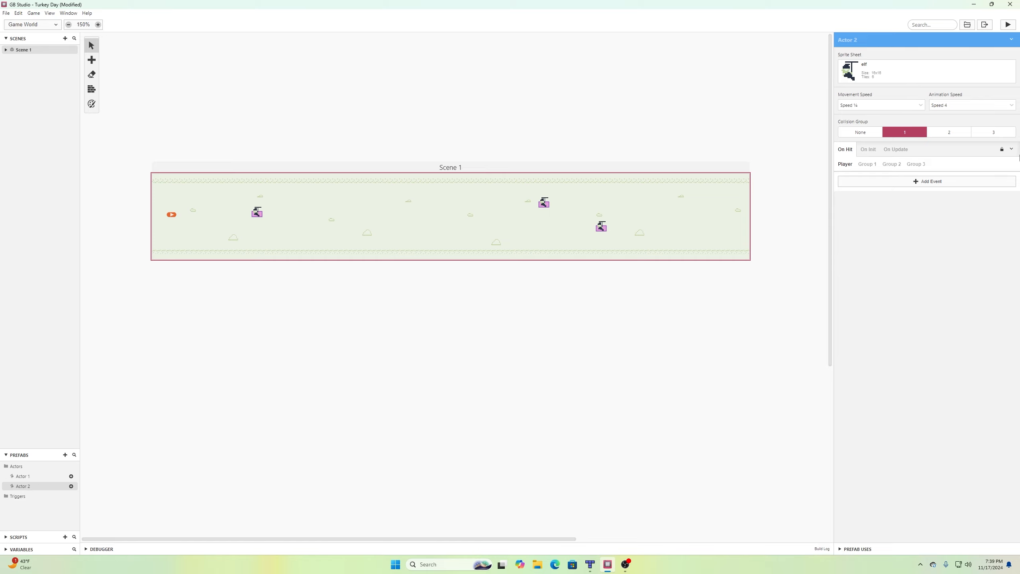
pyautogui.click(1011, 149)
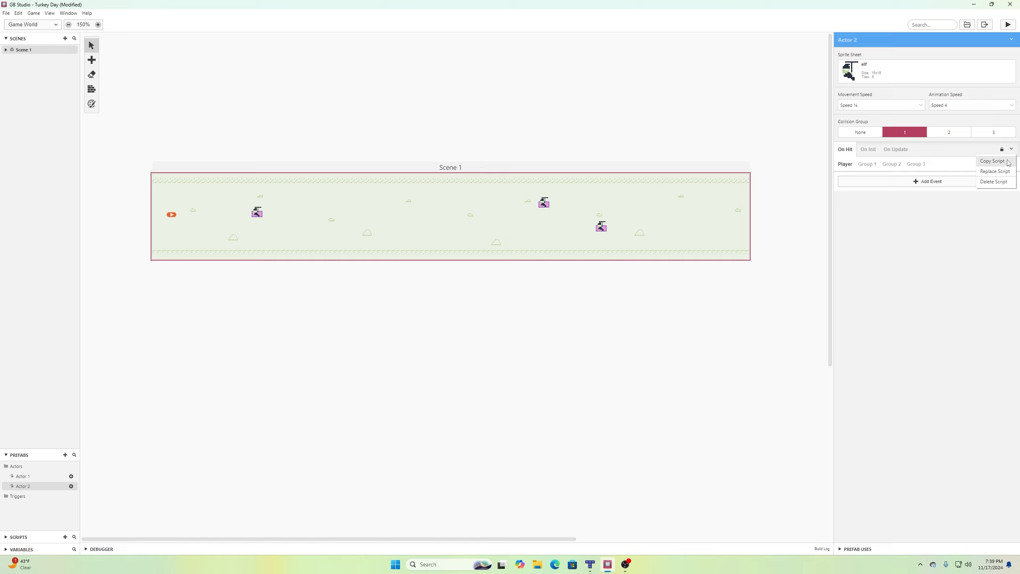
pyautogui.click(995, 172)
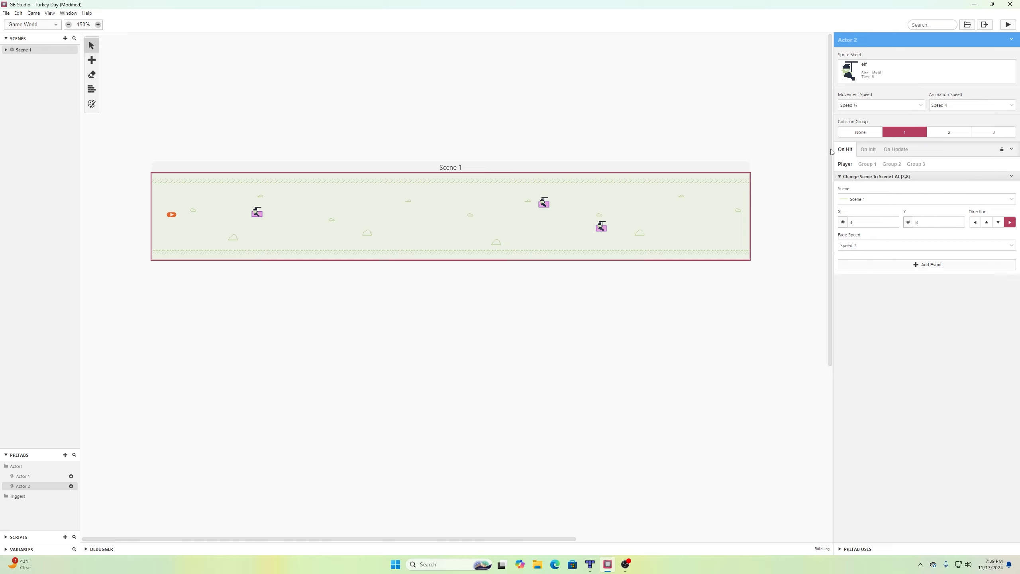
# Save the project and switch to Actor 2's On Update script.
pyautogui.click(6, 12)
pyautogui.click(18, 52)
pyautogui.click(905, 150)
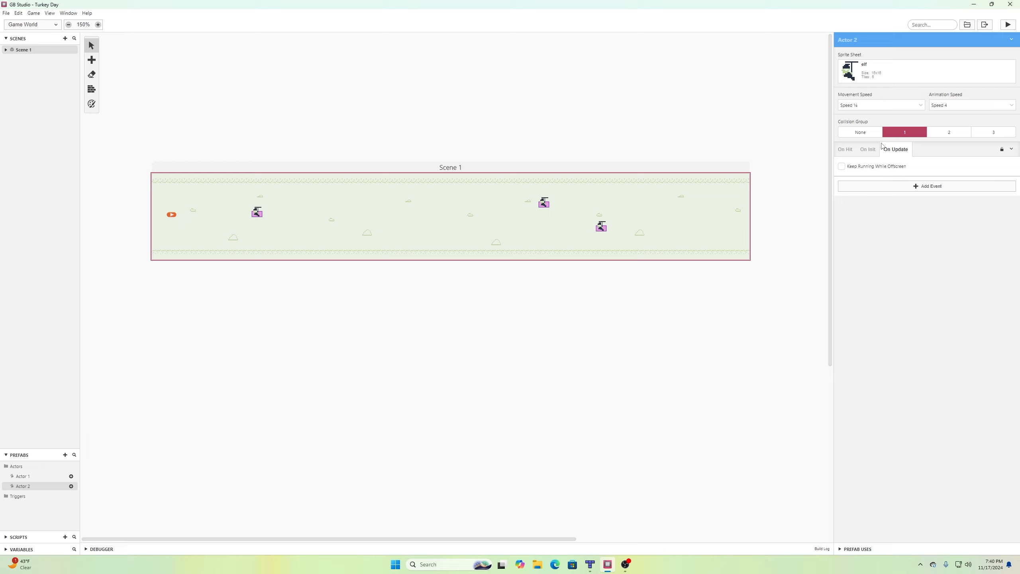
# Add a Self Move Relative By event to On Update and paste two copies after it.
pyautogui.click(886, 185)
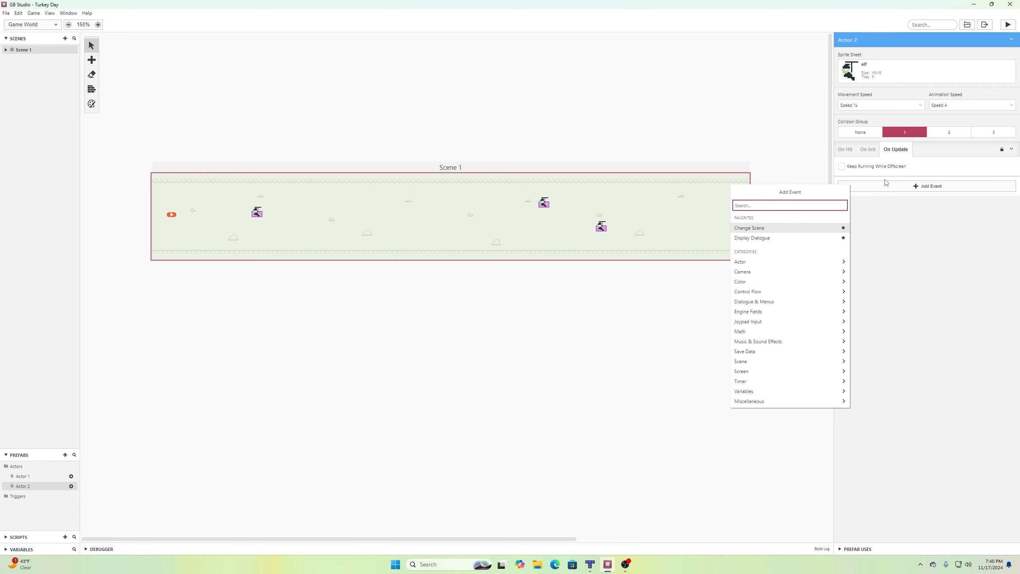
pyautogui.write('relat')
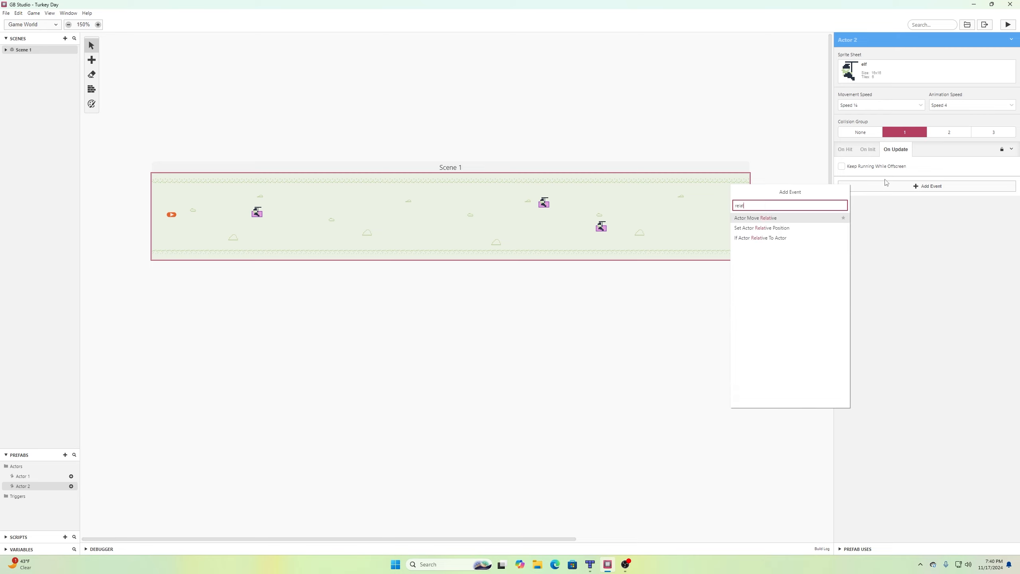
pyautogui.click(796, 217)
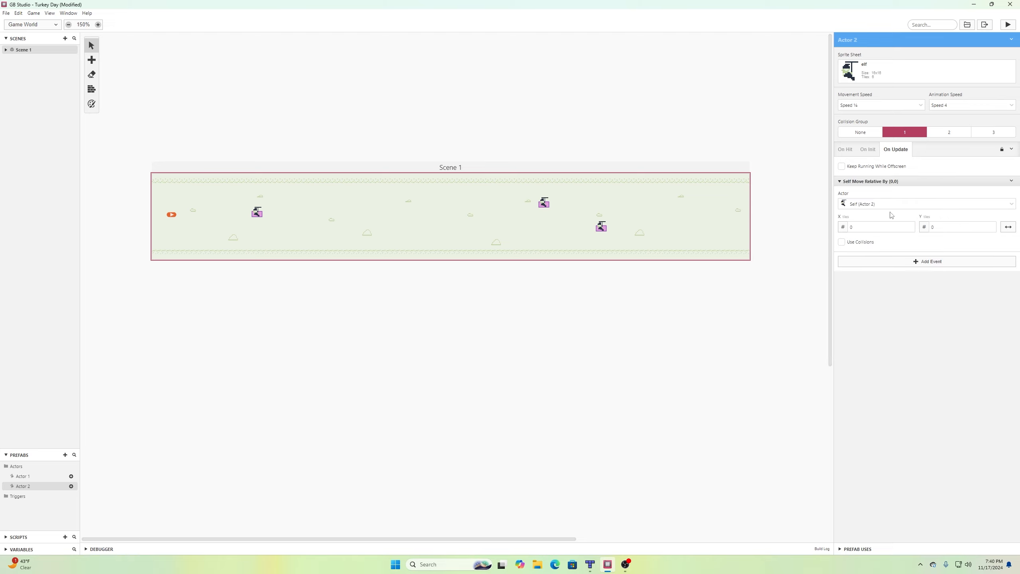
pyautogui.click(1011, 181)
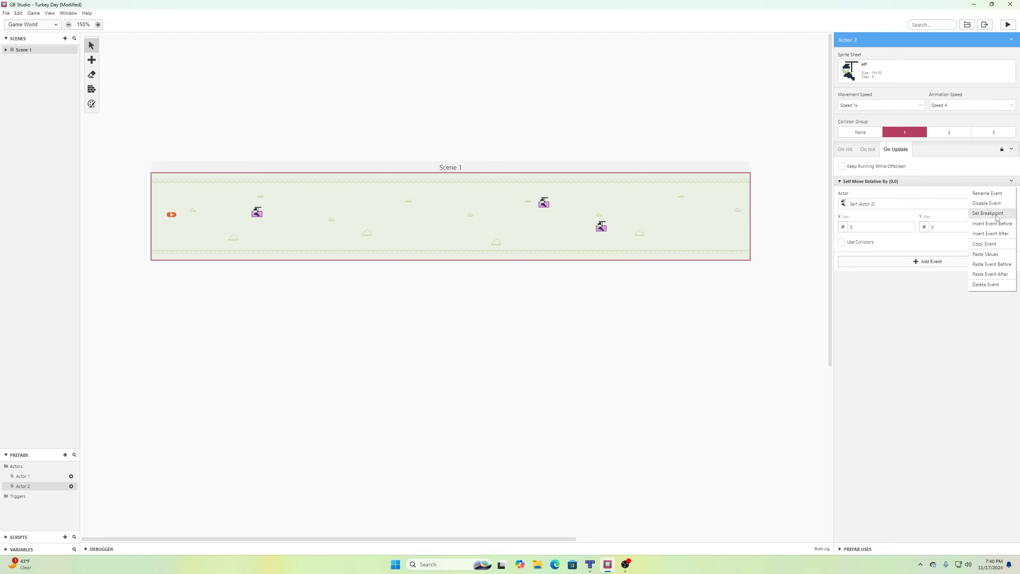
pyautogui.click(997, 243)
pyautogui.click(1011, 181)
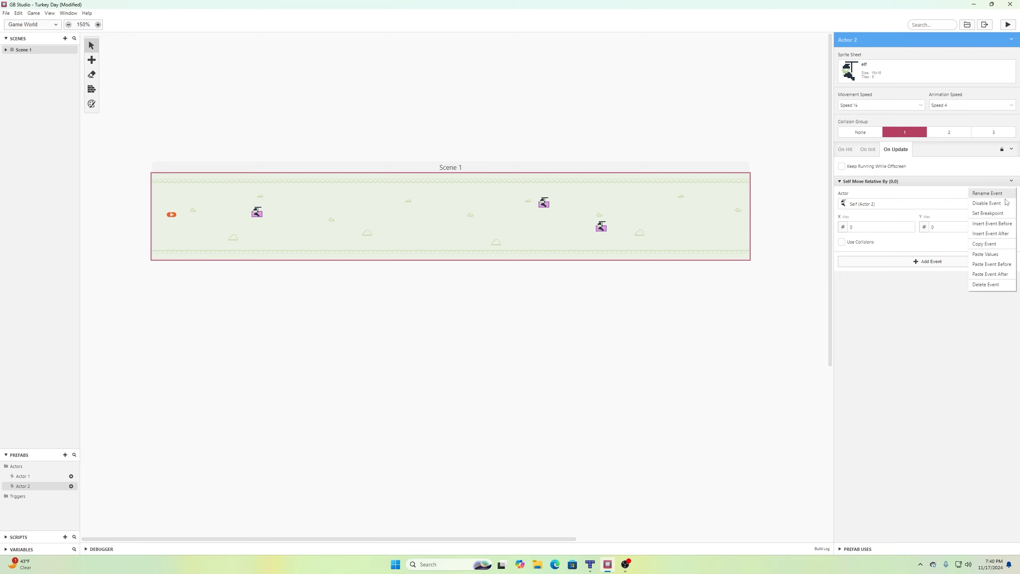
pyautogui.click(993, 274)
pyautogui.click(1011, 256)
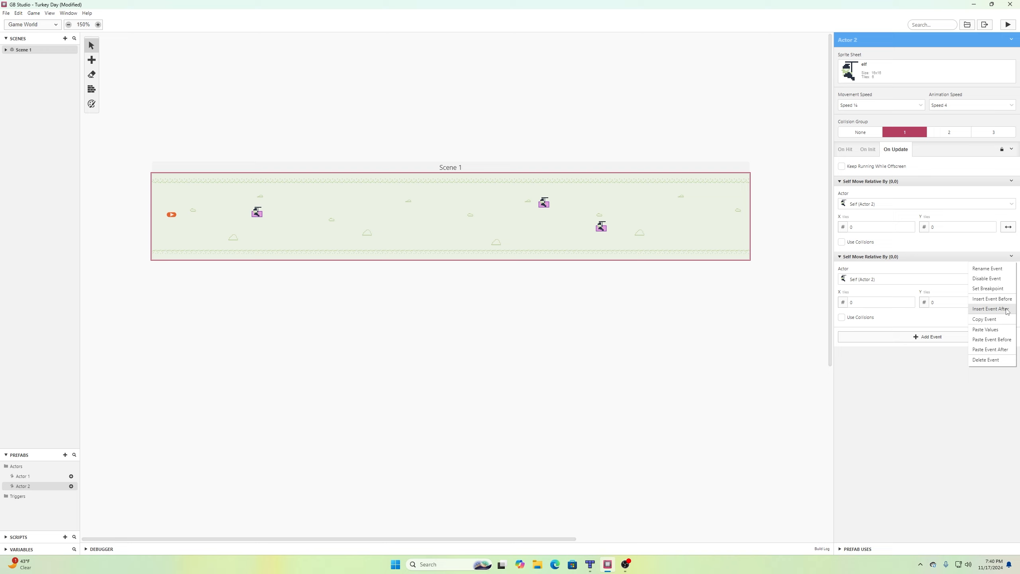
pyautogui.click(991, 349)
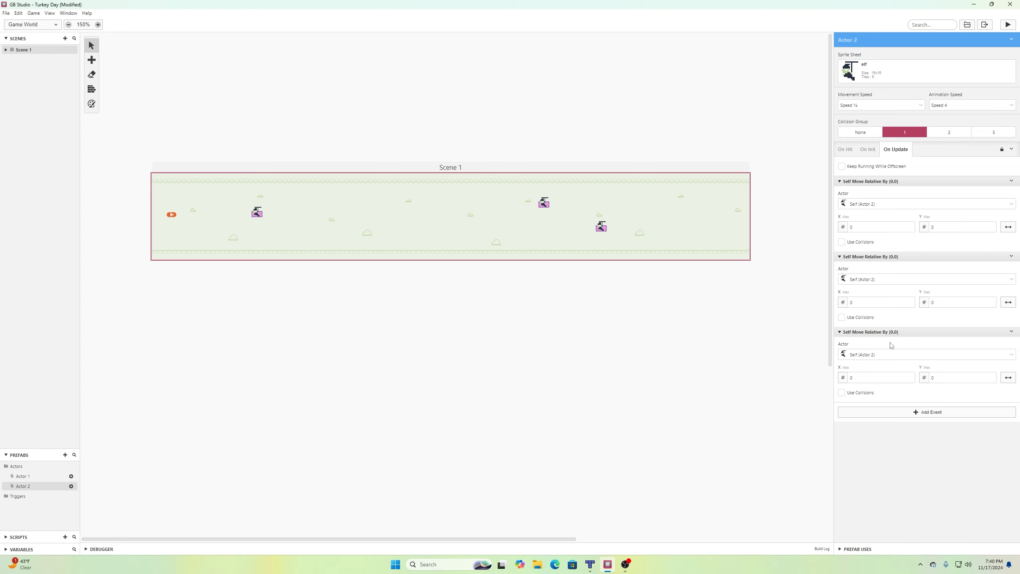
# Set the movement type of all three relative moves to Diagonal.
pyautogui.click(1006, 227)
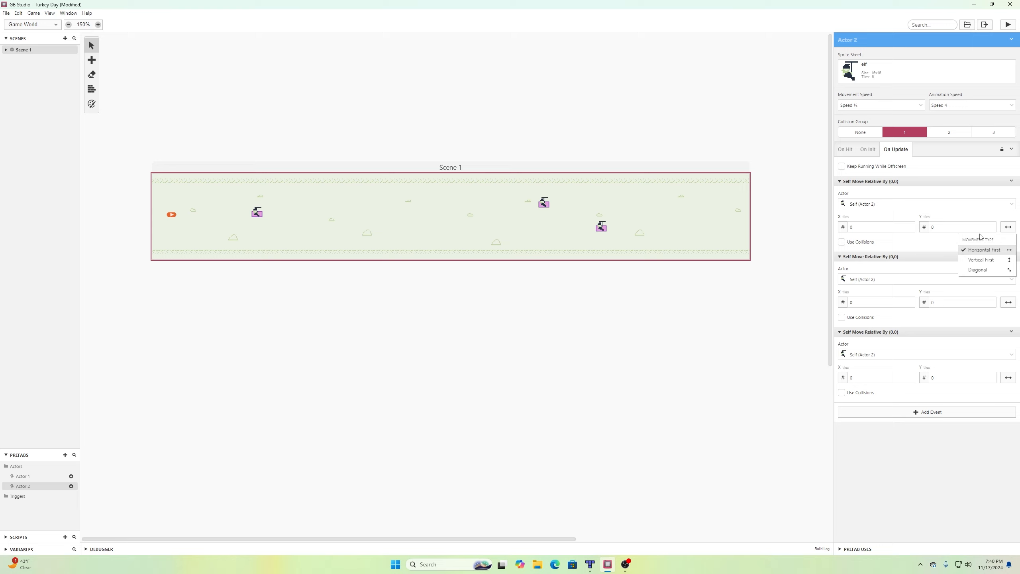
pyautogui.click(999, 271)
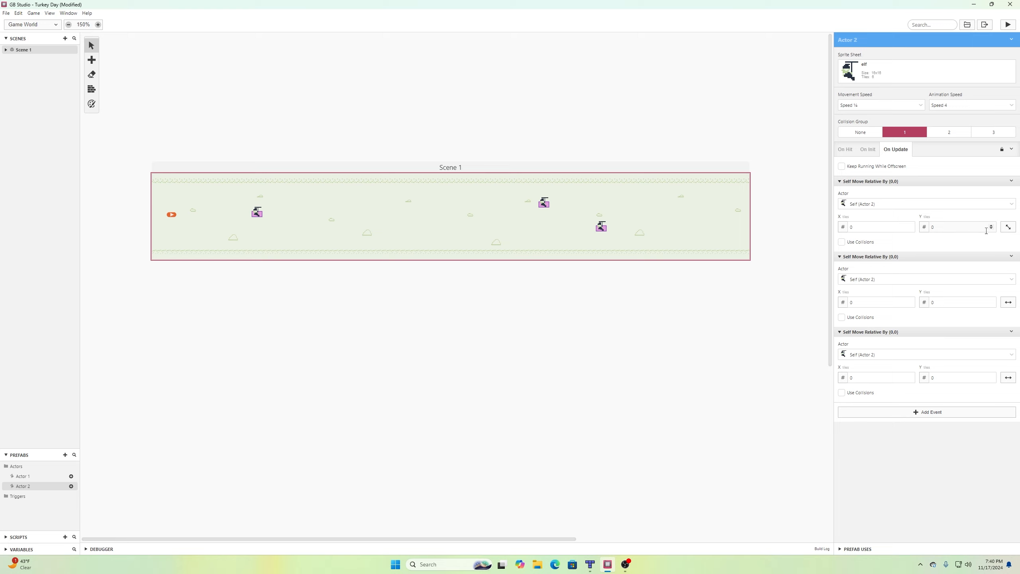
pyautogui.click(1008, 301)
pyautogui.click(1004, 346)
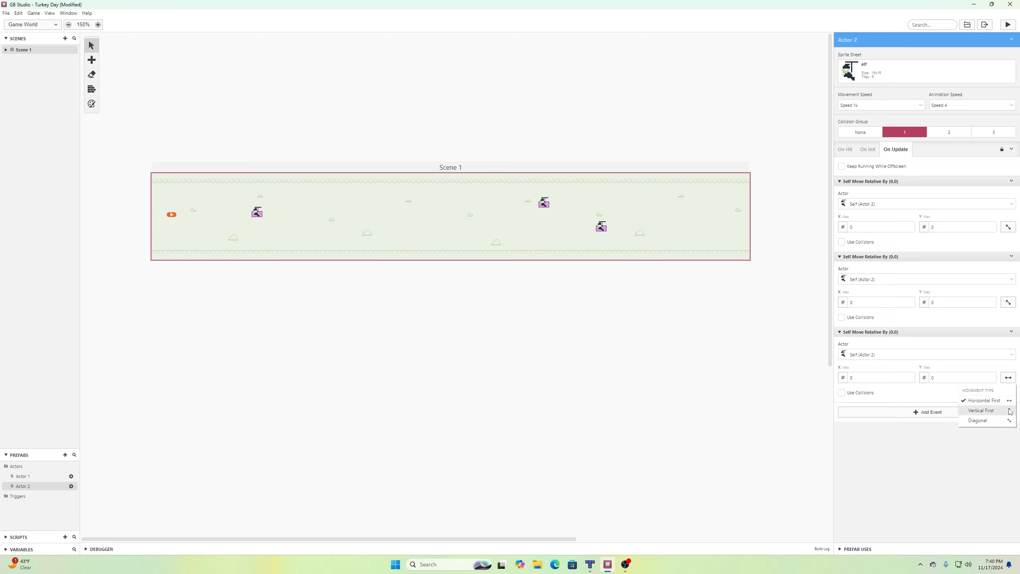
pyautogui.click(1004, 420)
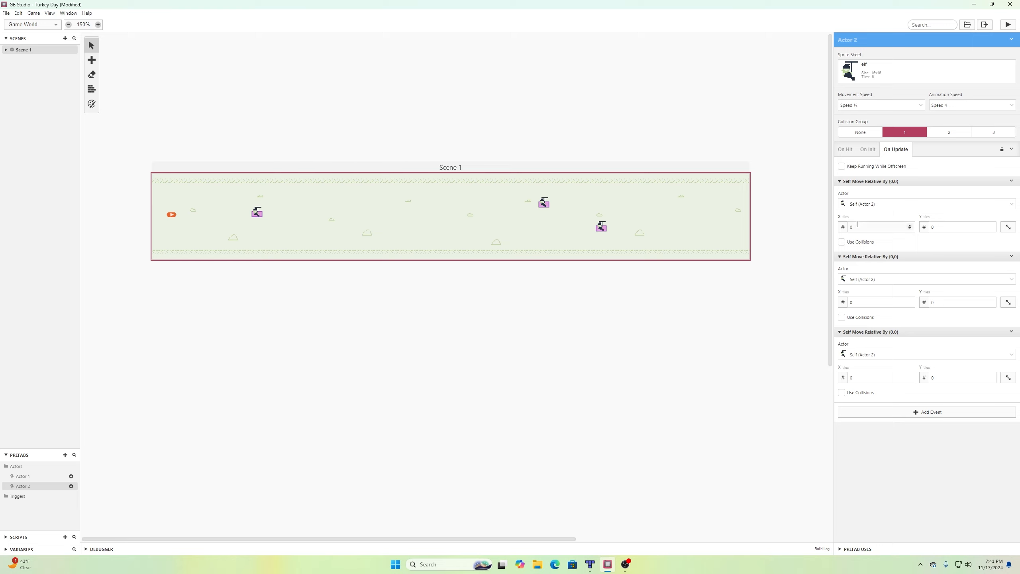
# Set the three relative moves to (5,0), (5,5) and (-5,0).
pyautogui.click(910, 226)
pyautogui.click(909, 301)
pyautogui.doubleClick(991, 301)
pyautogui.click(910, 379)
pyautogui.tripleClick(910, 379)
# Save the project and pick the Actor 2 prefab for placing in the scene.
pyautogui.click(6, 12)
pyautogui.click(13, 55)
pyautogui.click(71, 486)
# Place an Actor 2 elf near the top middle of Scene 1 and save.
pyautogui.click(400, 204)
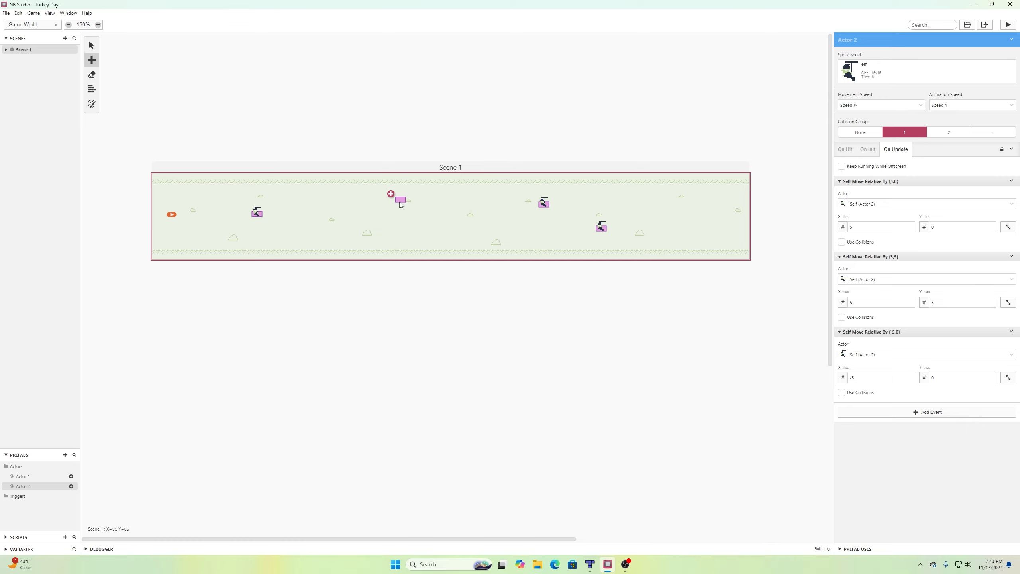
pyautogui.click(9, 13)
pyautogui.click(20, 51)
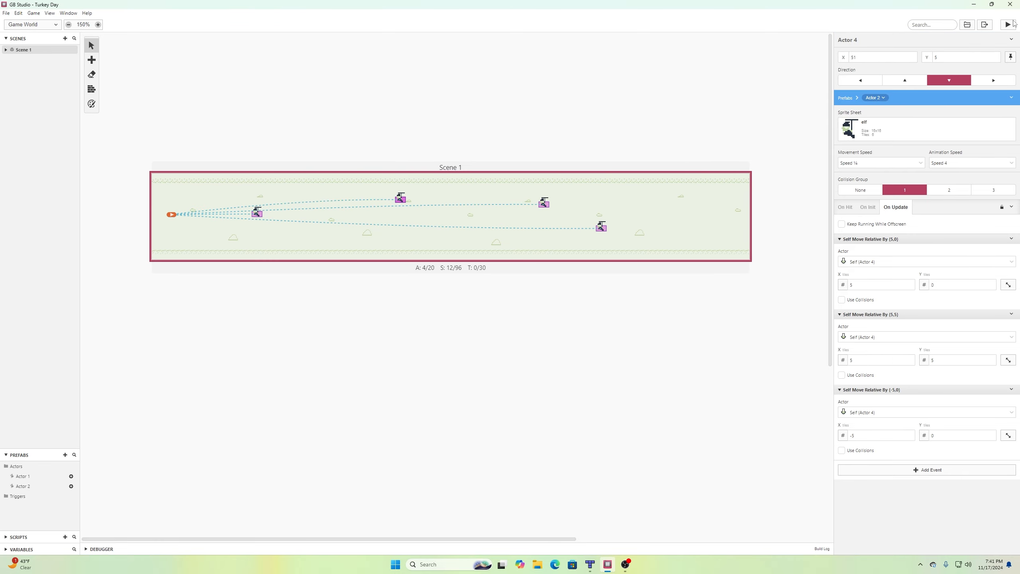
# Play-test Turkey Day, steering the turkey down and up, then close the game window.
pyautogui.click(1012, 24)
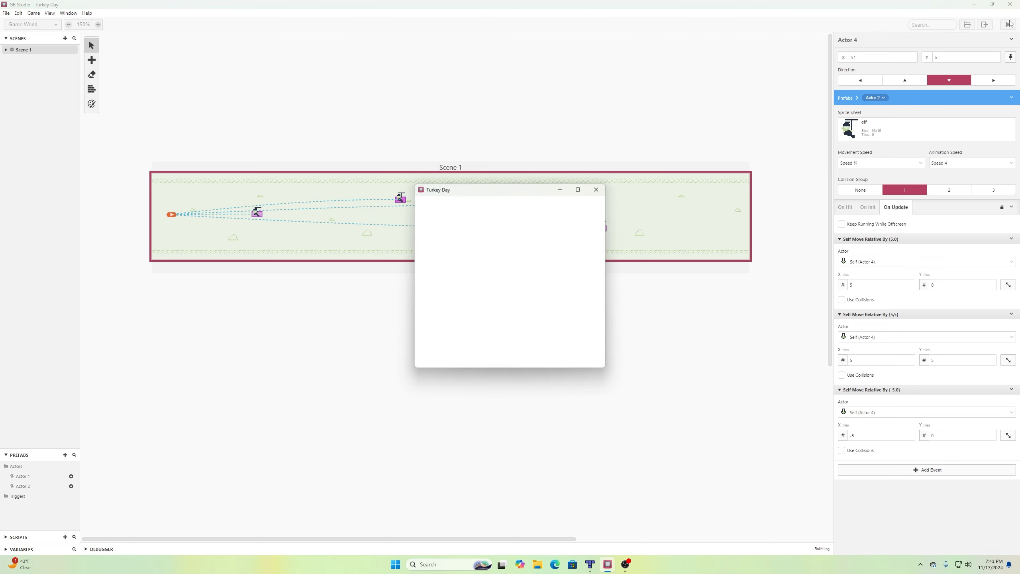
pyautogui.press('Down')
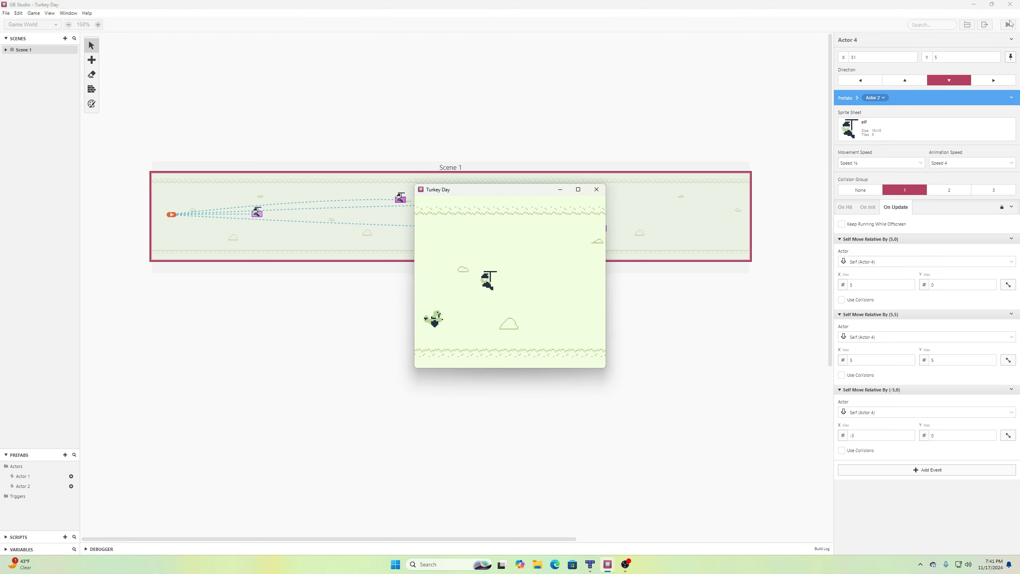
pyautogui.press('Up')
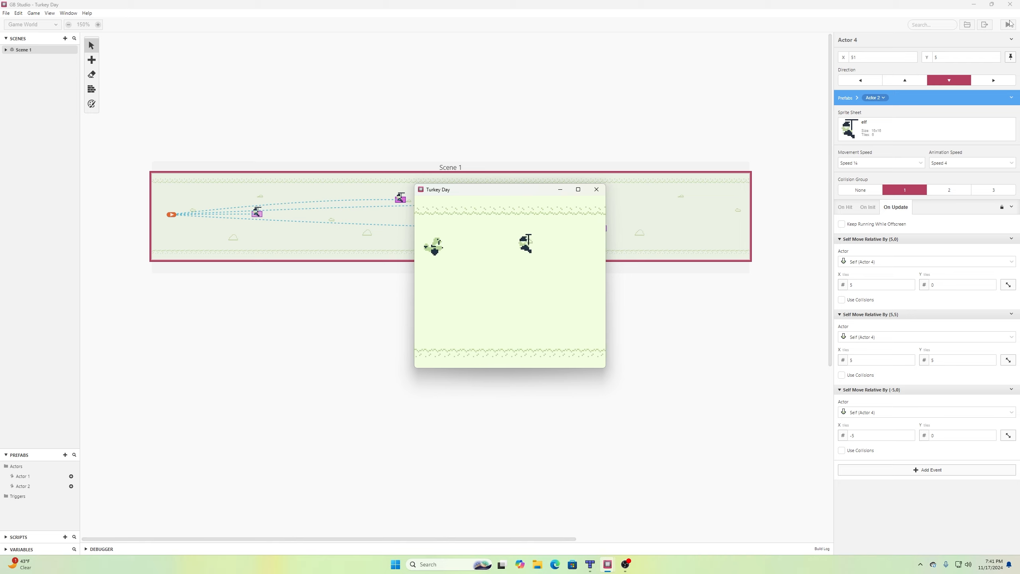
pyautogui.press('Down')
pyautogui.press('Down')
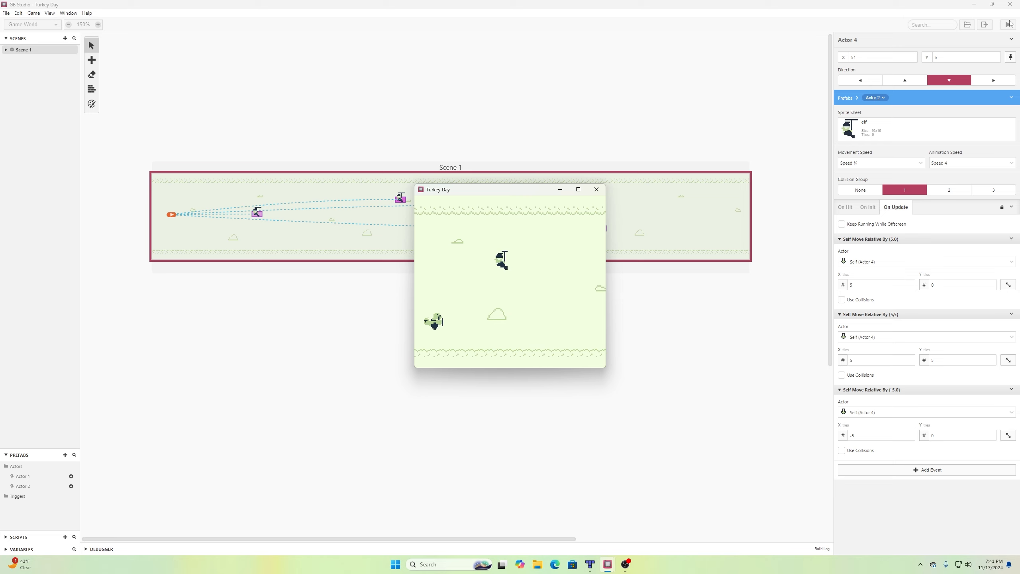
pyautogui.click(596, 189)
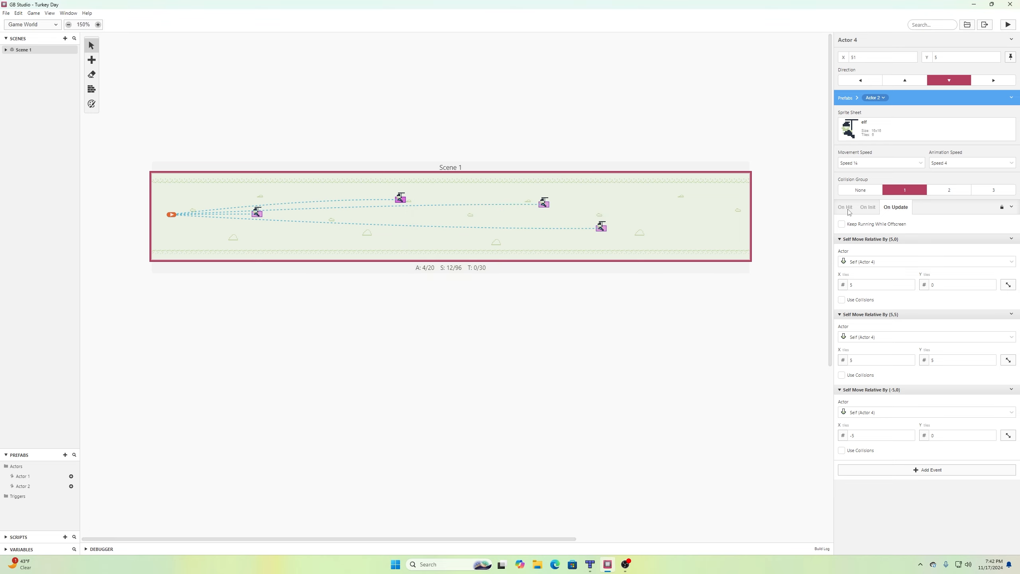
# Change the new elf's movement speed to Speed 1 and save the project.
pyautogui.click(901, 164)
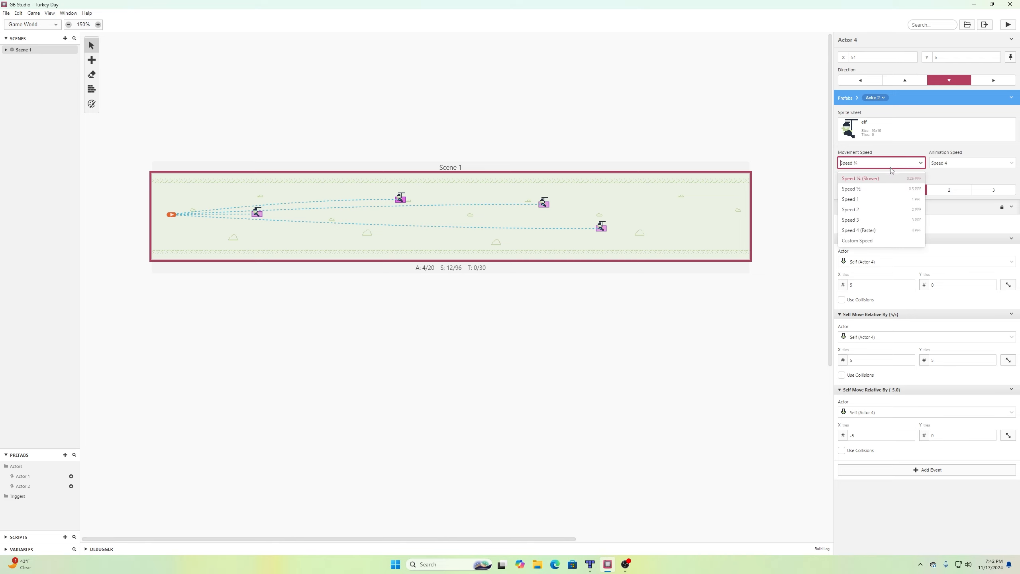
pyautogui.click(883, 199)
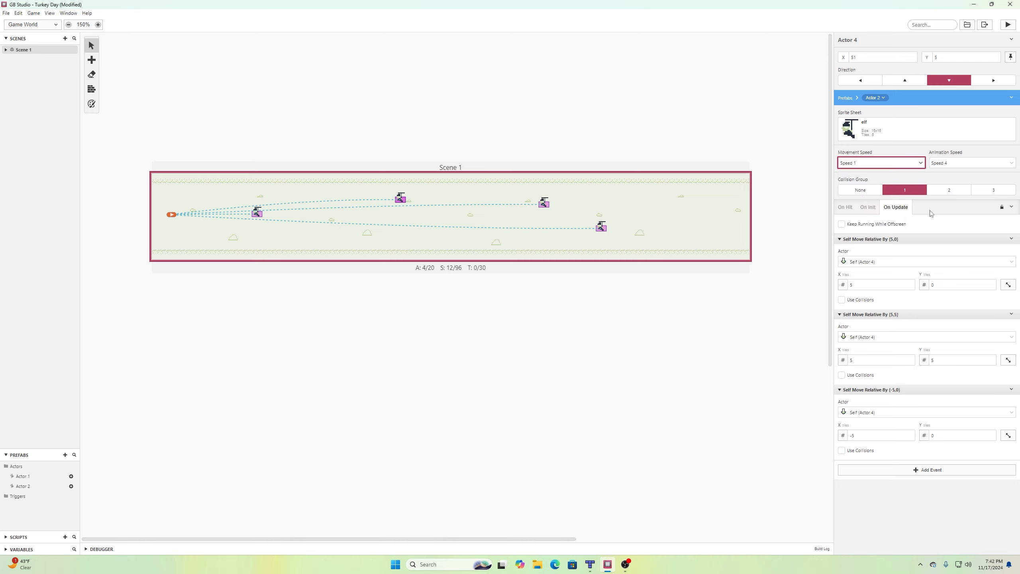
pyautogui.click(5, 13)
pyautogui.click(20, 53)
# Run the game again, moving the turkey up and down, then close the game window.
pyautogui.click(1008, 25)
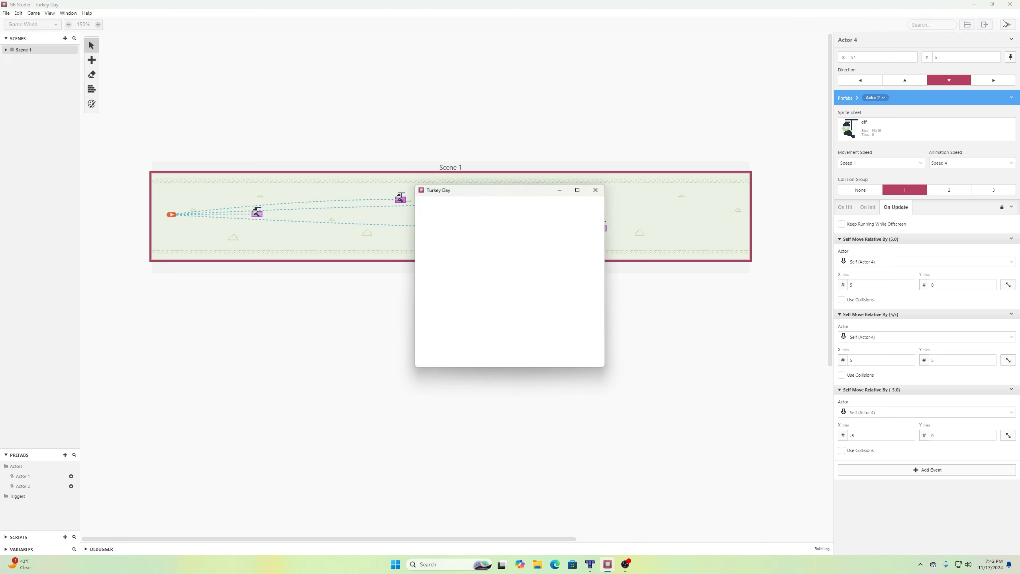
pyautogui.press('Down')
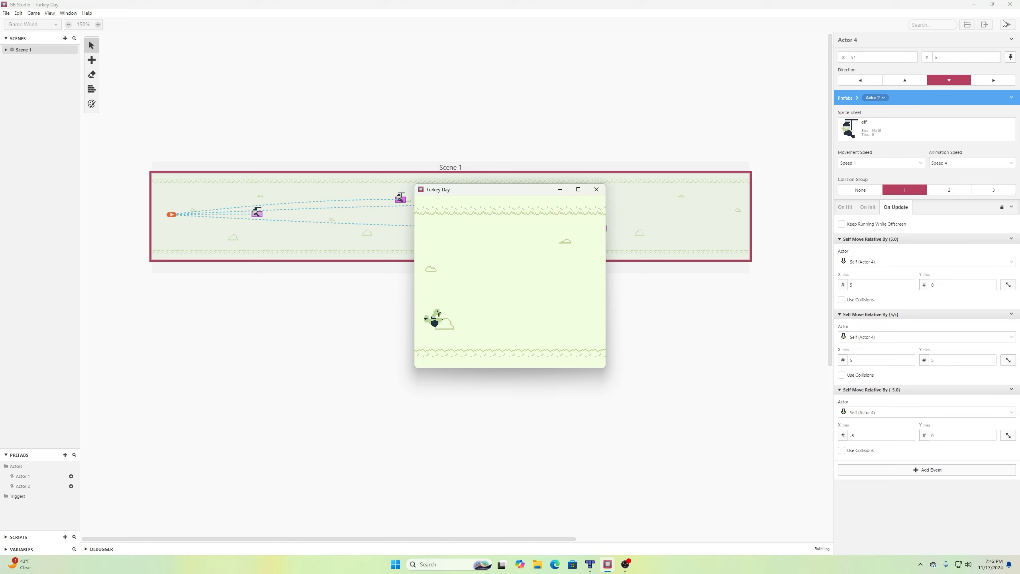
pyautogui.press('Up')
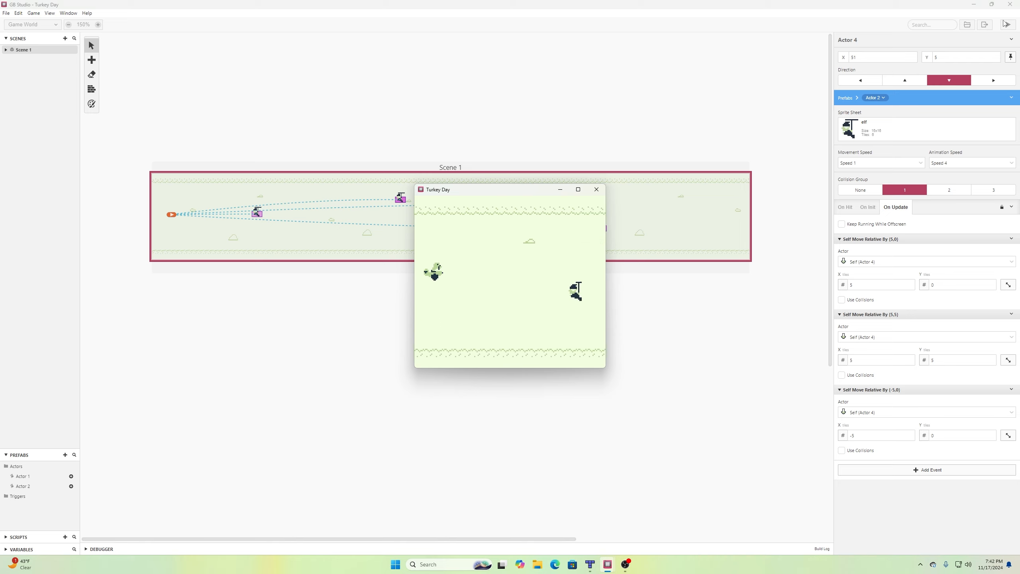
pyautogui.press('Down')
pyautogui.press('Up')
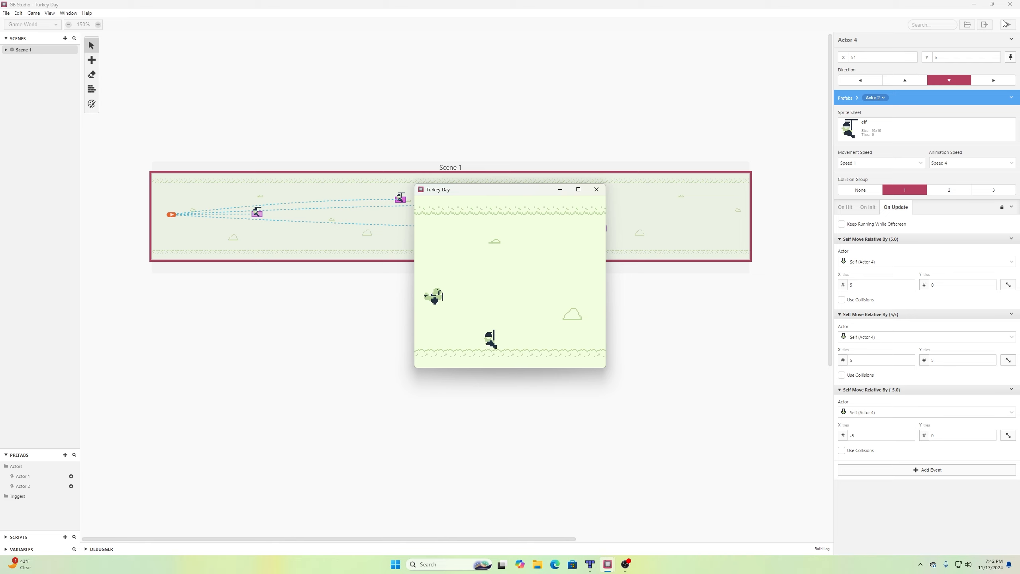
pyautogui.press('Down')
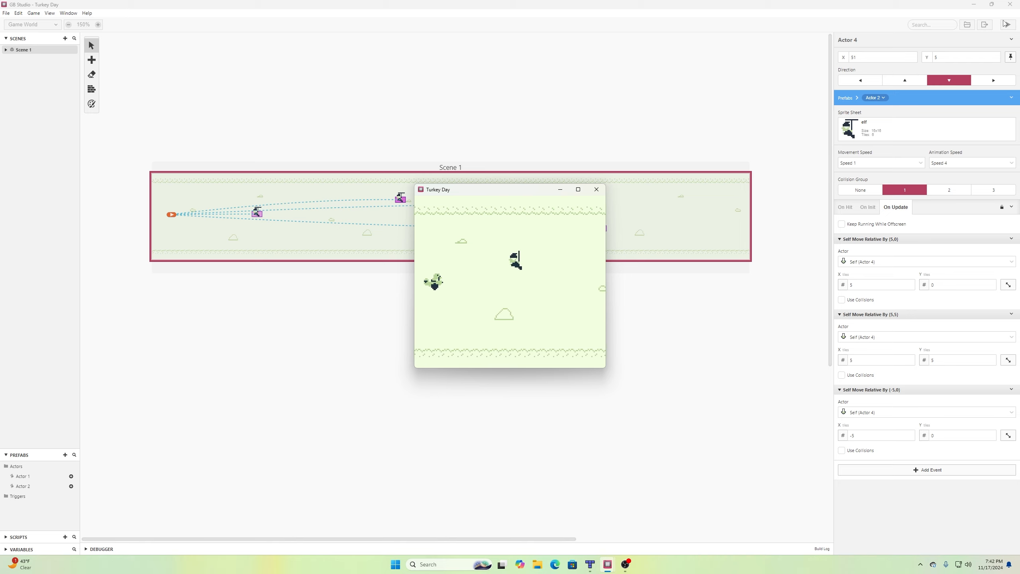
pyautogui.click(596, 189)
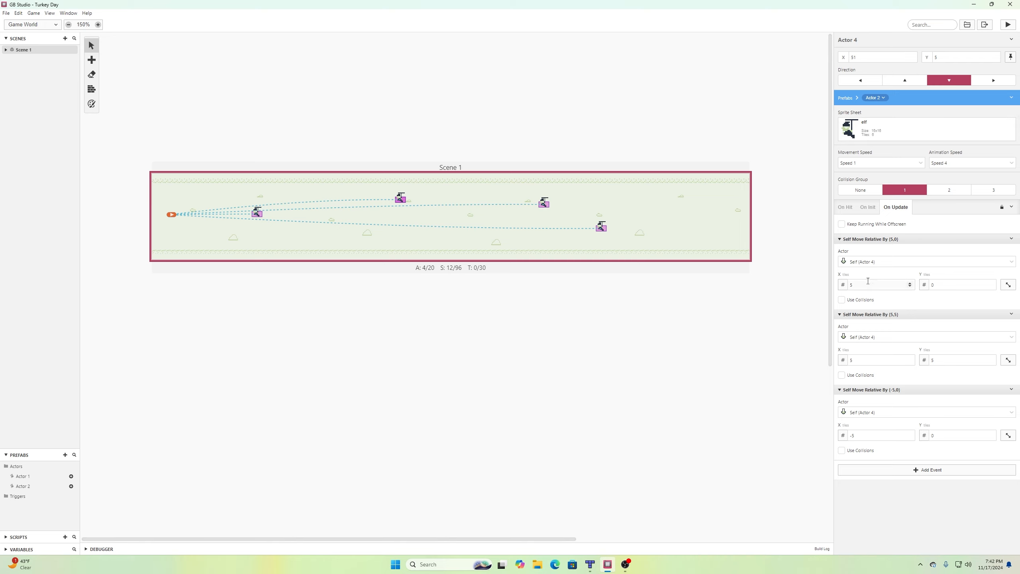
# Change the first Self Move Relative By to (-5,0), save, and test-run the game.
pyautogui.doubleClick(910, 287)
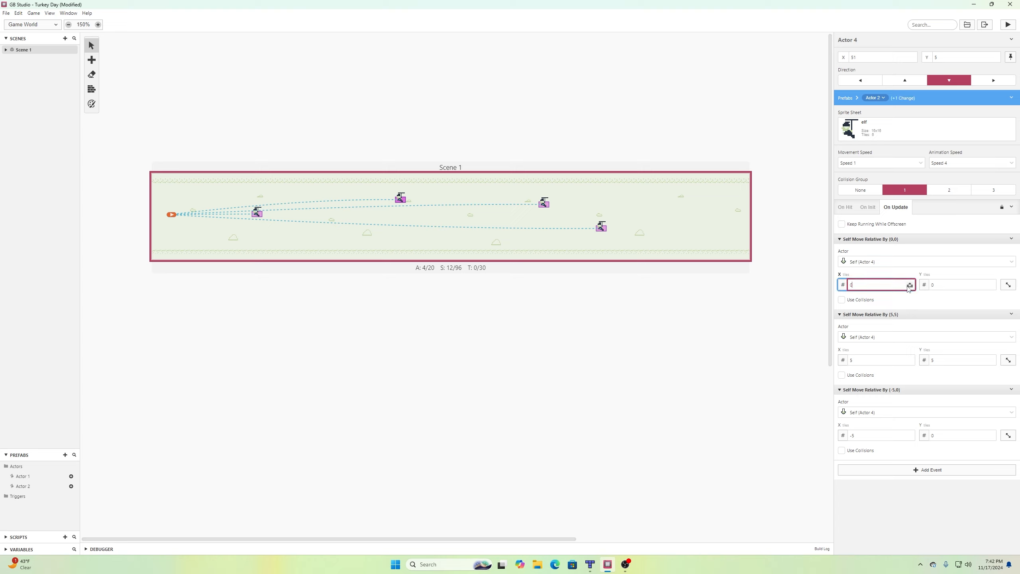
pyautogui.click(909, 287)
pyautogui.click(6, 14)
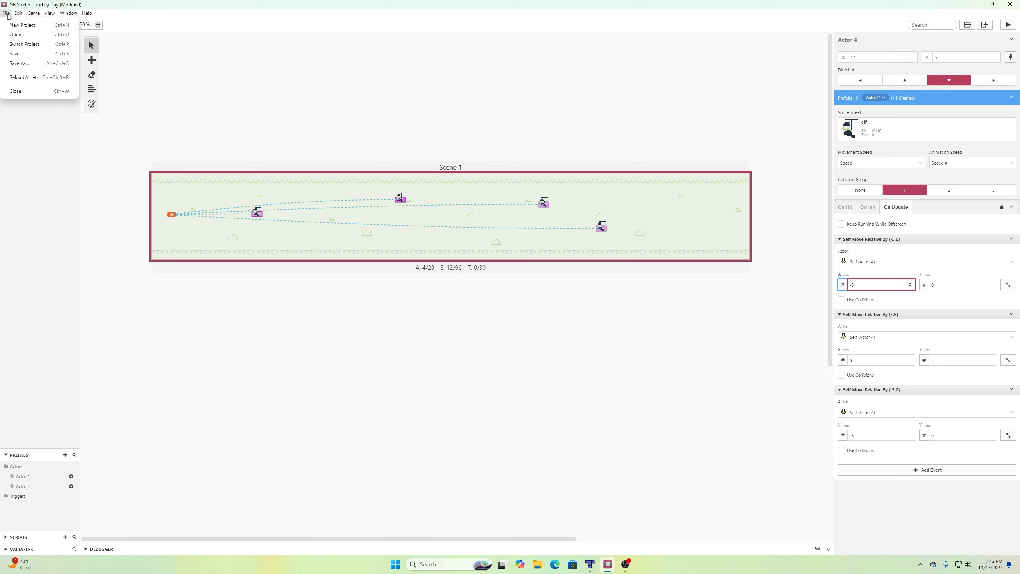
pyautogui.click(25, 54)
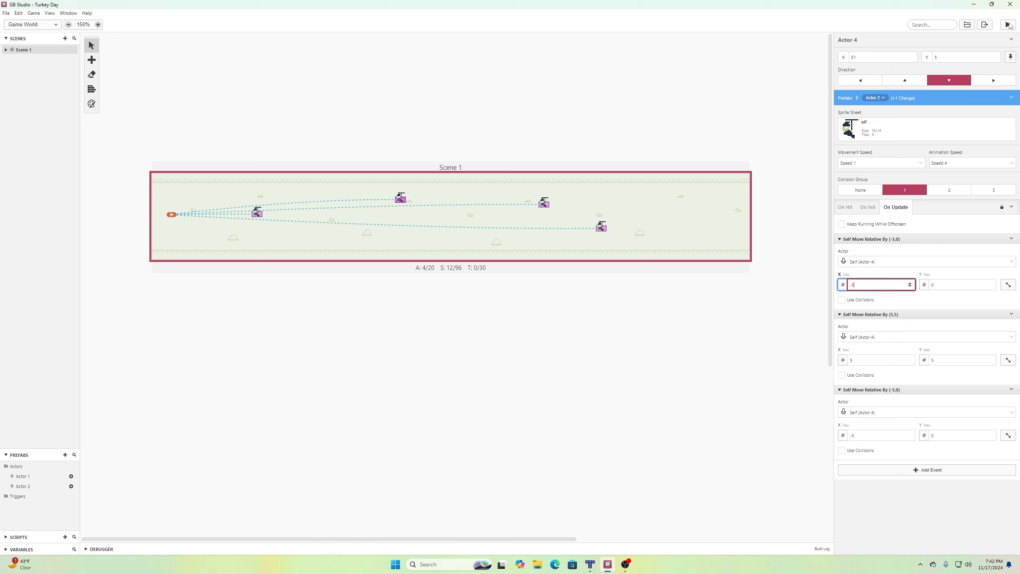
pyautogui.click(1009, 25)
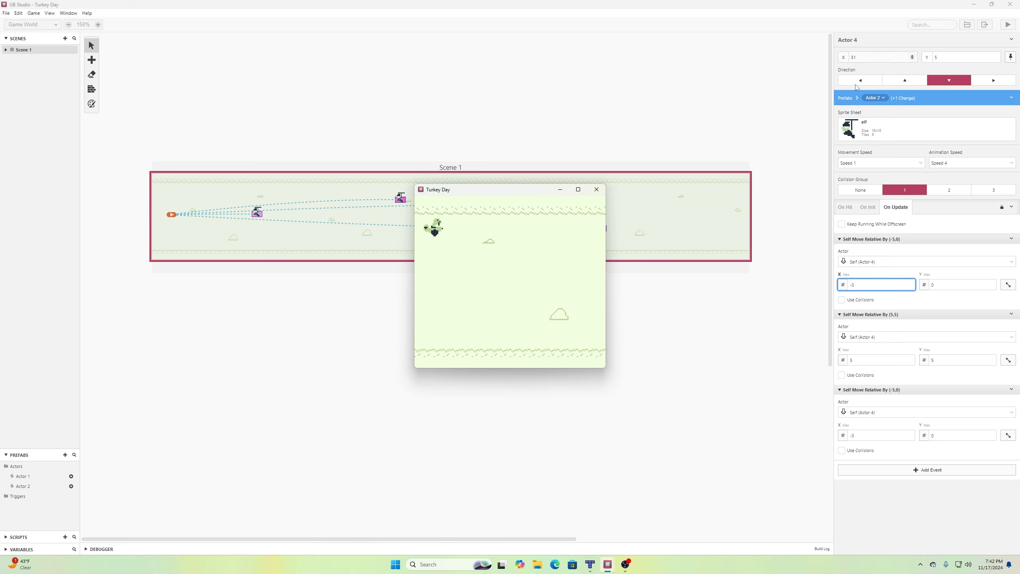
pyautogui.click(596, 189)
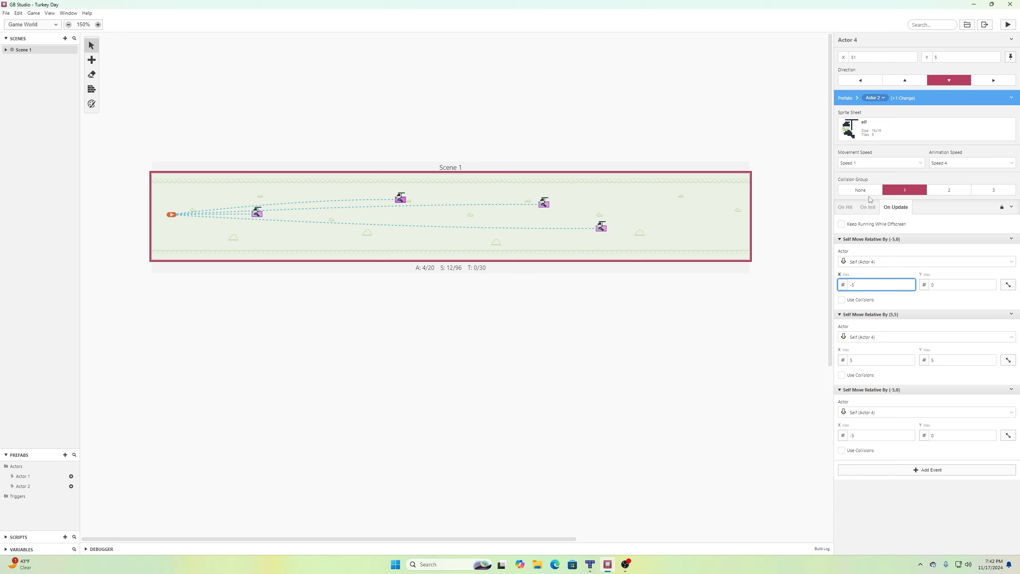
# Set the elf's movement speed to Speed ½ and save the project.
pyautogui.click(878, 163)
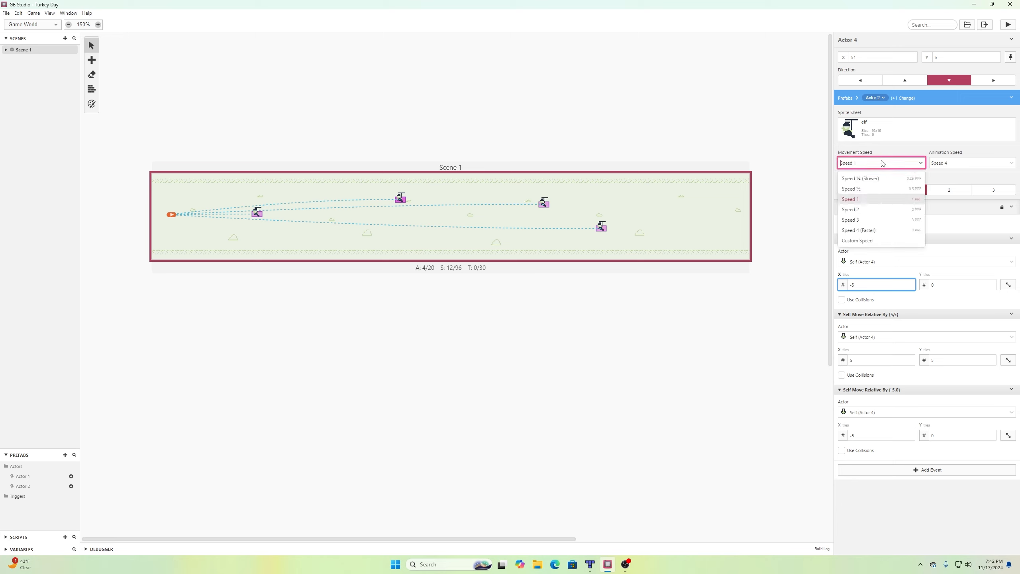
pyautogui.click(871, 188)
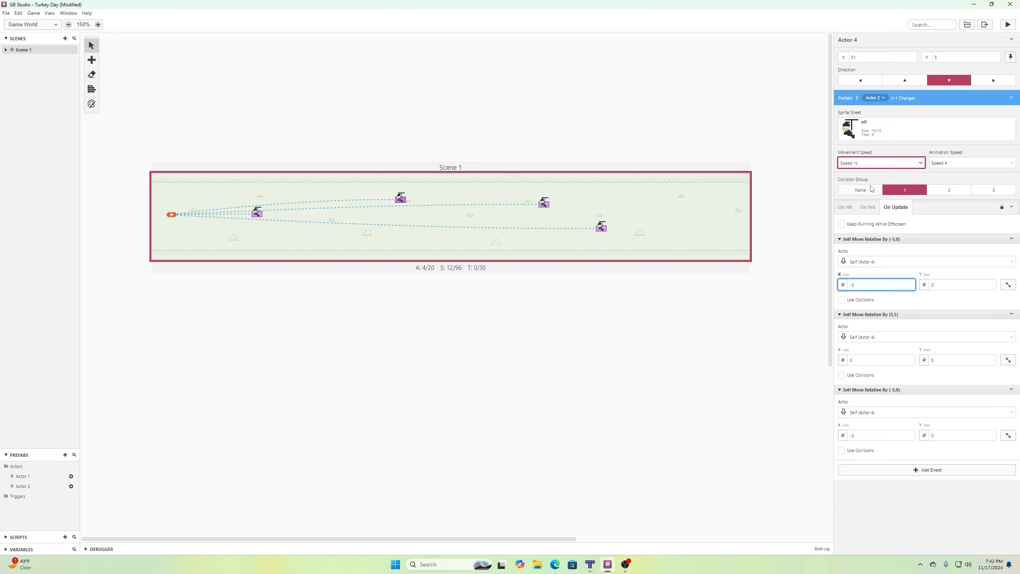
pyautogui.click(7, 14)
pyautogui.click(19, 54)
# Play-test the slower elf, steering the turkey down and up, then close the game.
pyautogui.click(1008, 25)
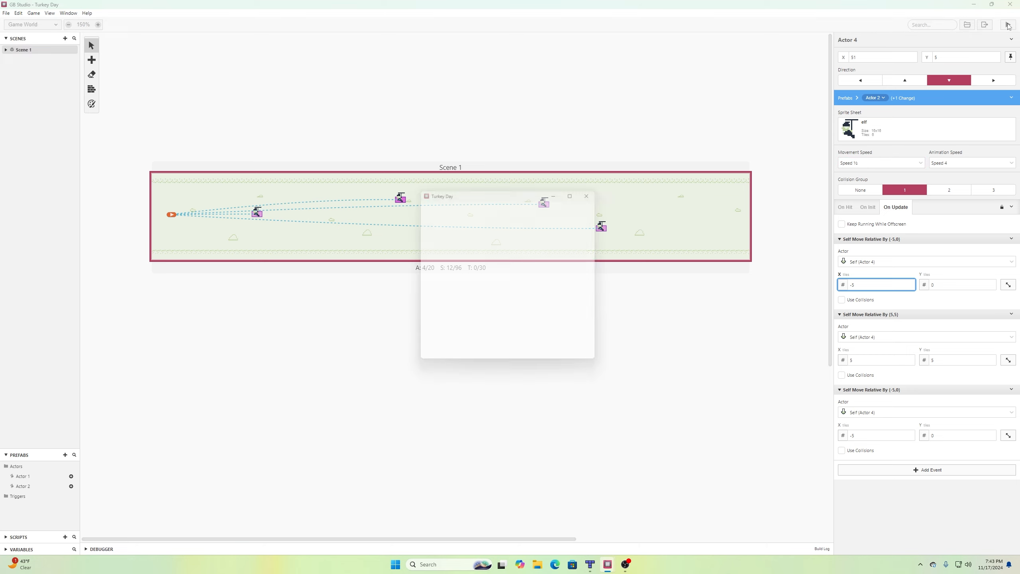
pyautogui.press('Down')
pyautogui.press('Down')
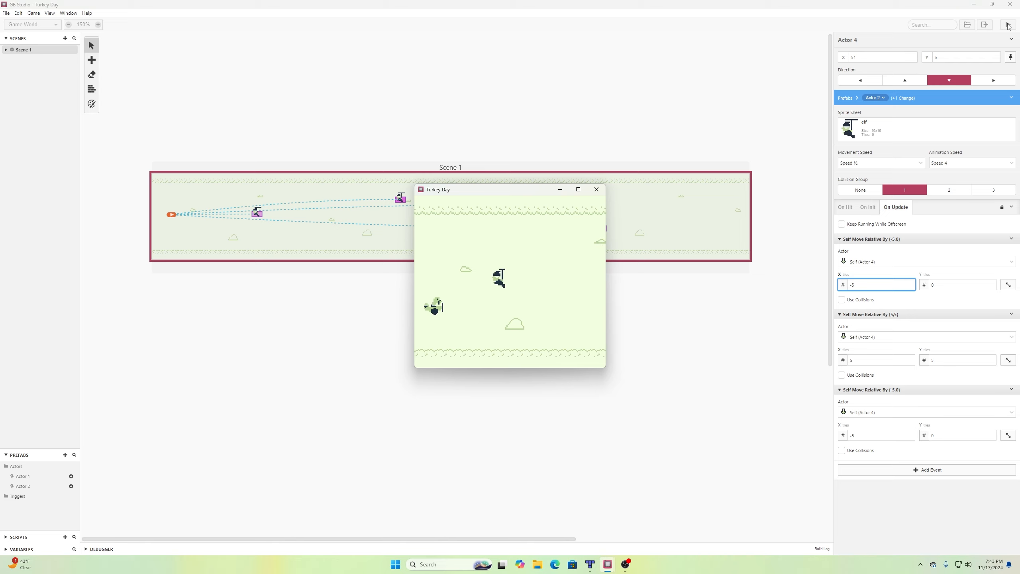
pyautogui.press('Up')
pyautogui.press('Up')
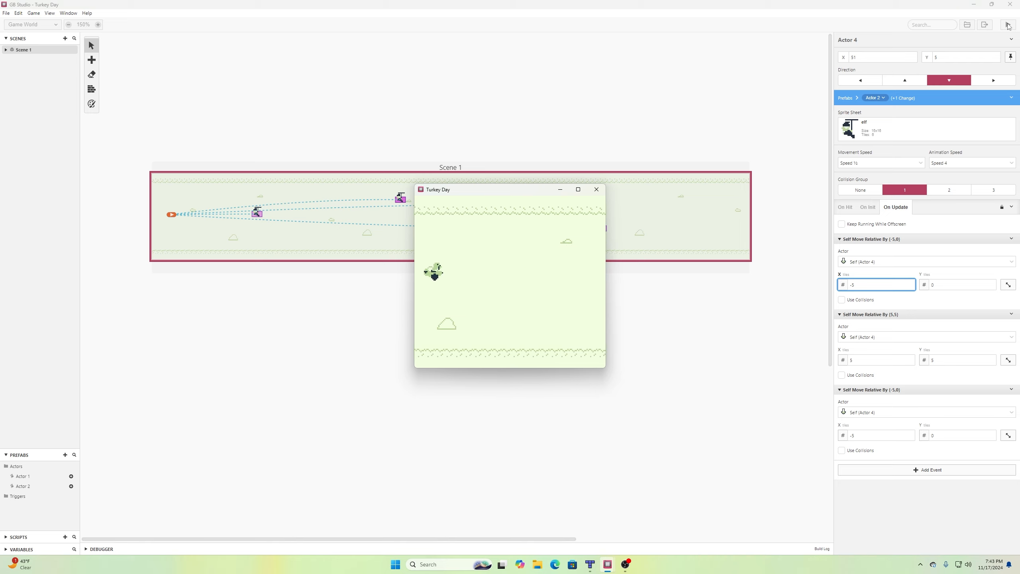
pyautogui.press('Down')
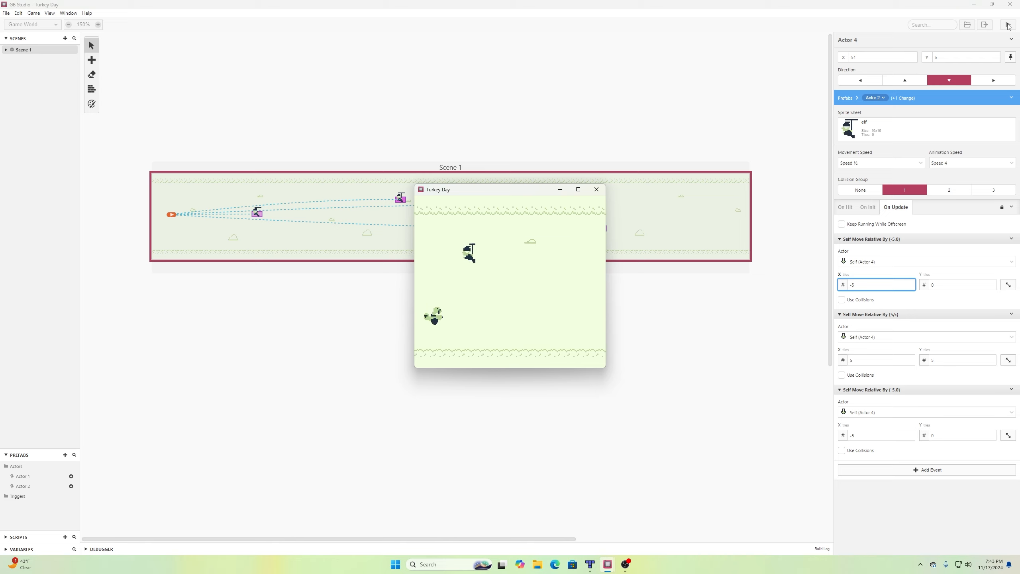
pyautogui.press('Up')
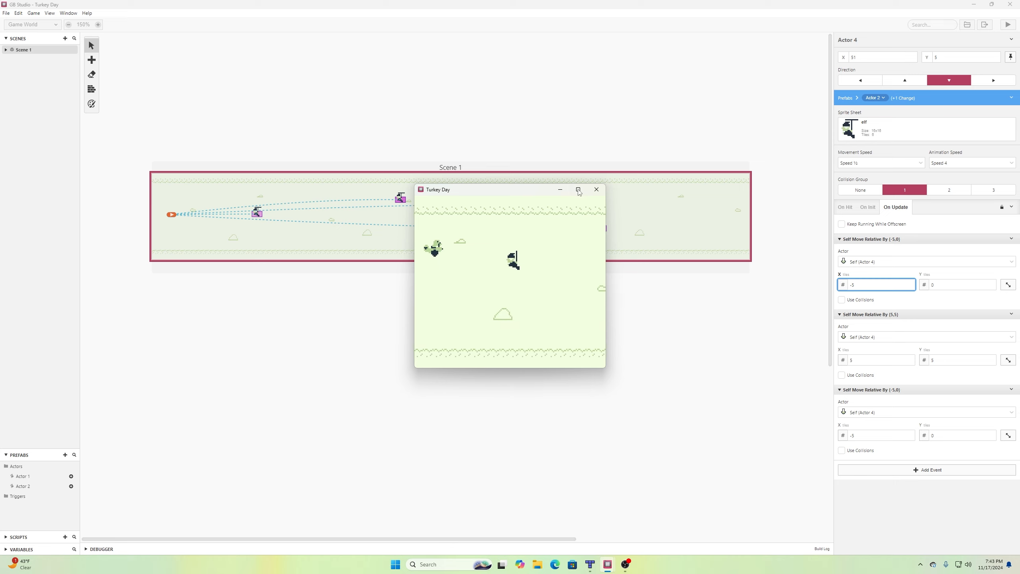
pyautogui.click(596, 189)
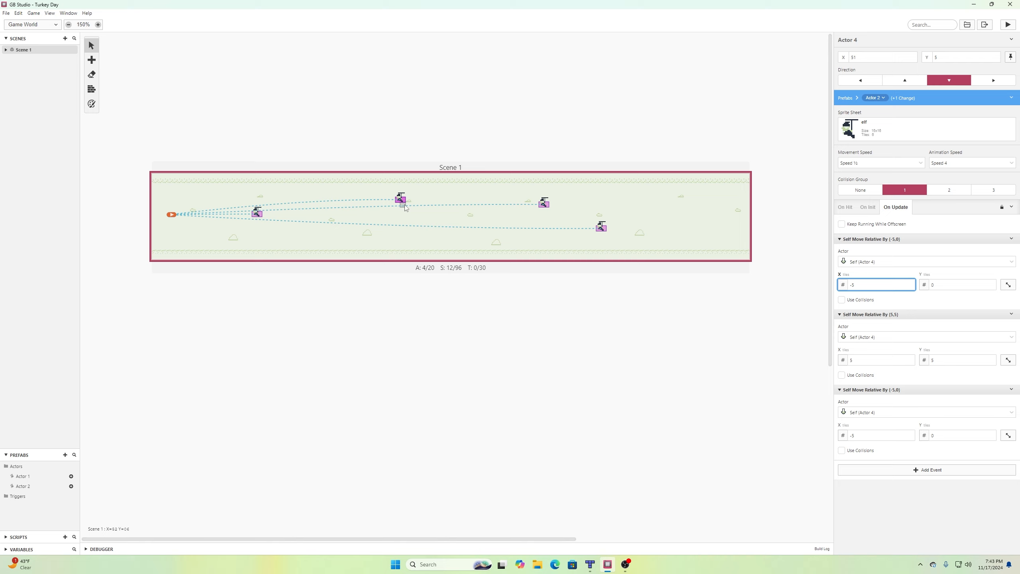
# In project Settings, lower the Shoot Em' Up Scroll Speed from 16 to 8 and save.
pyautogui.click(45, 27)
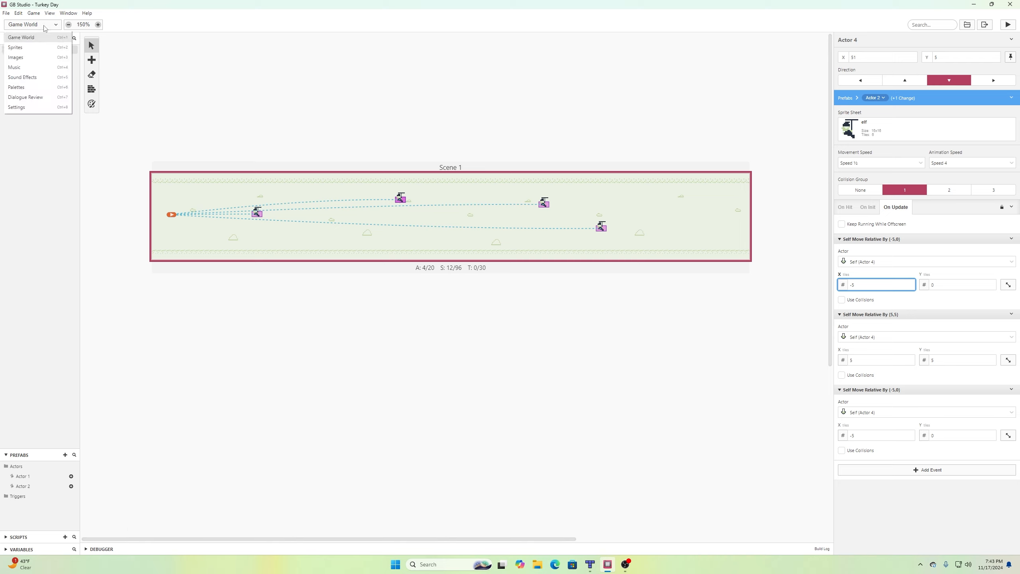
pyautogui.click(41, 108)
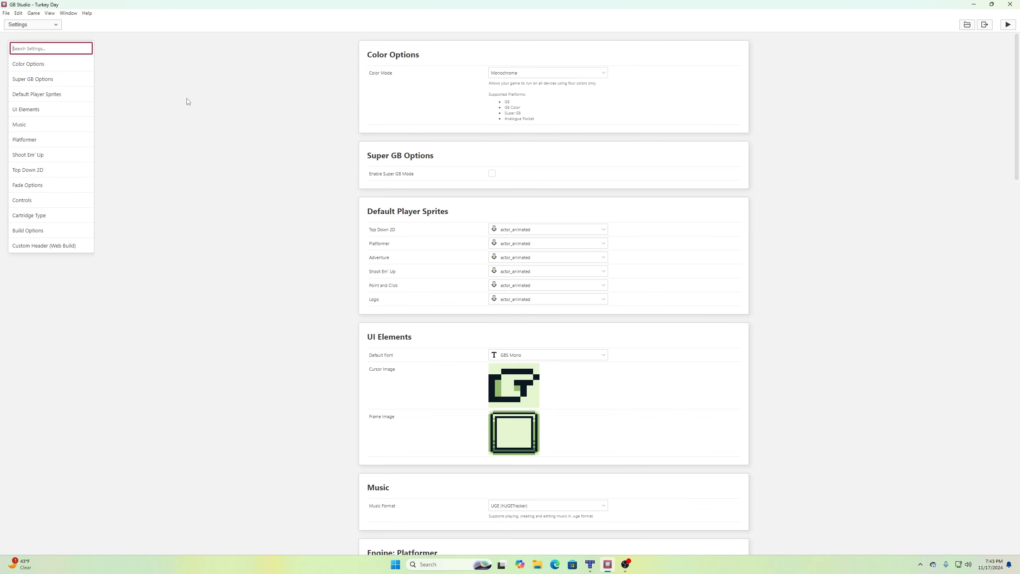
pyautogui.scroll(-1, 416, 105)
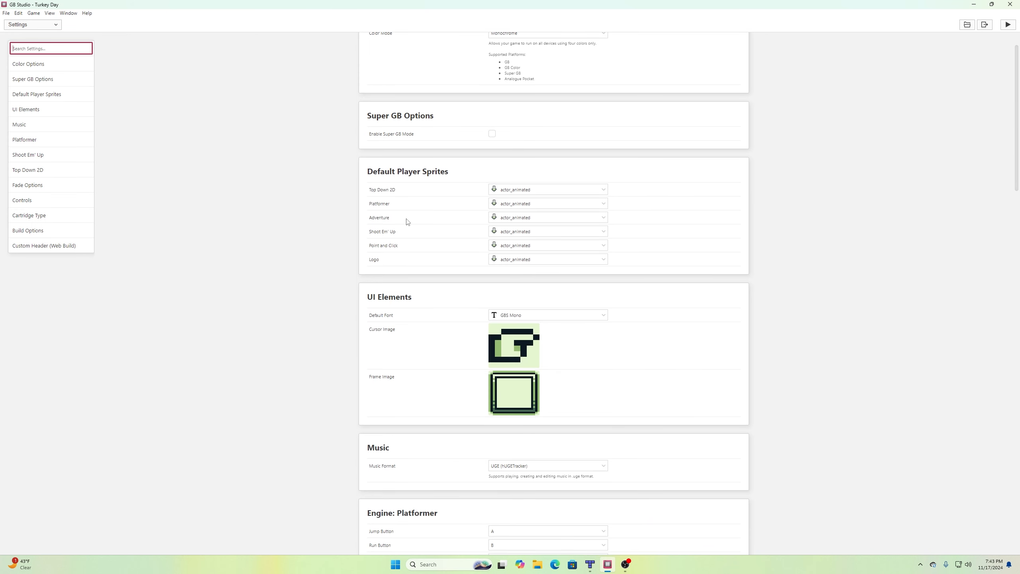
pyautogui.scroll(1, 476, 159)
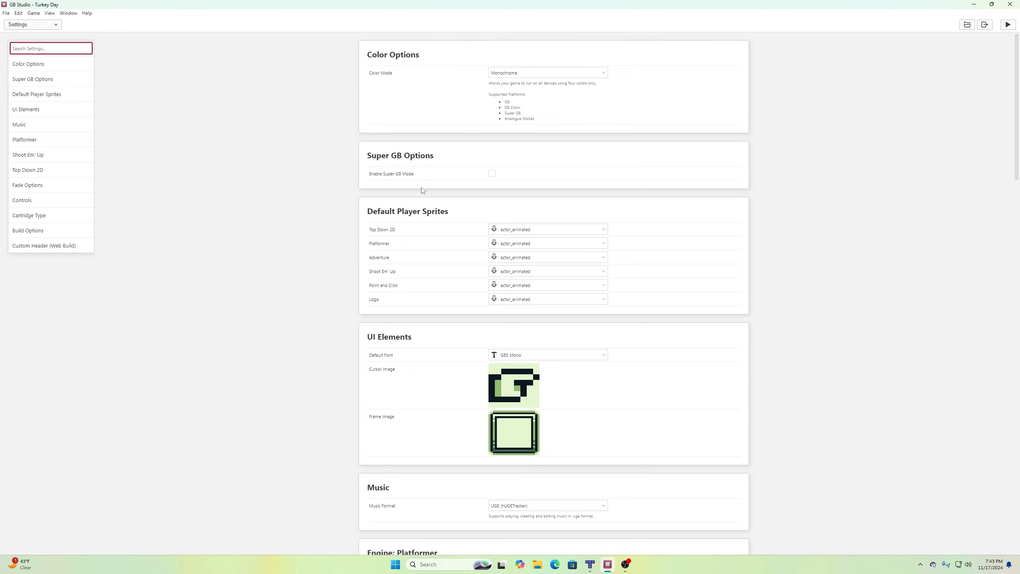
pyautogui.scroll(-11, 423, 198)
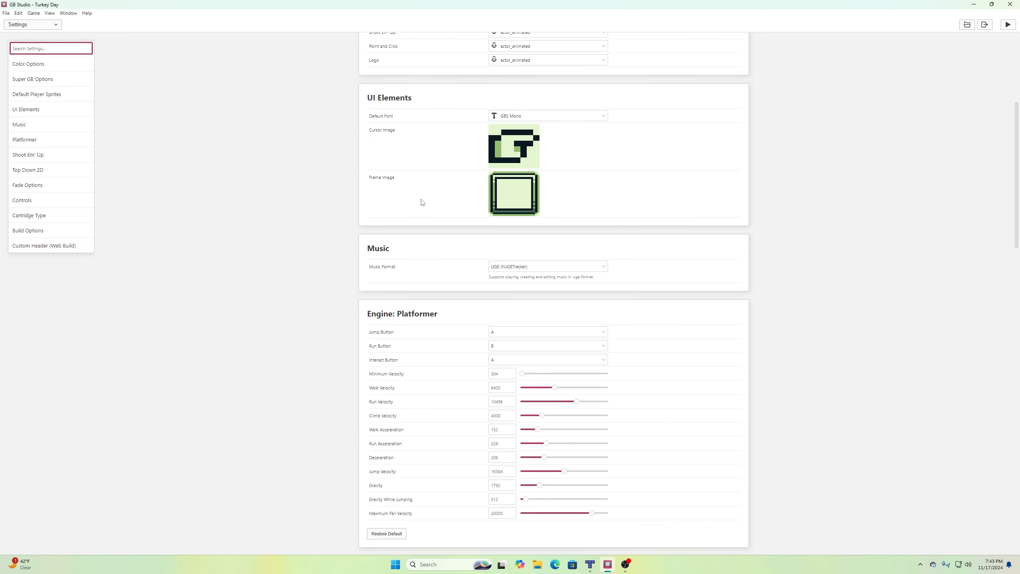
pyautogui.scroll(-3, 422, 203)
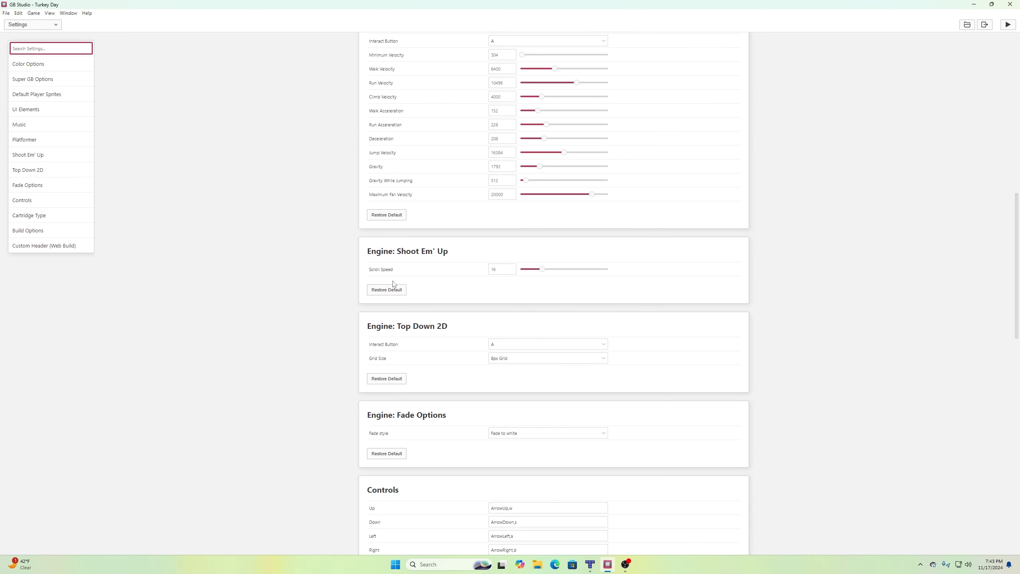
pyautogui.click(511, 271)
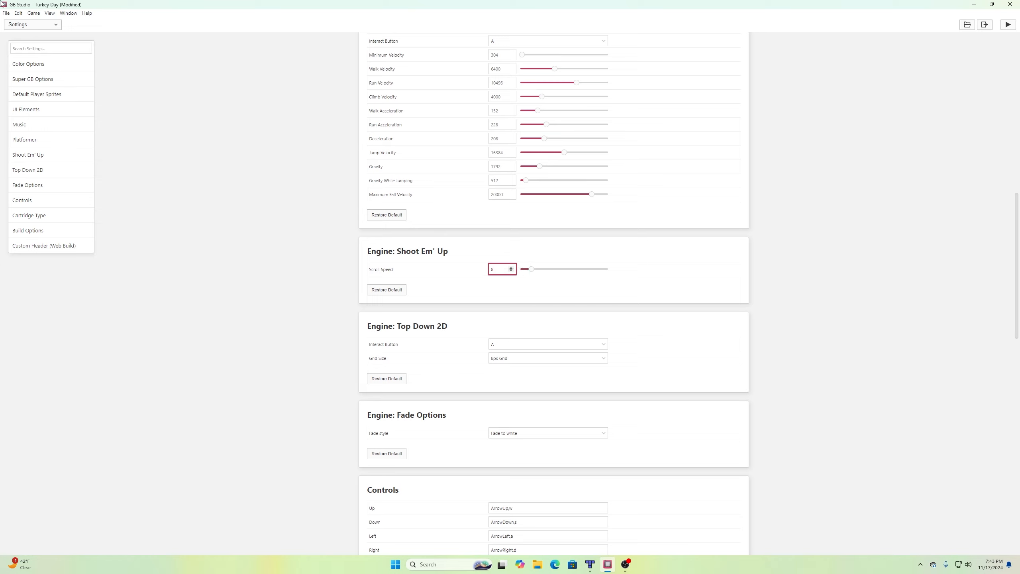
pyautogui.click(5, 12)
pyautogui.click(16, 52)
# Play-test the game with the slower scrolling, steering the turkey up and down.
pyautogui.click(1008, 25)
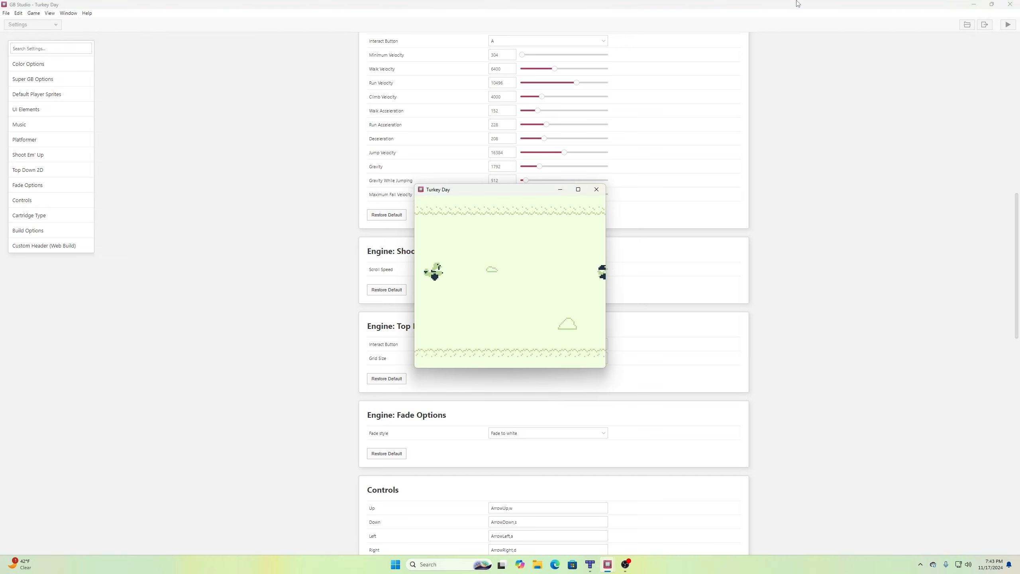
pyautogui.press('Down')
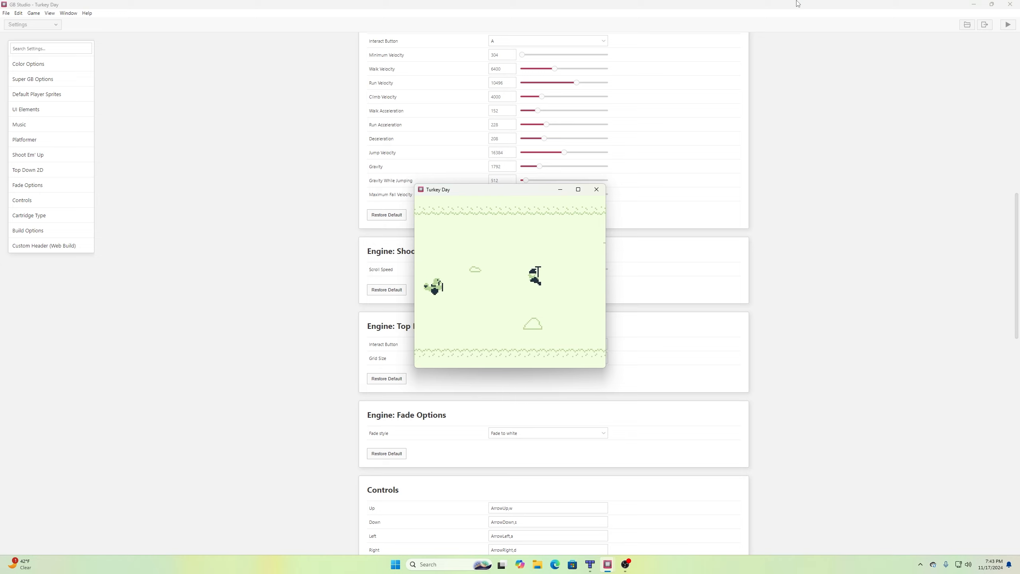
pyautogui.press('Down')
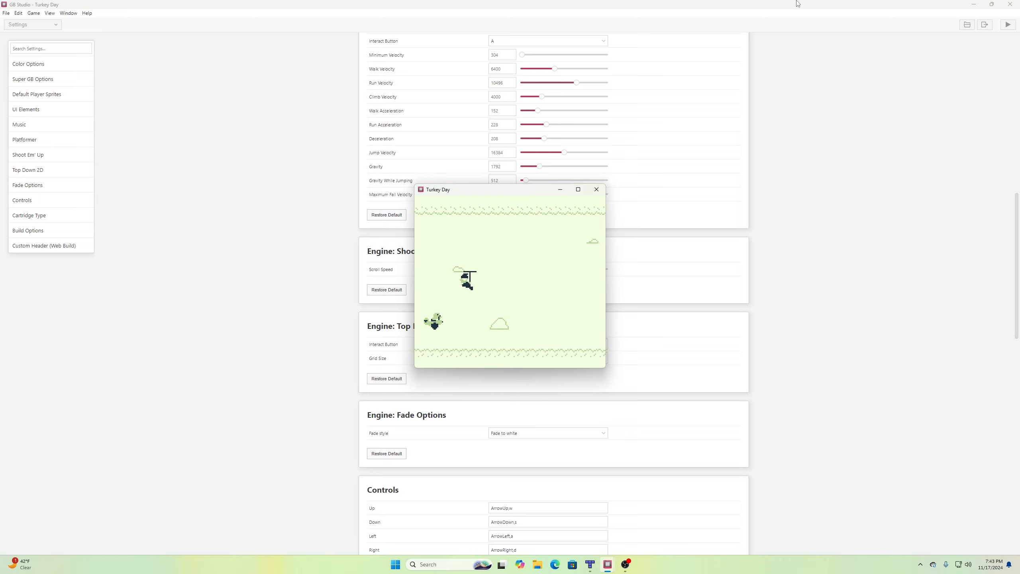
pyautogui.press('Up')
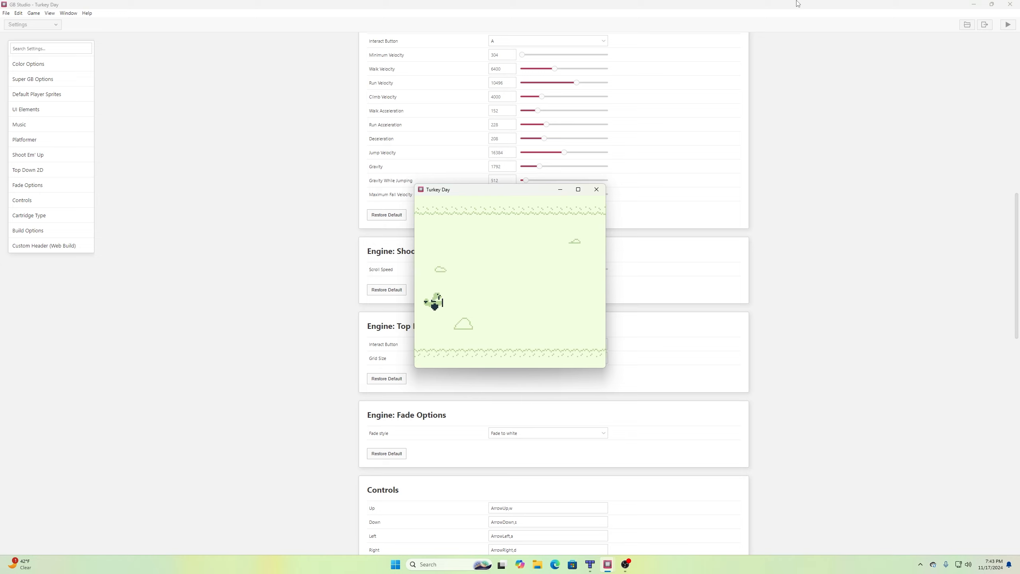
pyautogui.press('Up')
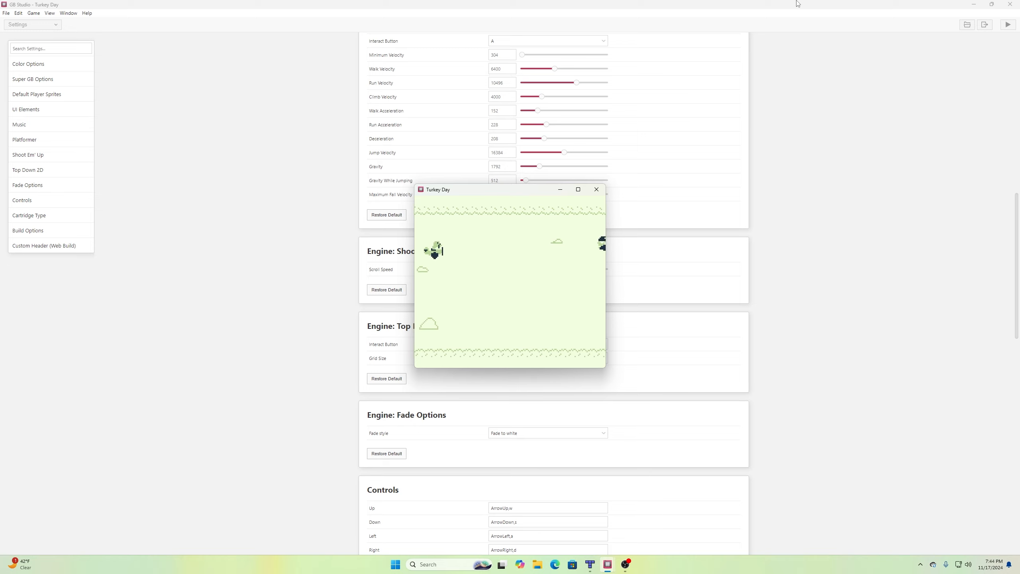
pyautogui.press('Down')
pyautogui.press('Up')
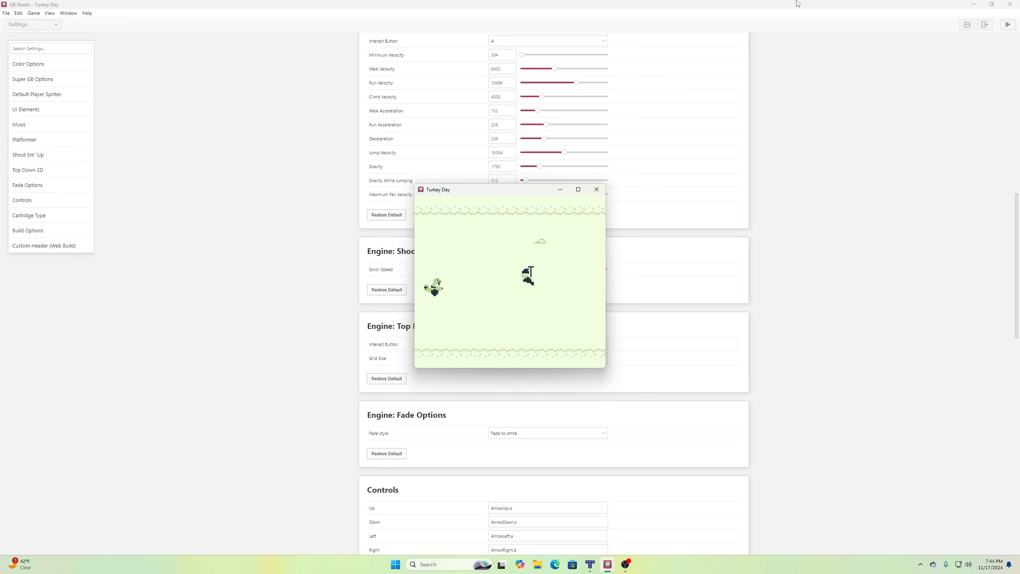
pyautogui.press('Up')
pyautogui.press('Down')
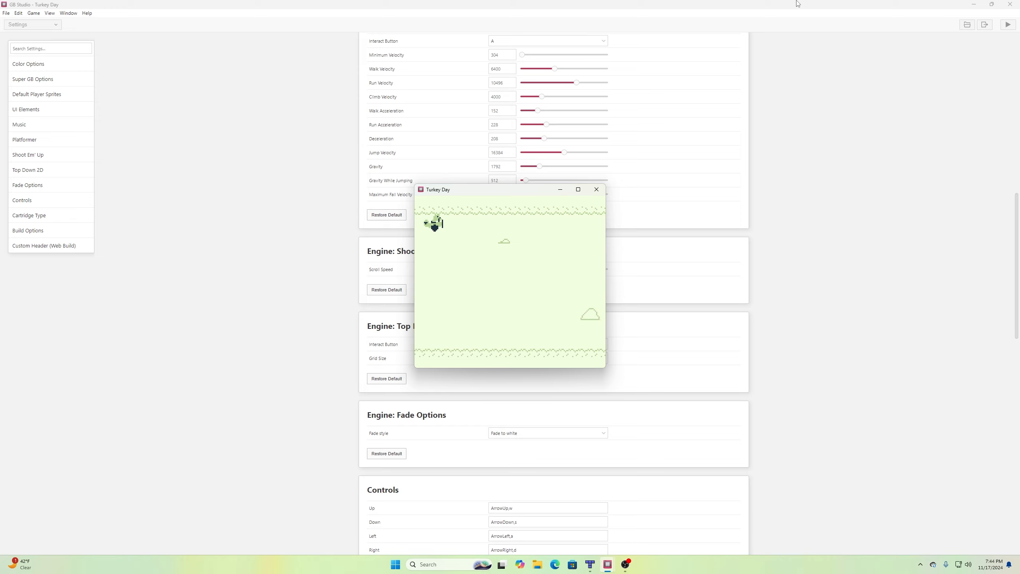
pyautogui.press('Down')
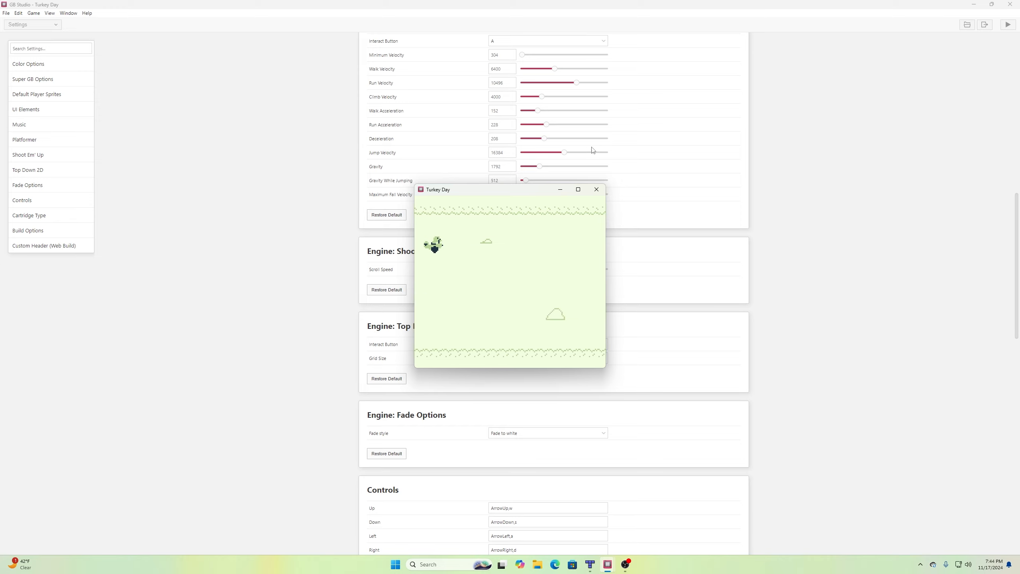
# Close the game window, return to the top of Settings, and bring up the editor views list.
pyautogui.click(597, 190)
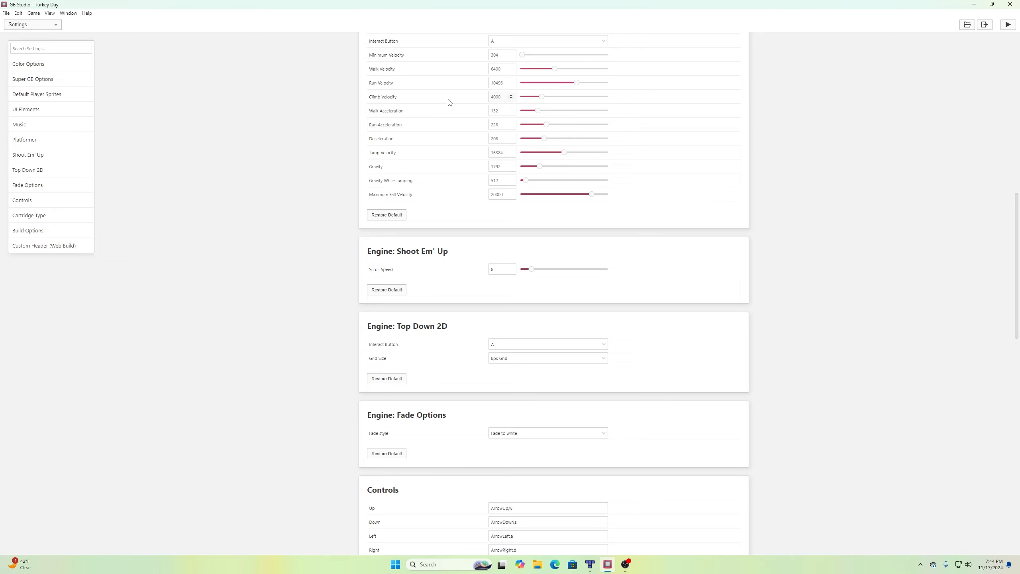
pyautogui.scroll(10, 187, 118)
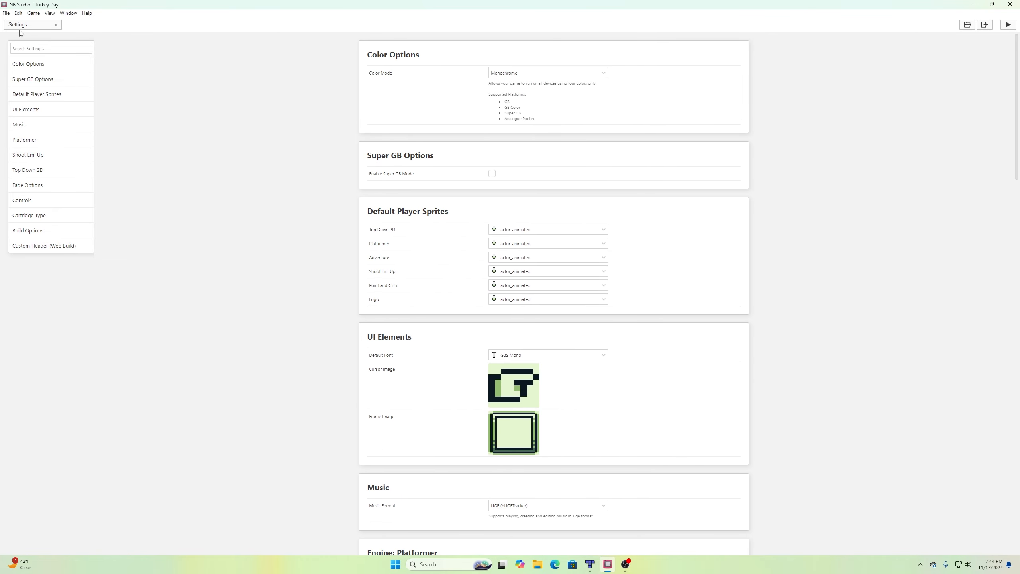
pyautogui.click(23, 25)
# Give the Actor 2 elf prefab Speed ¼ and a first move of (-5,0), save, and run Turkey Day.
pyautogui.click(20, 37)
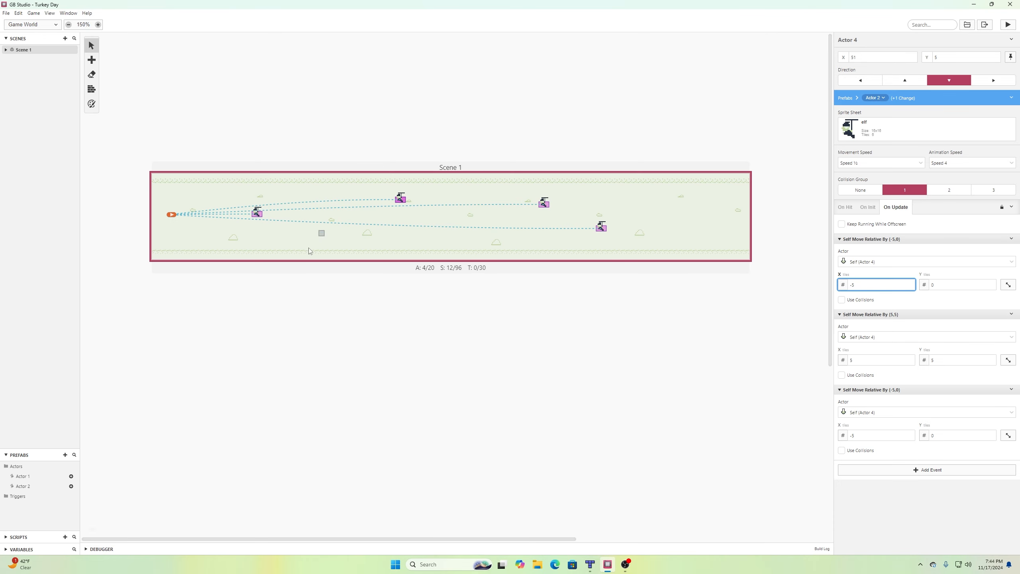
pyautogui.click(26, 486)
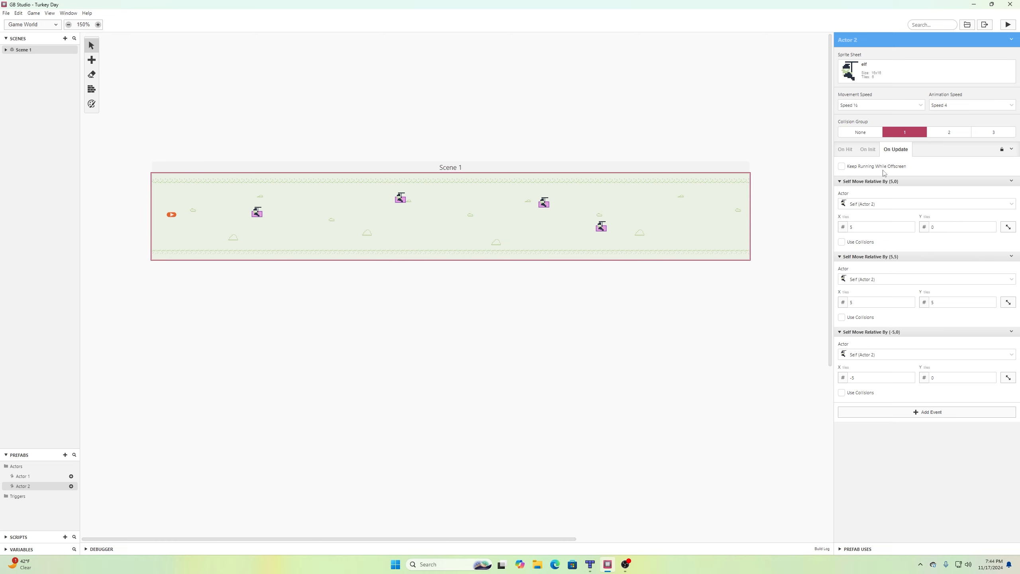
pyautogui.click(874, 108)
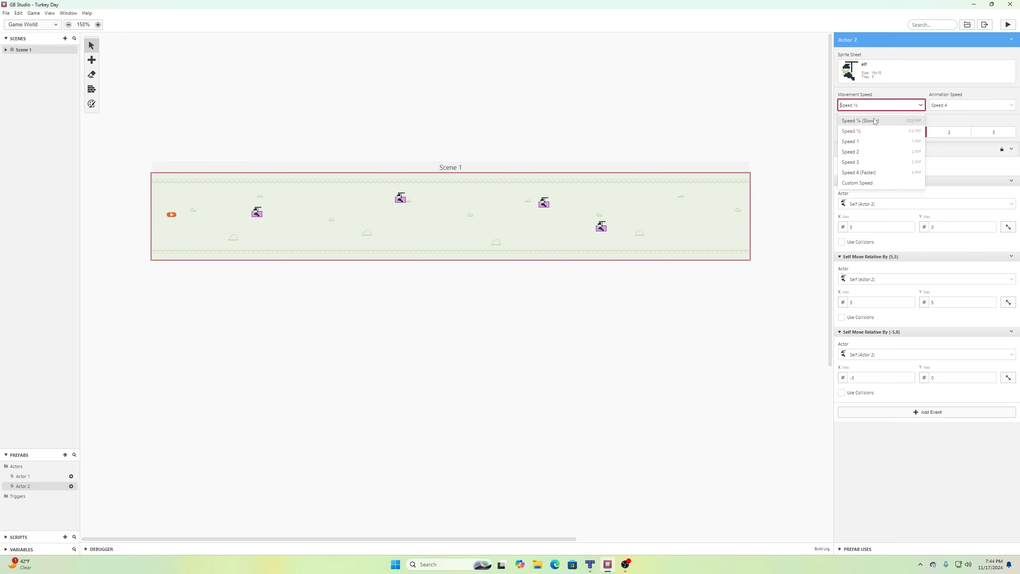
pyautogui.click(874, 121)
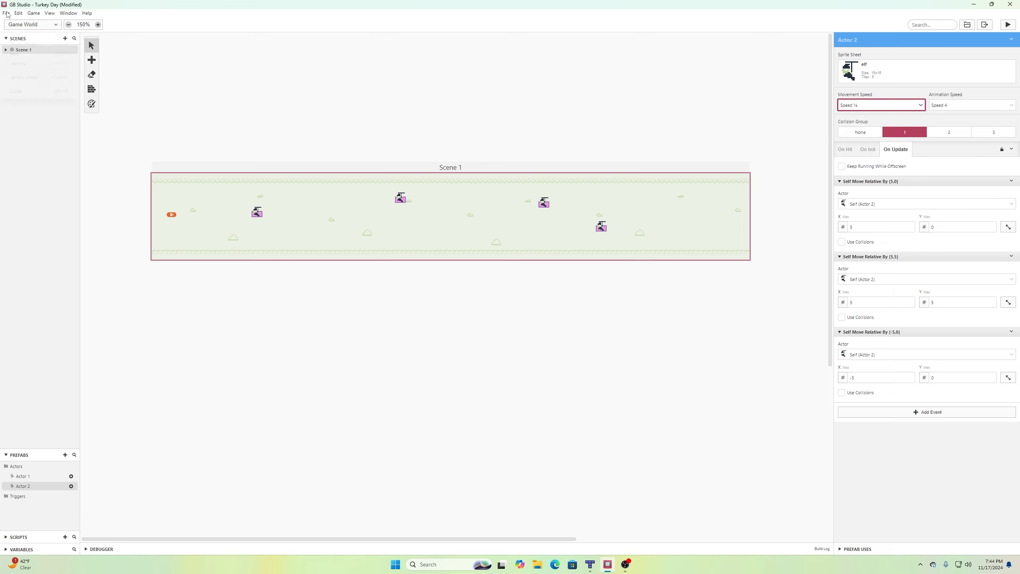
pyautogui.click(18, 50)
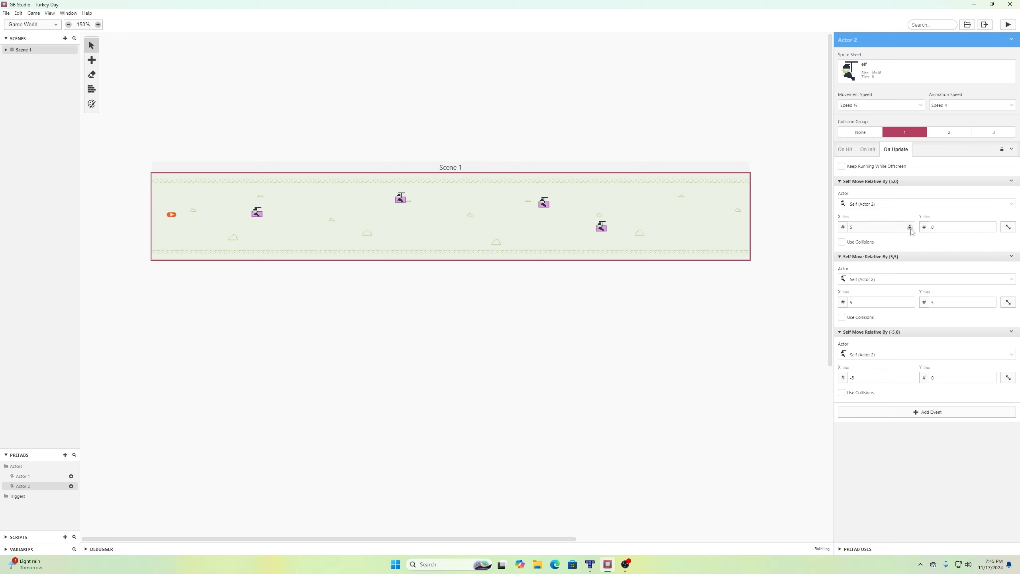
pyautogui.click(911, 229)
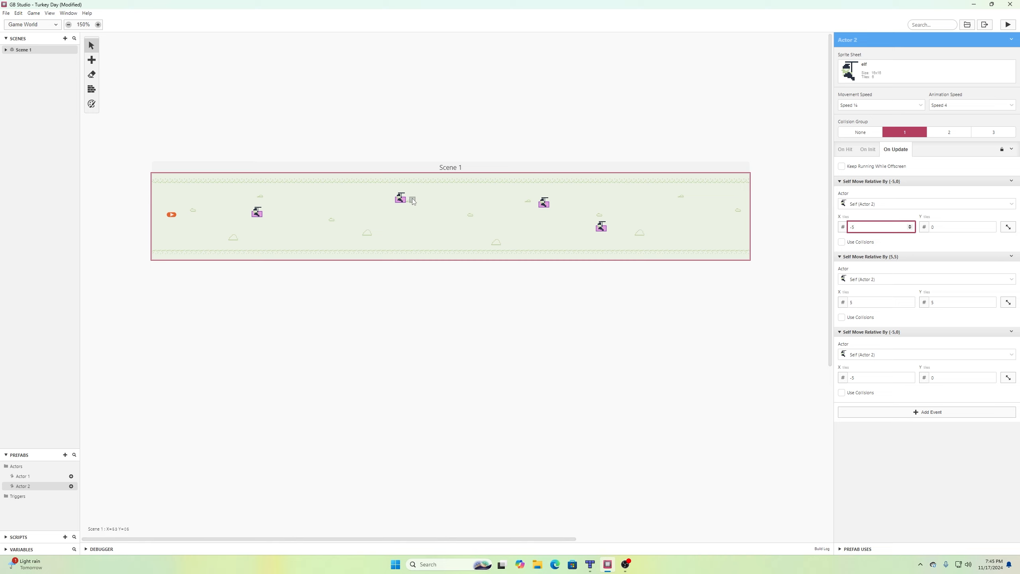
pyautogui.click(1008, 25)
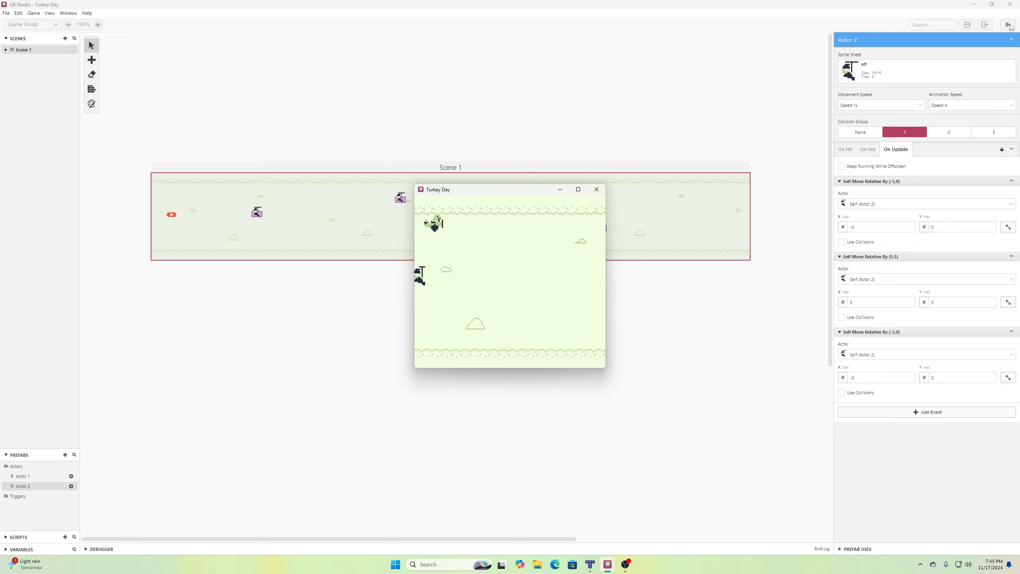
# Fly the turkey down and up past the slowed elf, then close the test window.
pyautogui.press('Down')
pyautogui.press('Up')
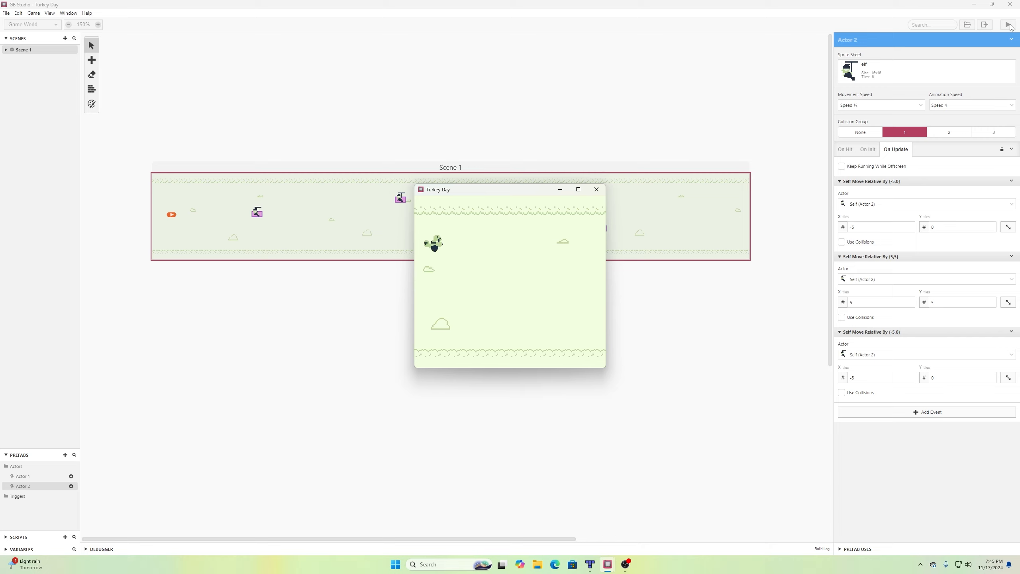
pyautogui.press('Down')
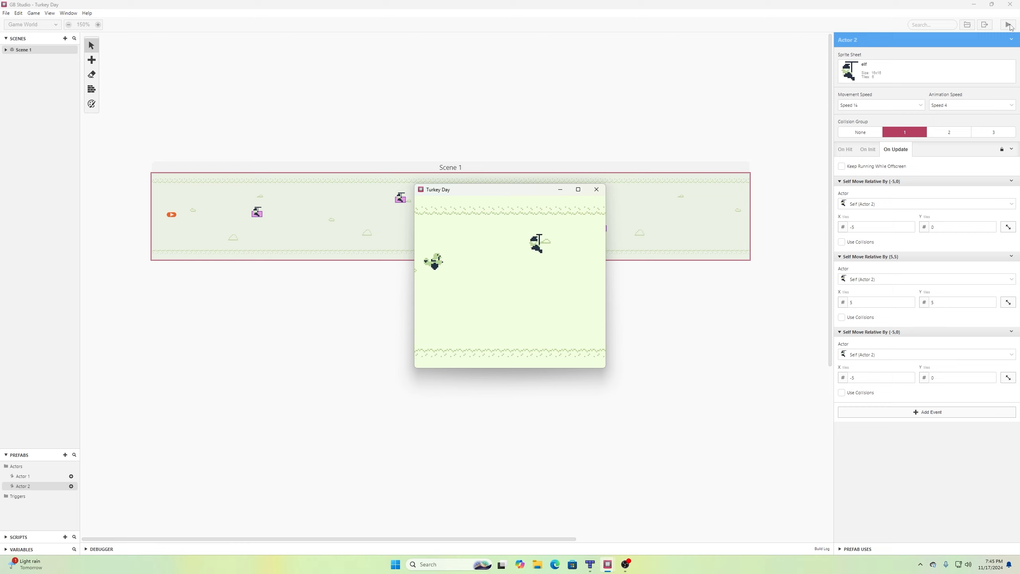
pyautogui.press('Up')
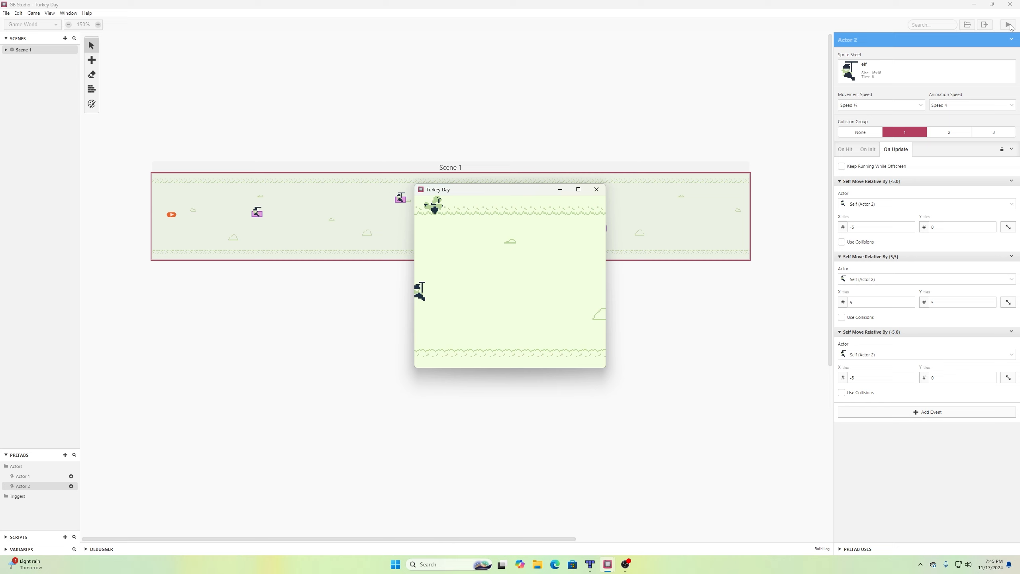
pyautogui.click(598, 189)
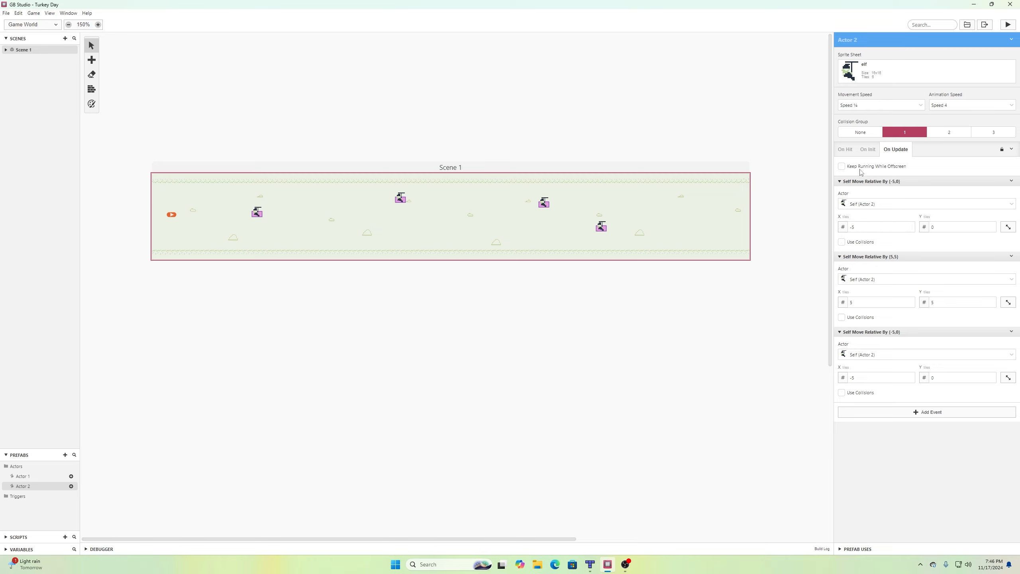
# Raise Actor 2's movement speed to Speed 2 and save the project.
pyautogui.click(883, 105)
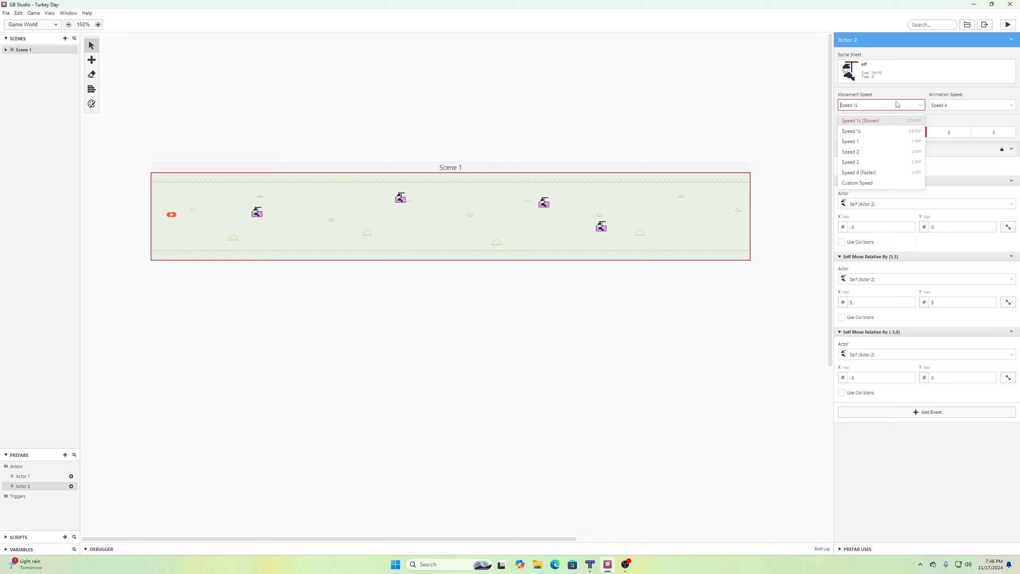
pyautogui.click(881, 150)
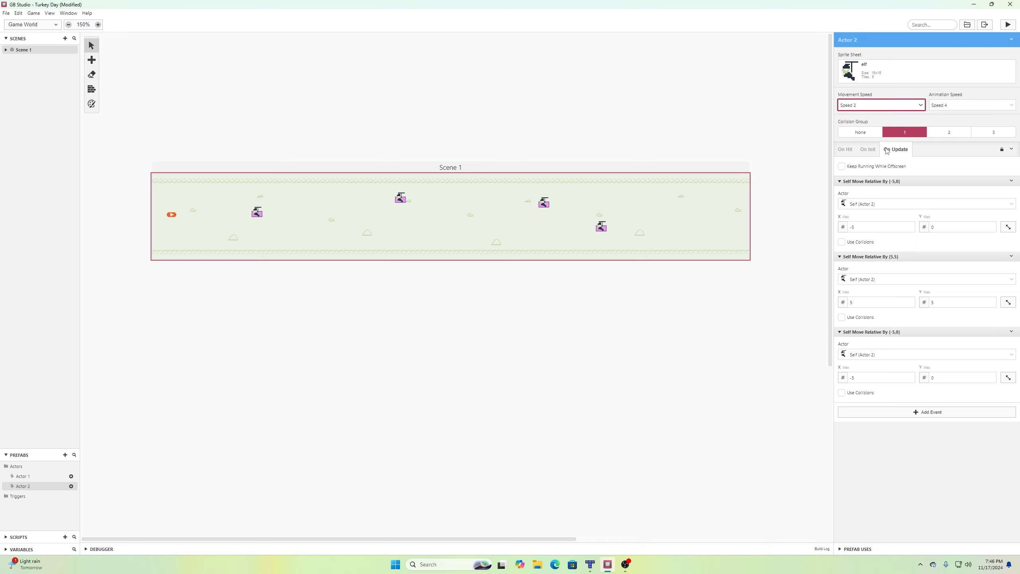
pyautogui.click(6, 12)
pyautogui.click(18, 47)
# Run Turkey Day, fly the turkey up and down against the faster elf, then close it.
pyautogui.click(1009, 26)
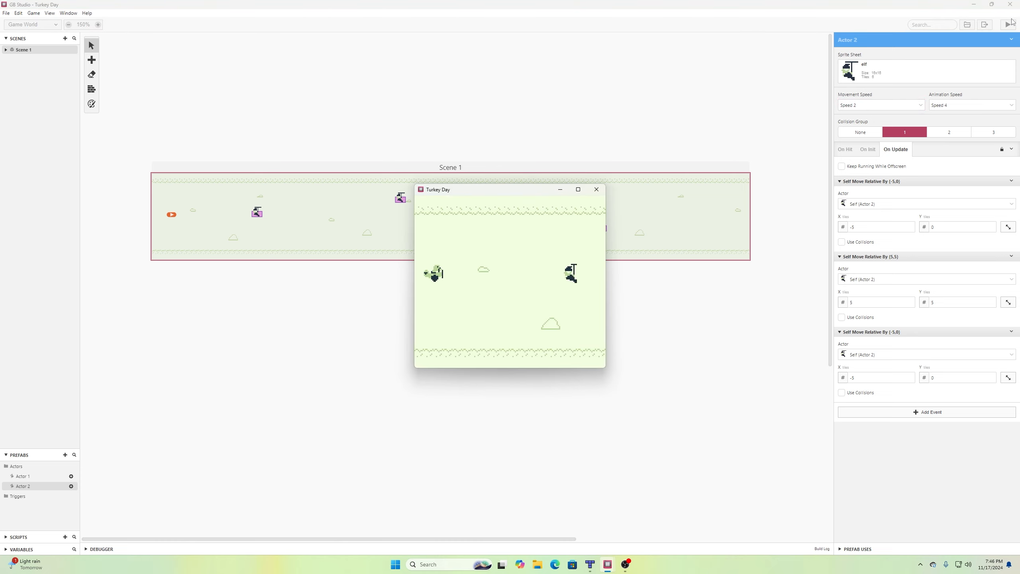
pyautogui.press('Down')
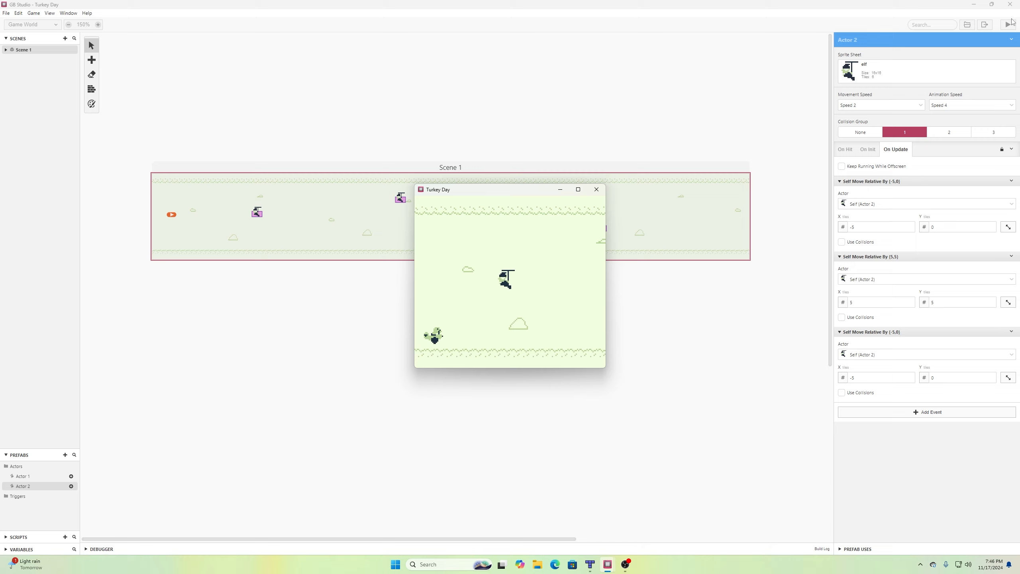
pyautogui.press('Up')
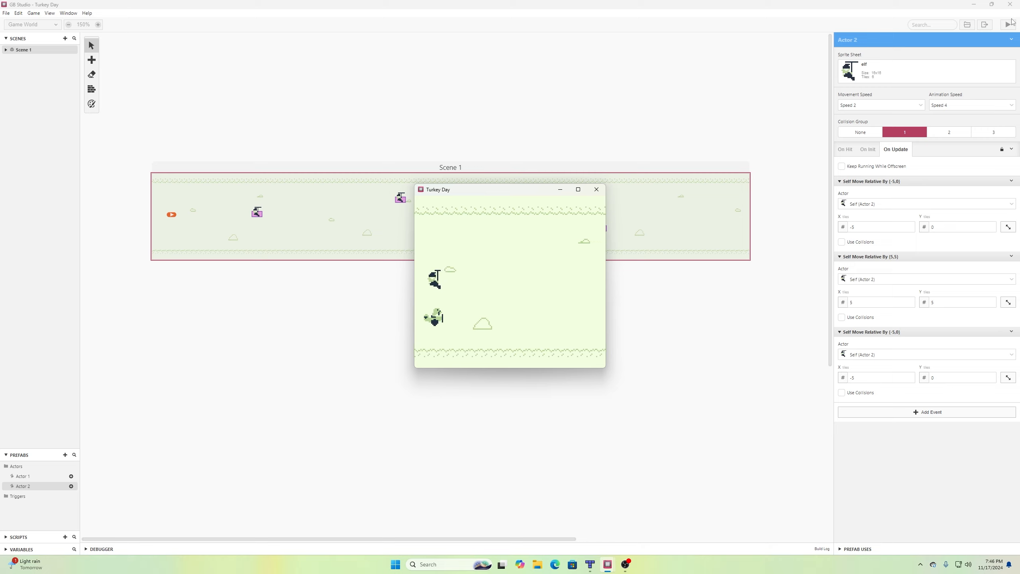
pyautogui.press('Up')
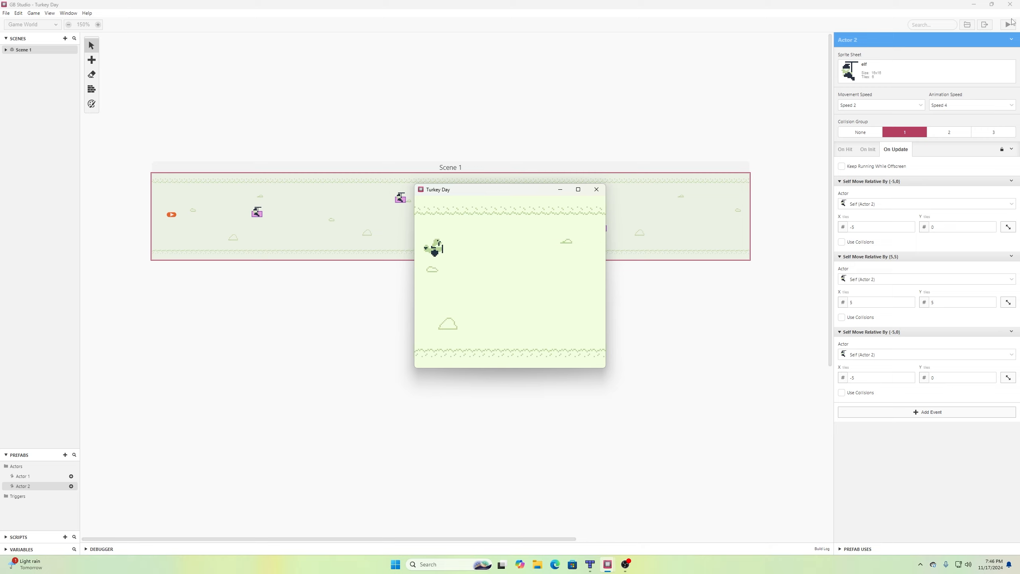
pyautogui.press('Down')
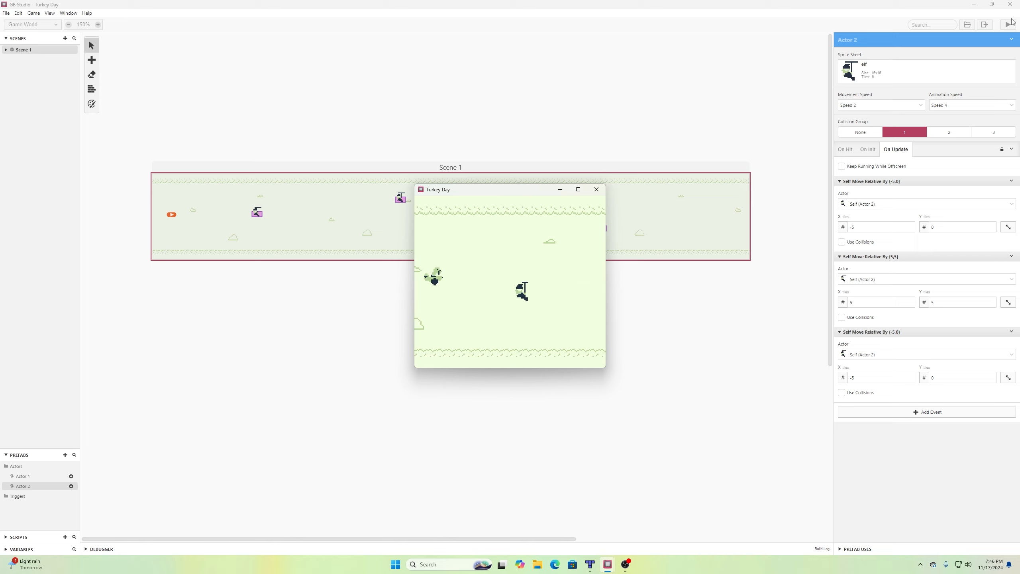
pyautogui.press('Up')
pyautogui.press('Up')
pyautogui.press('Down')
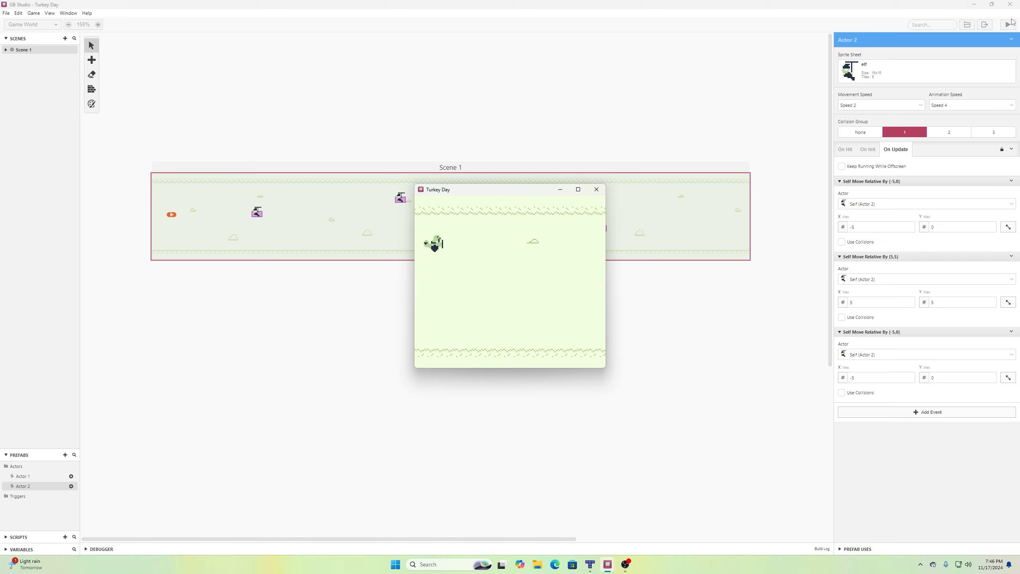
pyautogui.click(596, 190)
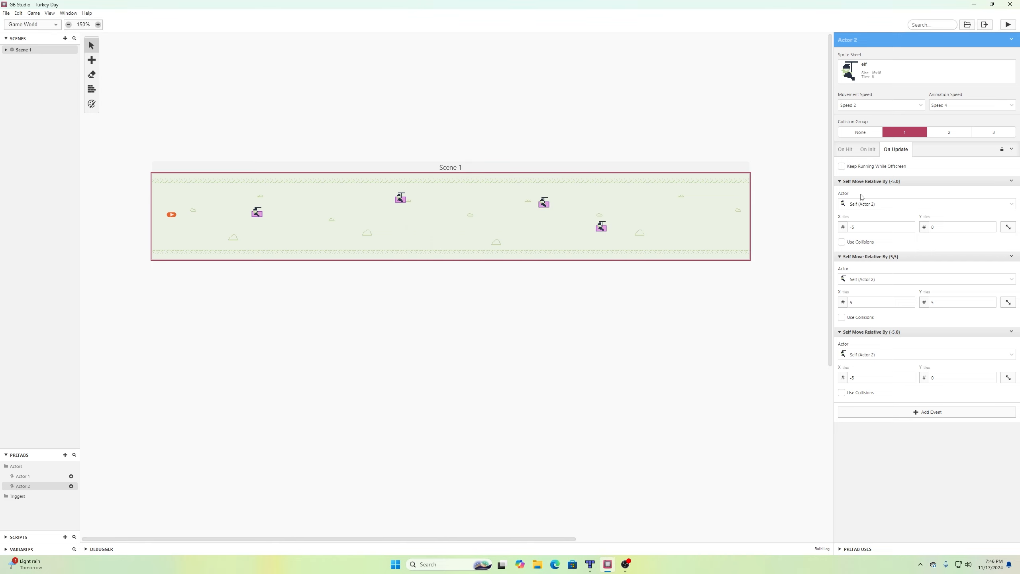
# Lower Actor 2's movement speed to Speed 1 and save the project.
pyautogui.click(878, 109)
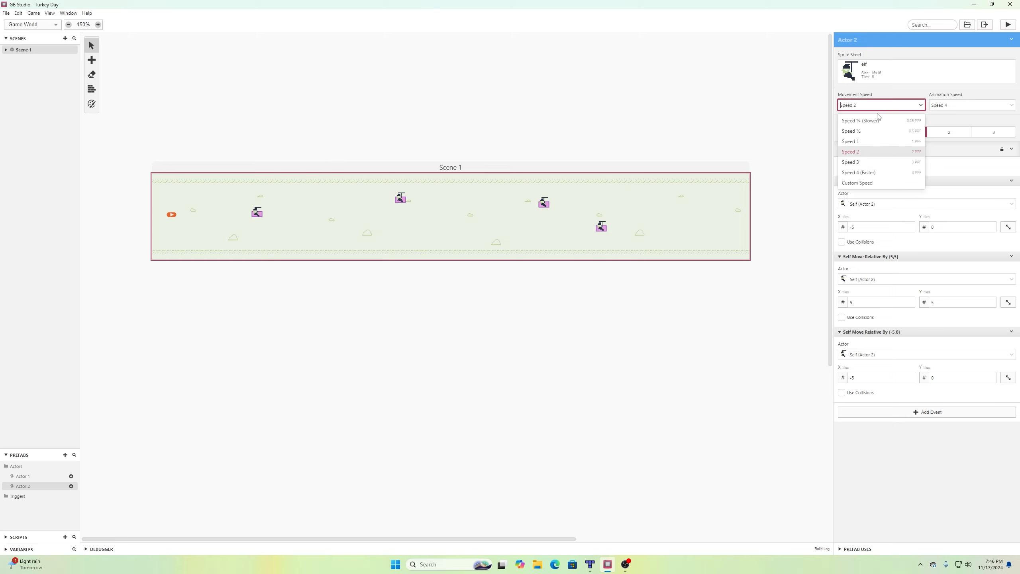
pyautogui.click(877, 144)
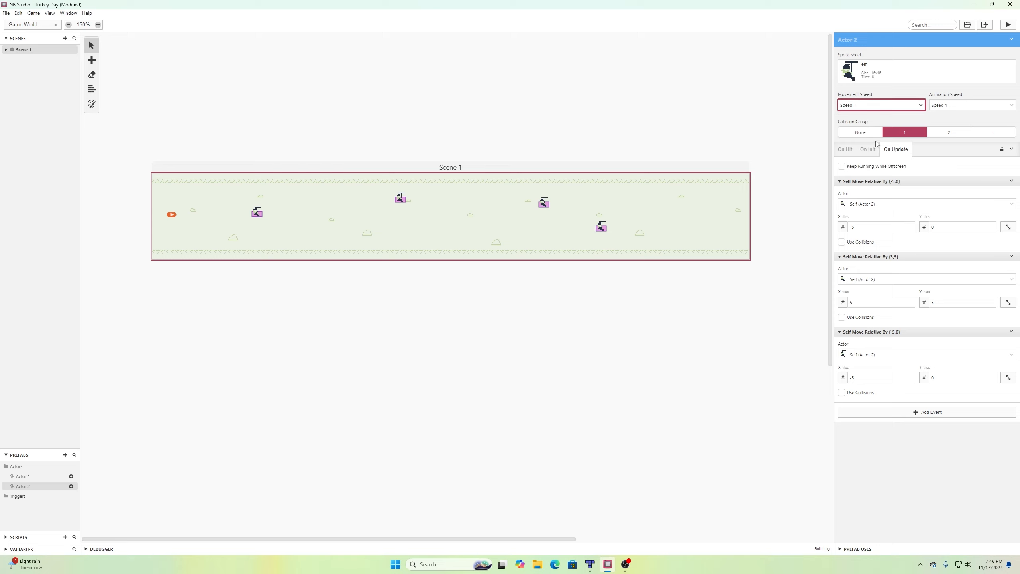
pyautogui.click(6, 13)
pyautogui.click(16, 52)
# Run Turkey Day, fly the turkey up and down, then close the game window.
pyautogui.click(1012, 25)
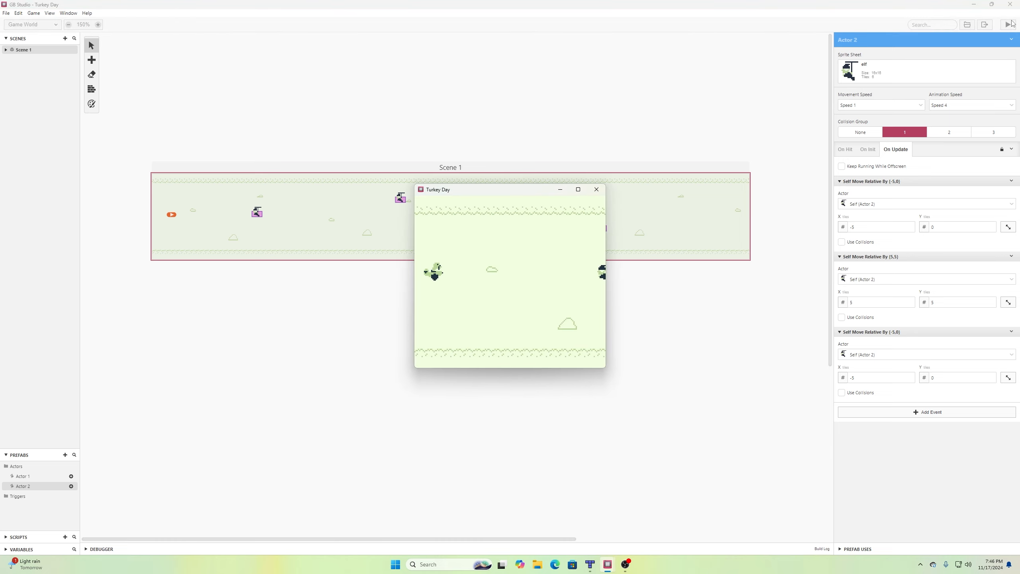
pyautogui.press('Up')
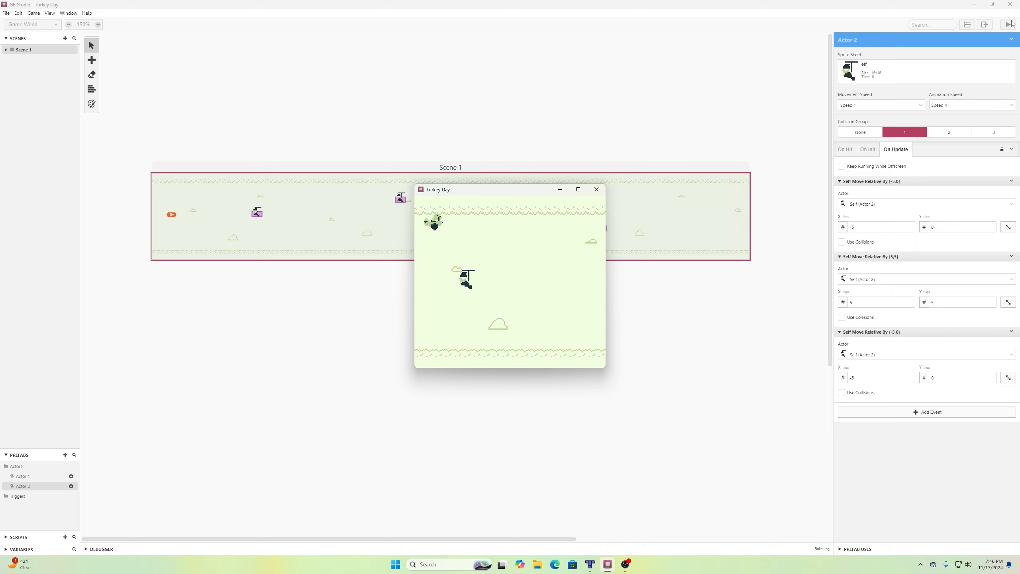
pyautogui.press('Down')
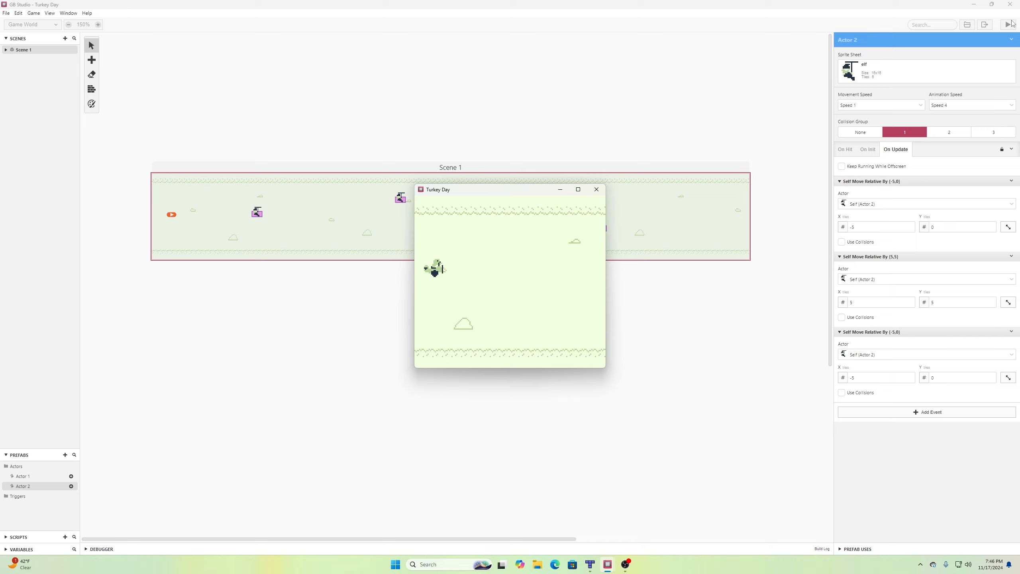
pyautogui.press('Up')
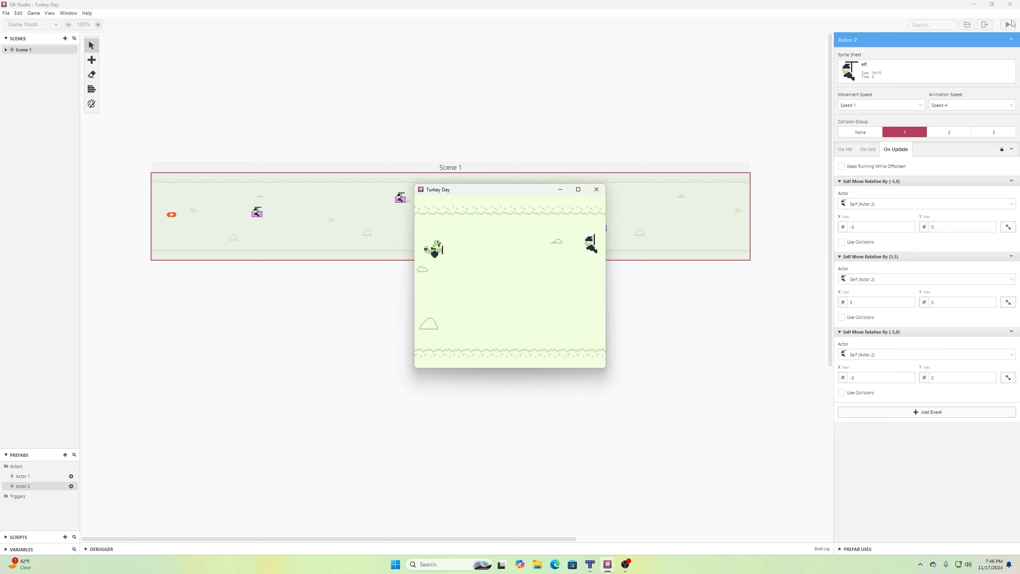
pyautogui.press('Up')
pyautogui.press('Up')
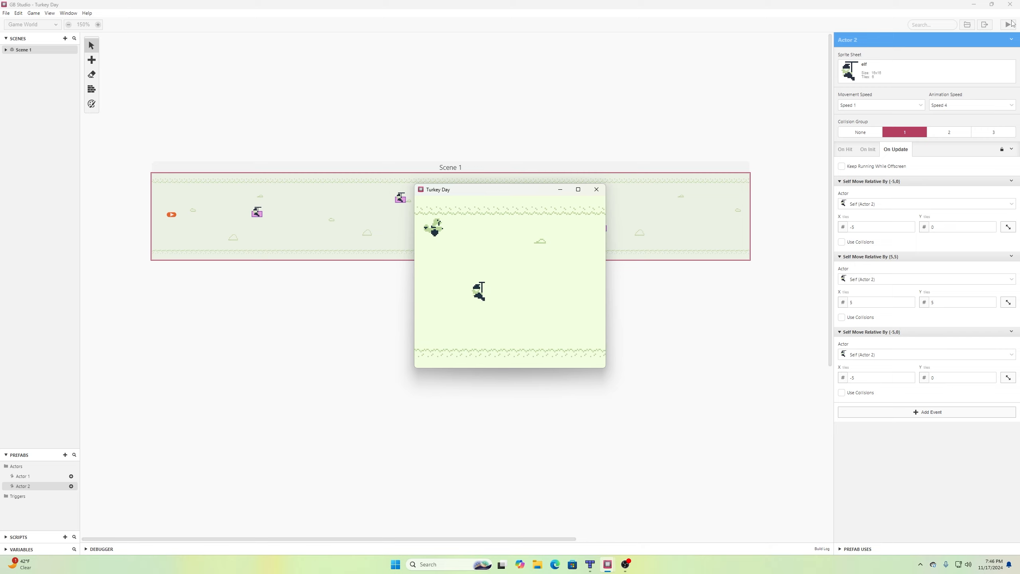
pyautogui.press('Down')
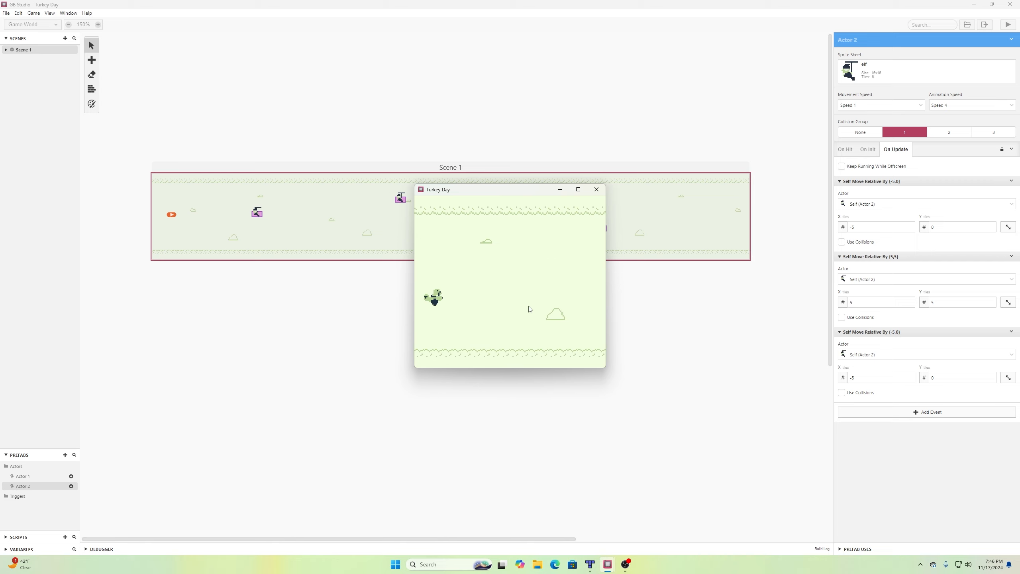
pyautogui.click(596, 189)
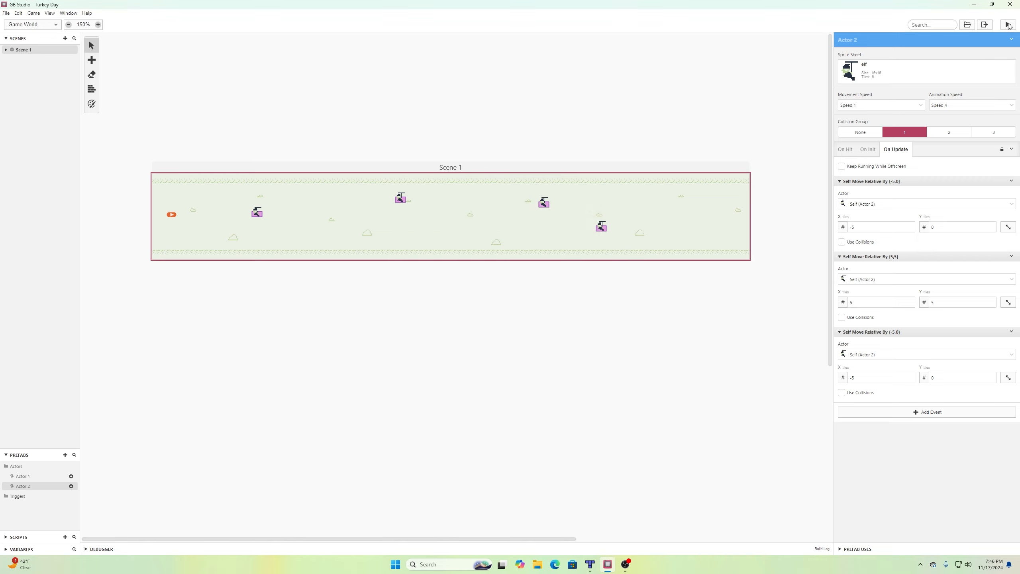
# Run the game again, dodge the elves with the turkey, and close it.
pyautogui.click(1008, 25)
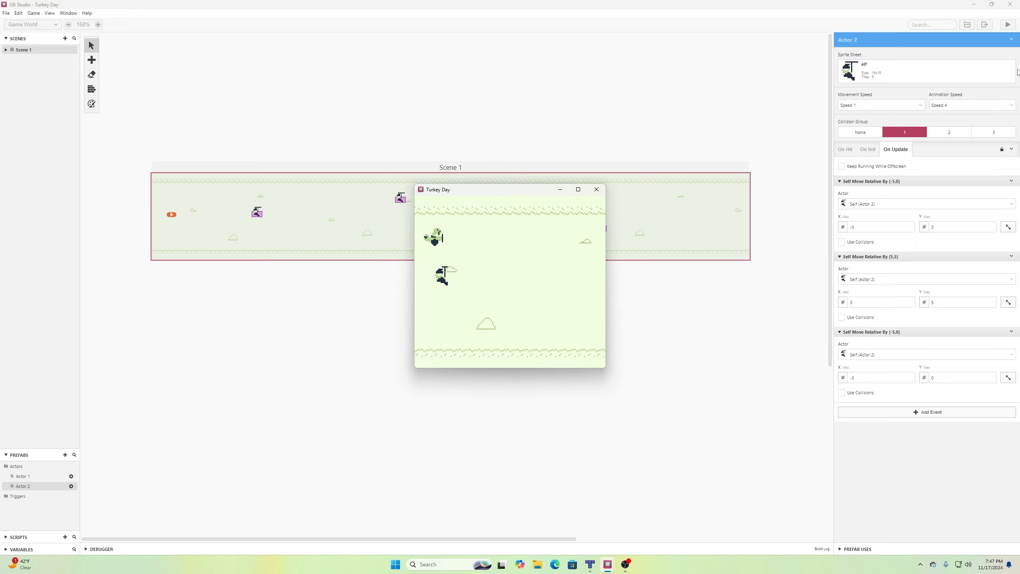
pyautogui.press('Down')
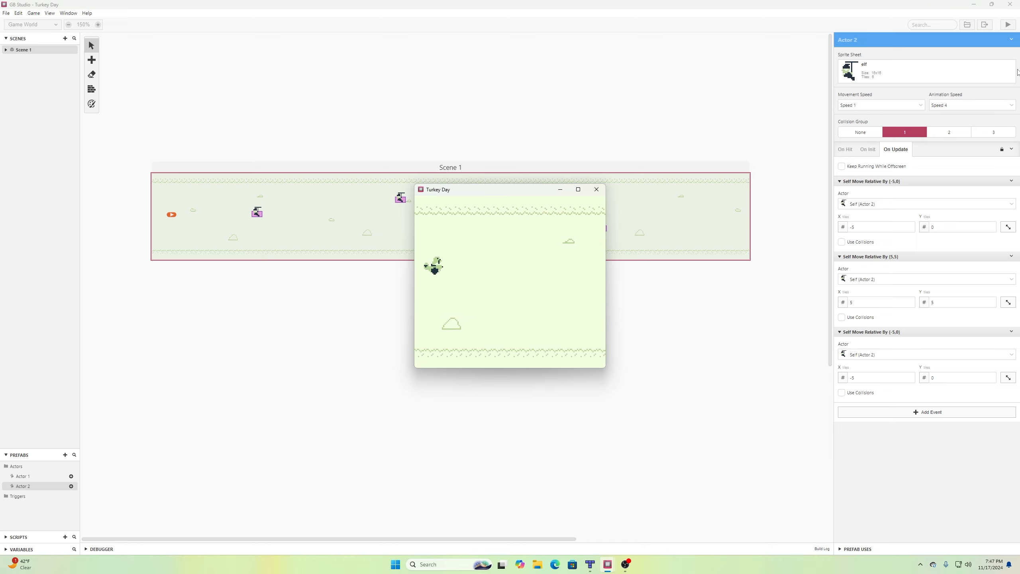
pyautogui.press('Up')
pyautogui.press('Down')
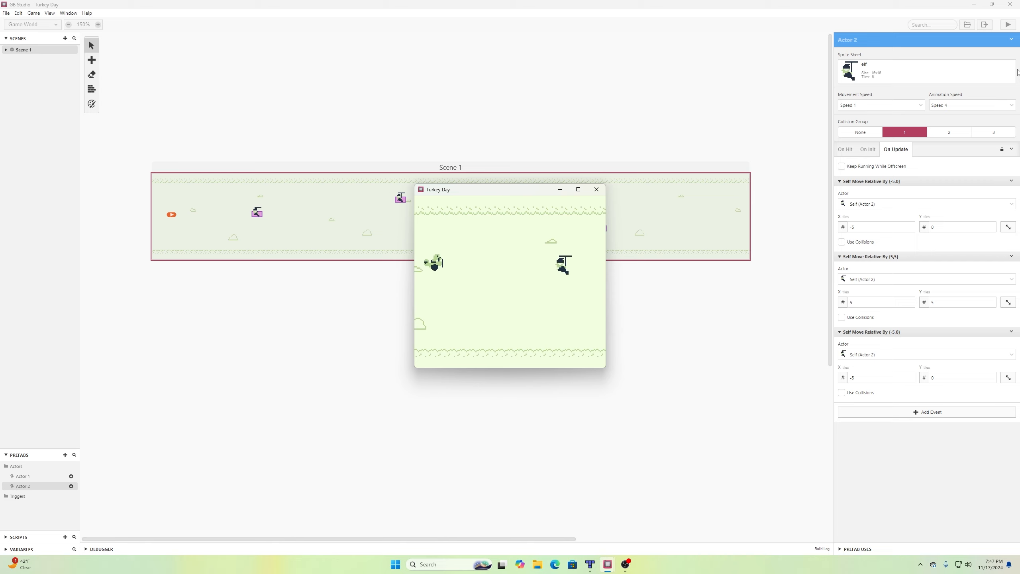
pyautogui.press('Up')
pyautogui.press('Up')
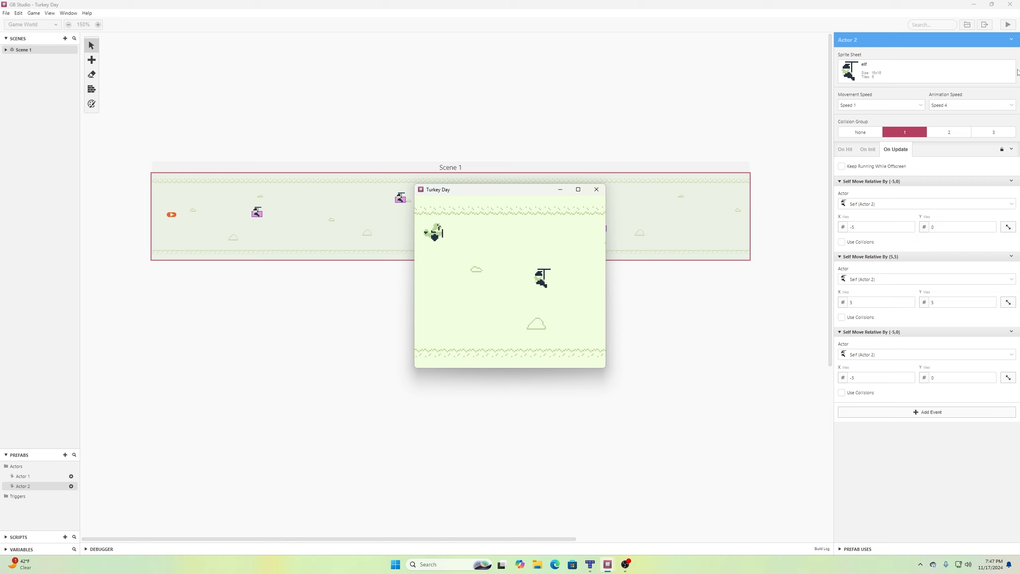
pyautogui.click(596, 189)
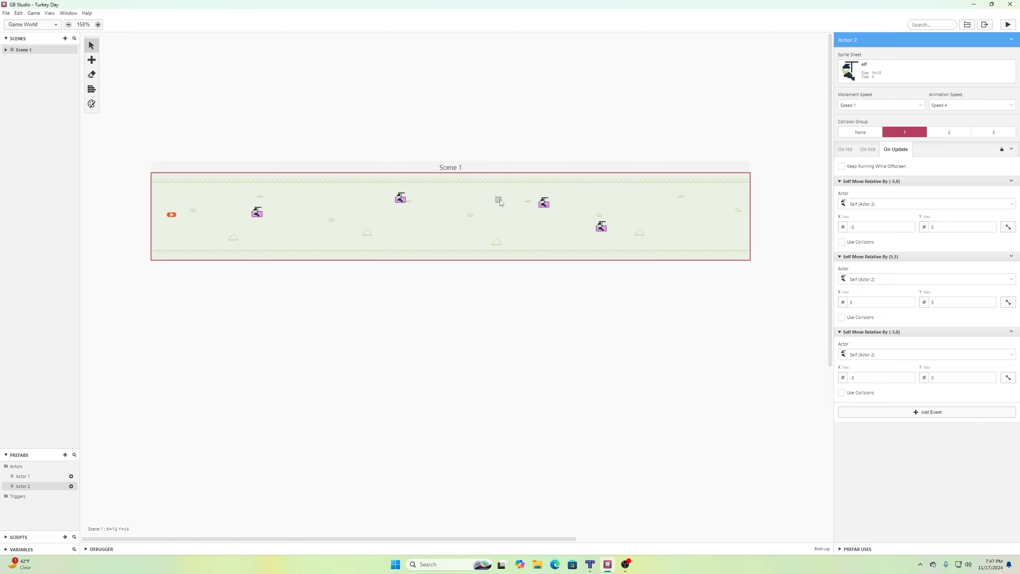
# Drag Actor 2 left to X 77 and Actor 3 a few tiles left in Scene 1.
pyautogui.click(543, 207)
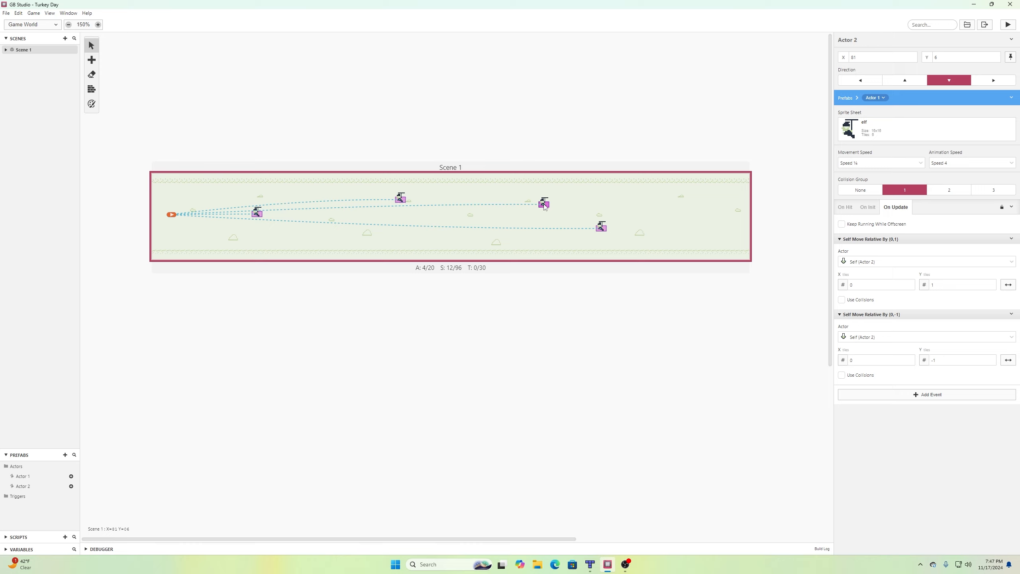
pyautogui.moveTo(545, 206); pyautogui.dragTo(525, 206)
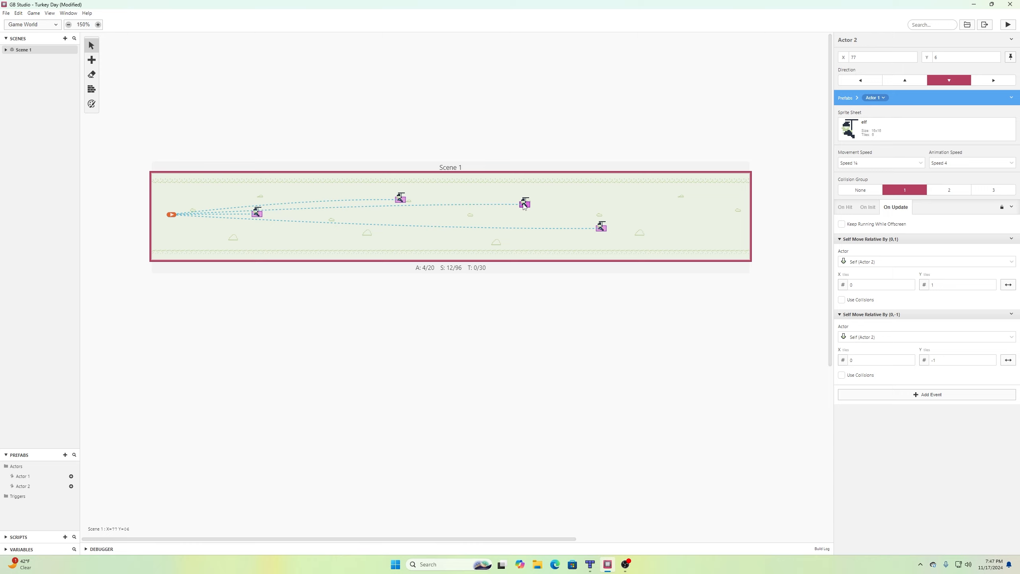
pyautogui.moveTo(601, 226); pyautogui.dragTo(571, 230)
pyautogui.click(594, 224)
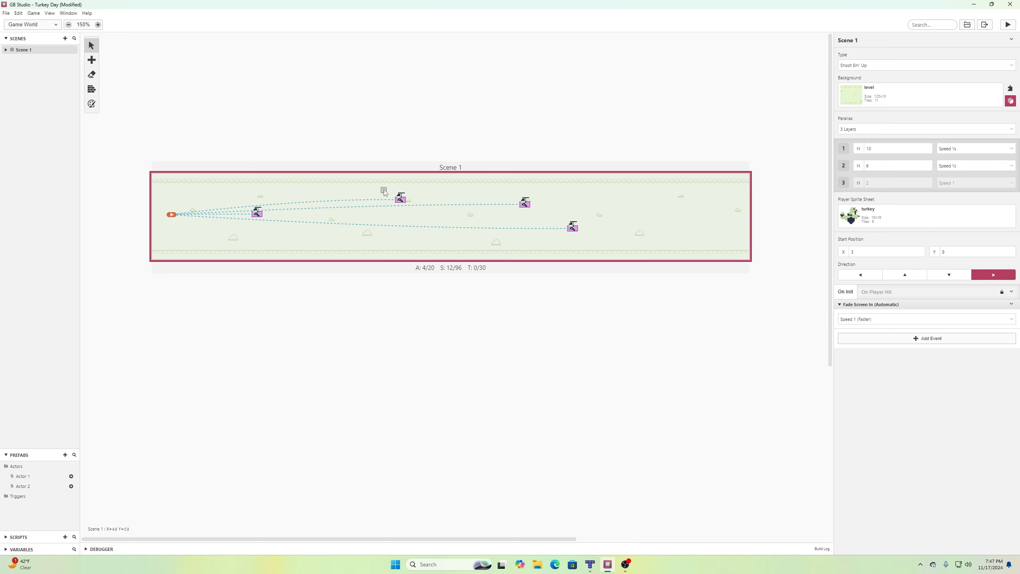
pyautogui.click(400, 201)
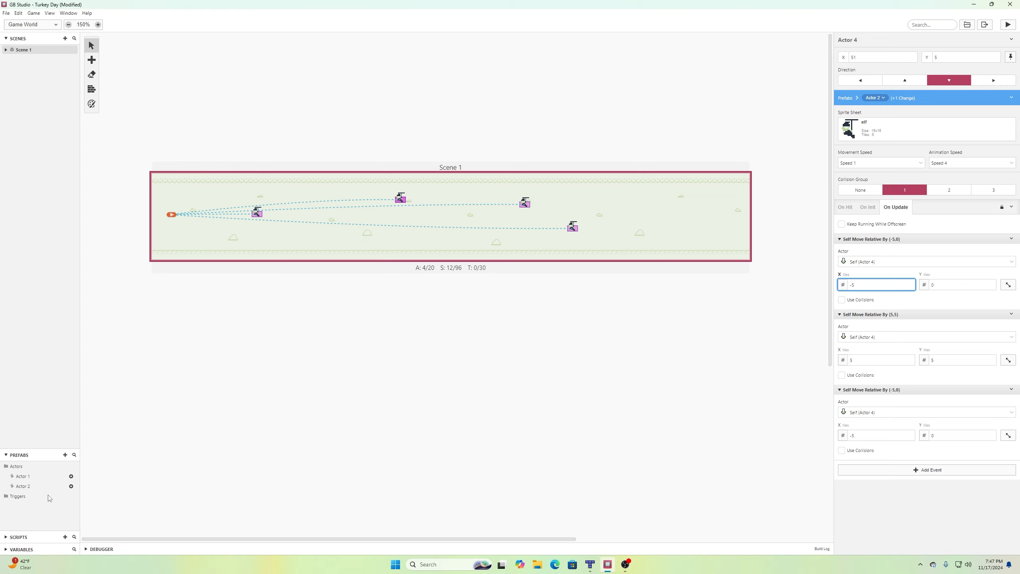
# Add a new actor prefab, Actor 3, with the elf sprite in Collision Group 1.
pyautogui.rightClick(28, 485)
pyautogui.click(284, 330)
pyautogui.click(65, 455)
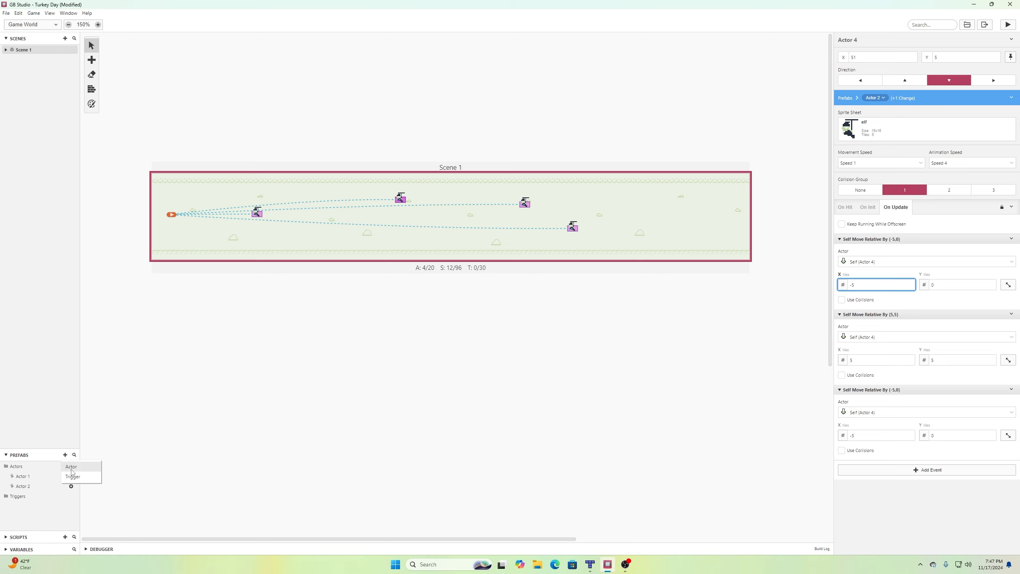
pyautogui.click(72, 467)
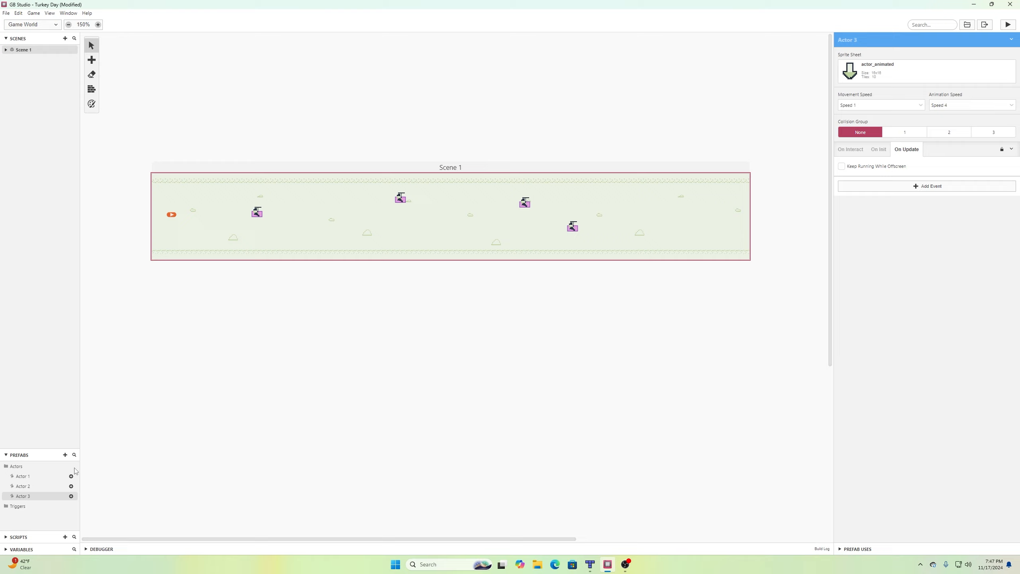
pyautogui.click(874, 74)
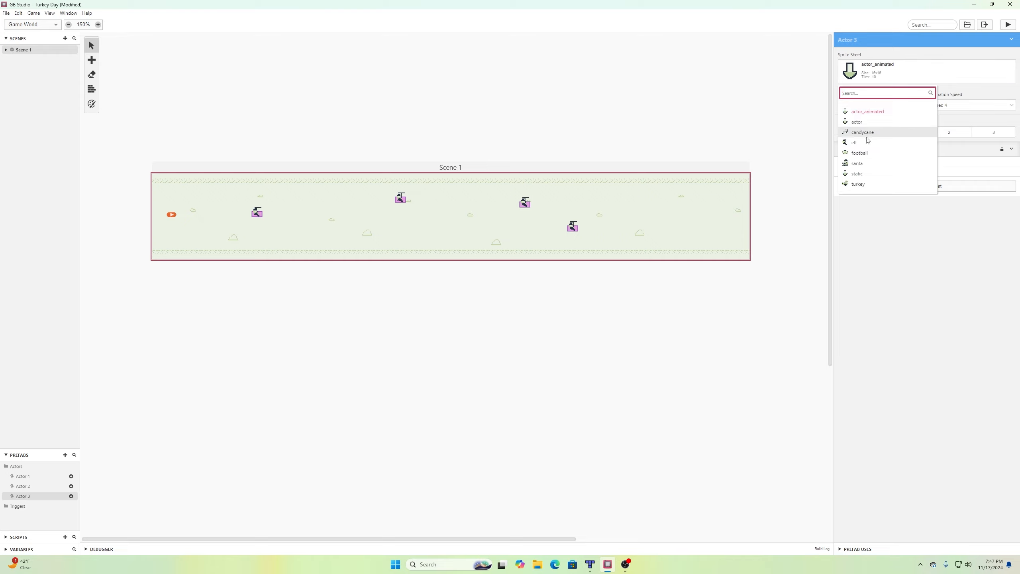
pyautogui.click(866, 145)
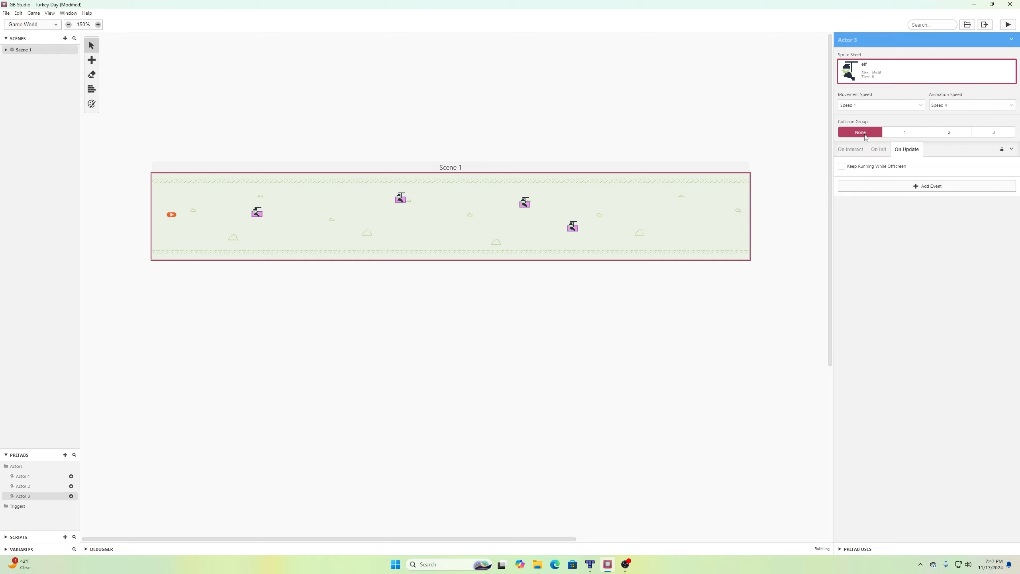
pyautogui.click(900, 131)
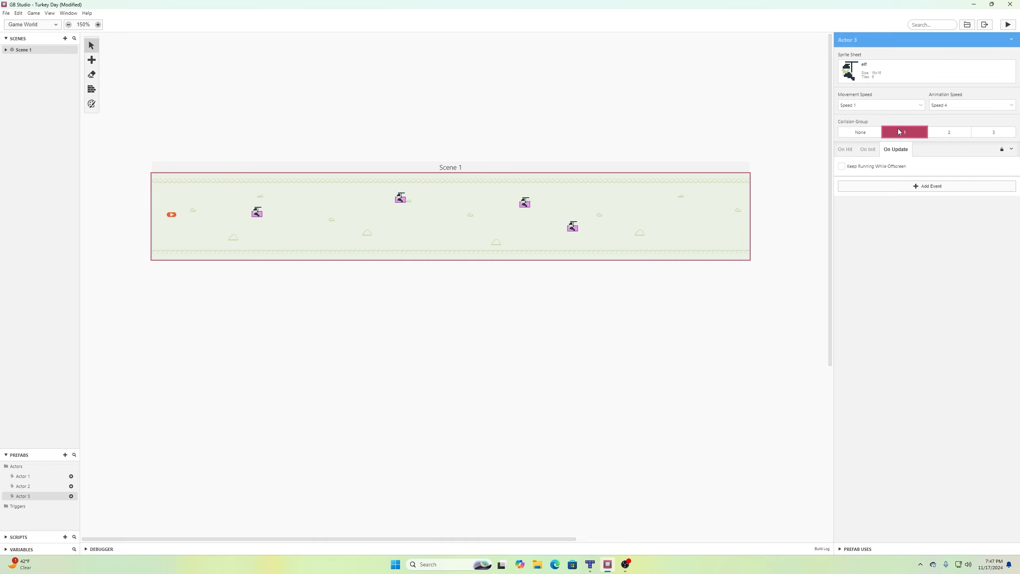
# Copy the On Hit script from the Actor 2 prefab.
pyautogui.click(31, 486)
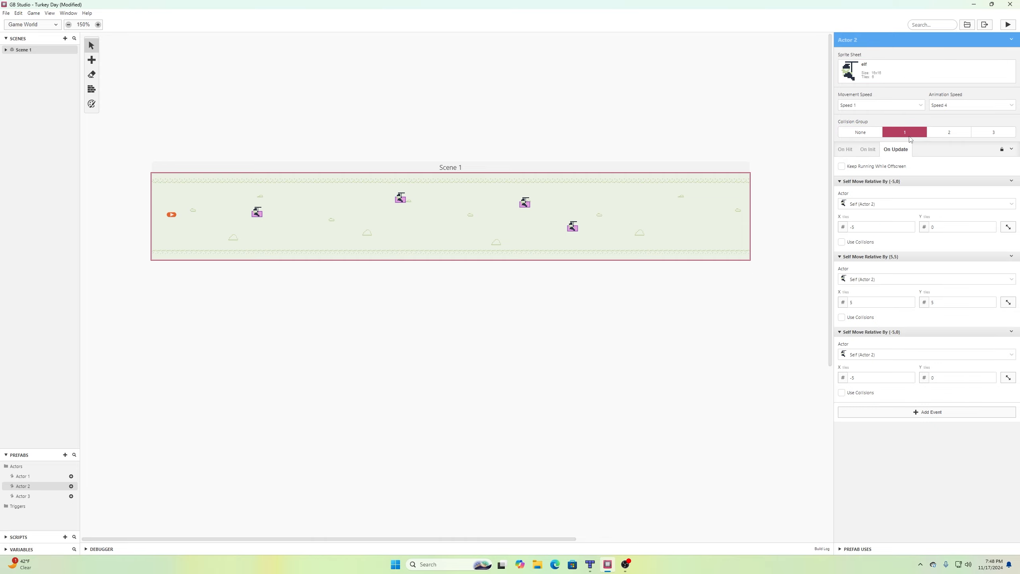
pyautogui.click(845, 150)
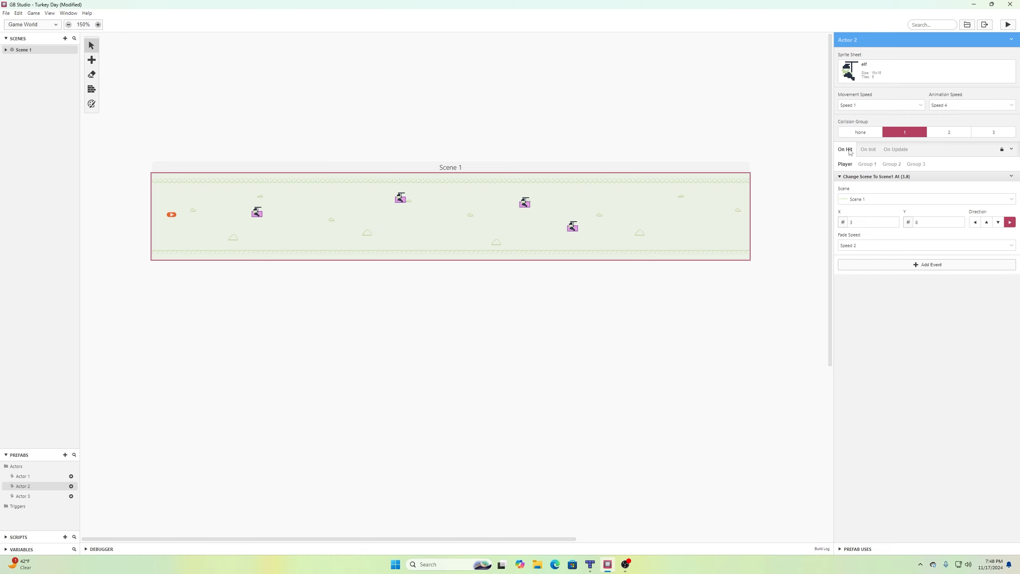
pyautogui.click(1011, 149)
pyautogui.click(990, 161)
# Replace Actor 3's On Hit script with the copied Change Scene to Scene 1 at (3,8).
pyautogui.click(24, 496)
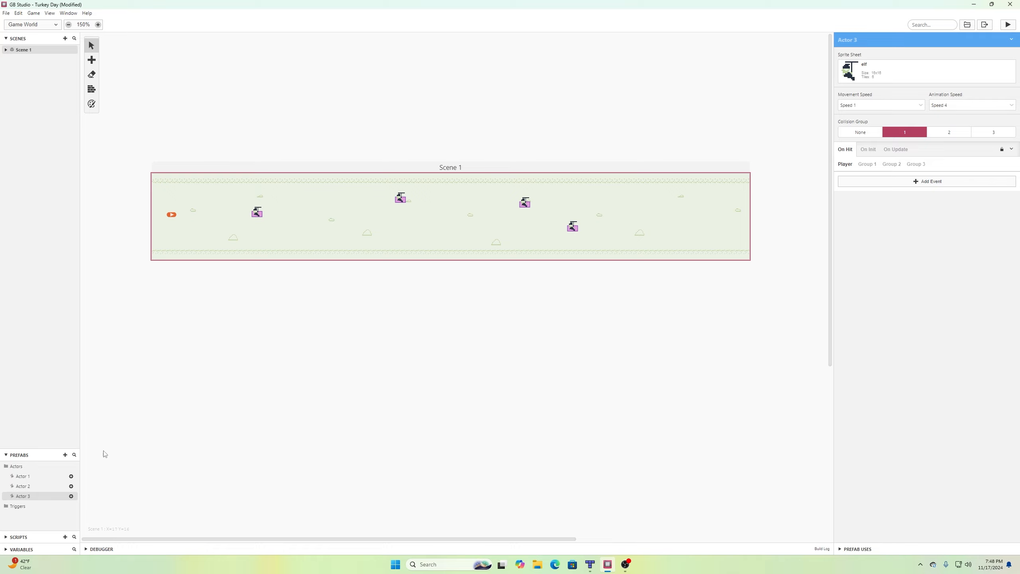
pyautogui.moveTo(29, 489); pyautogui.dragTo(319, 217)
pyautogui.moveTo(454, 221); pyautogui.dragTo(400, 202)
pyautogui.moveTo(401, 202); pyautogui.dragTo(259, 217)
pyautogui.moveTo(389, 214); pyautogui.dragTo(260, 221)
pyautogui.click(1011, 149)
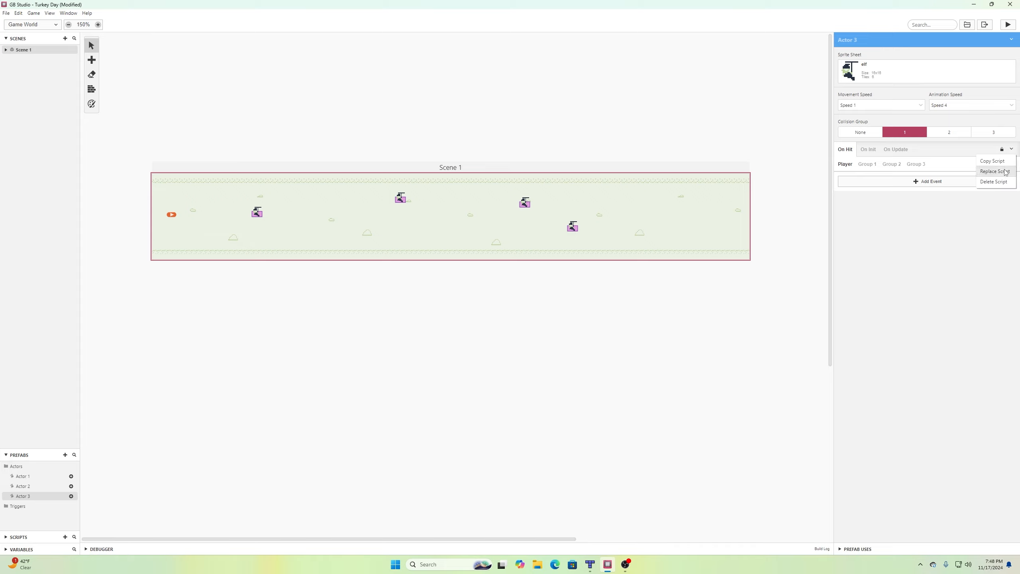
pyautogui.click(995, 171)
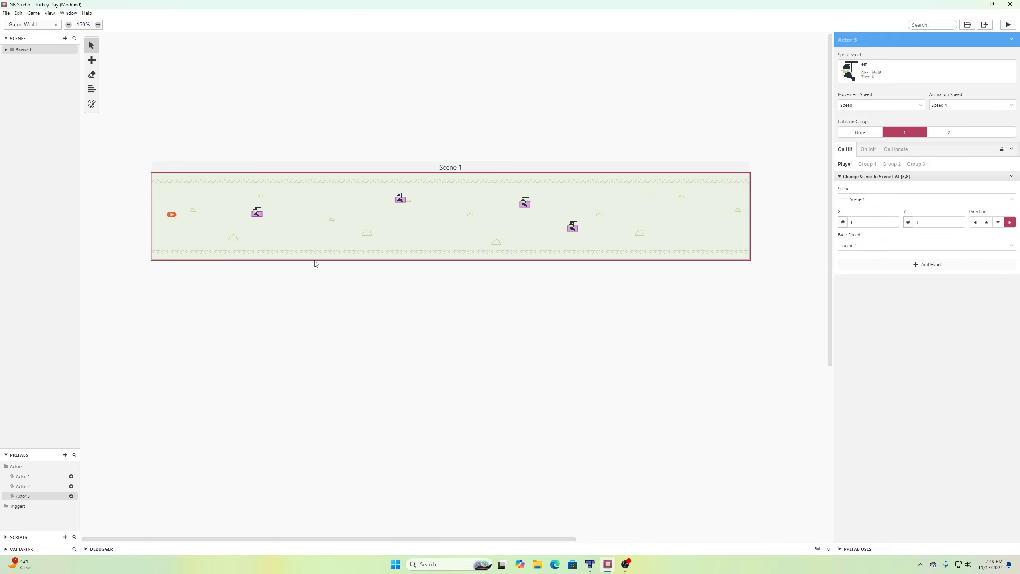
# Copy Actor 2's three On Update moves and replace Actor 3's On Update script with them.
pyautogui.click(23, 486)
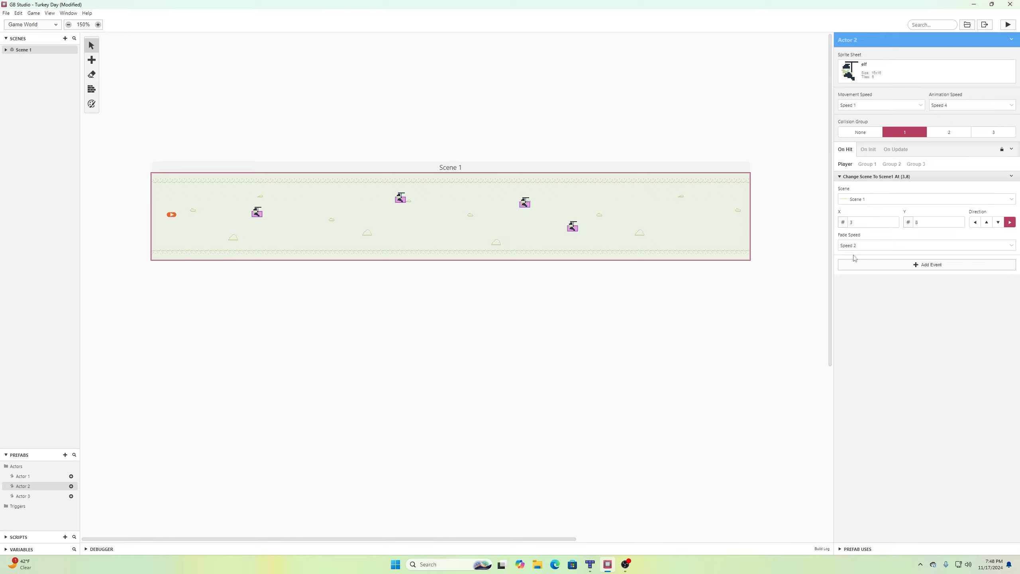
pyautogui.click(894, 150)
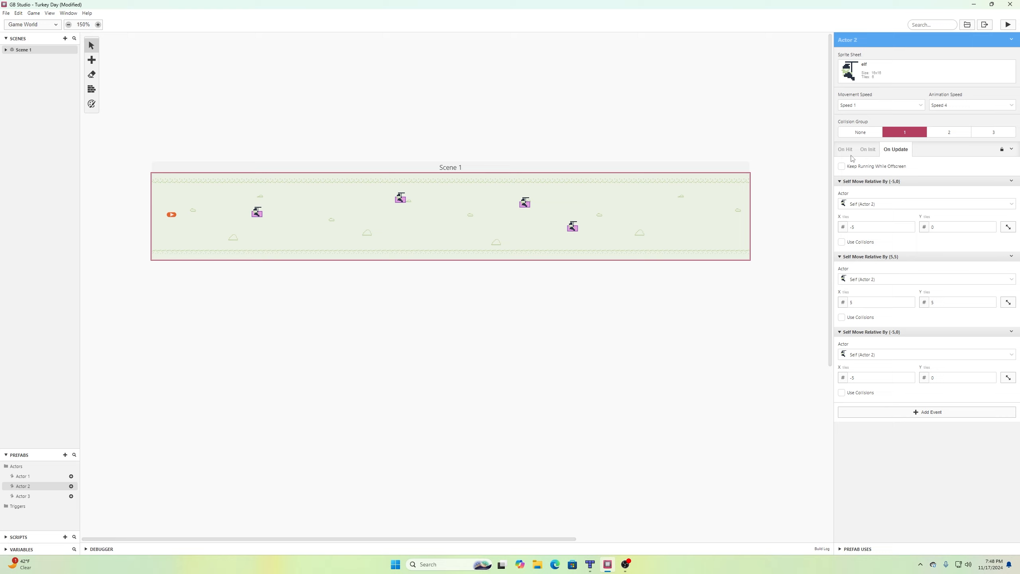
pyautogui.click(1011, 149)
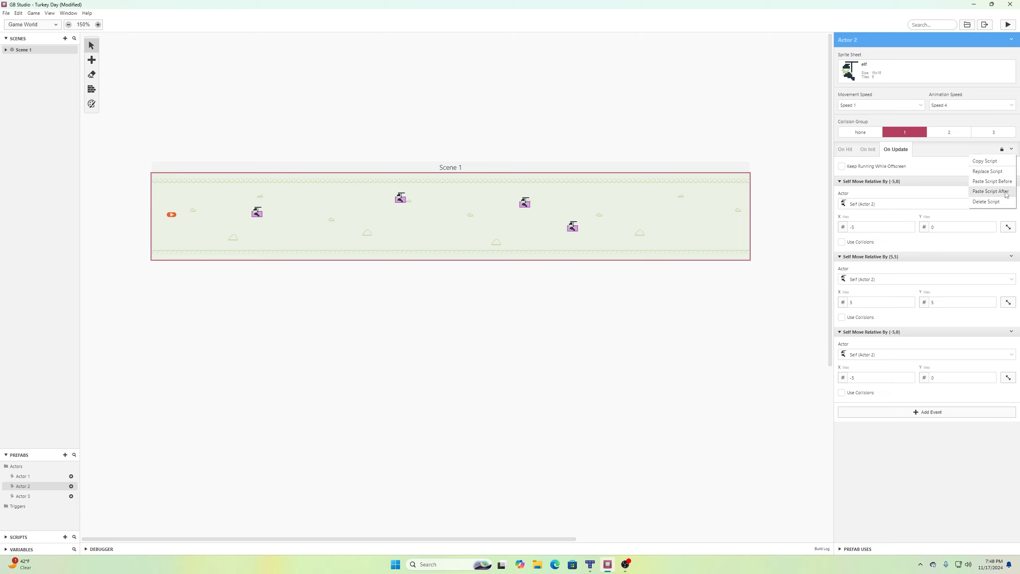
pyautogui.click(985, 160)
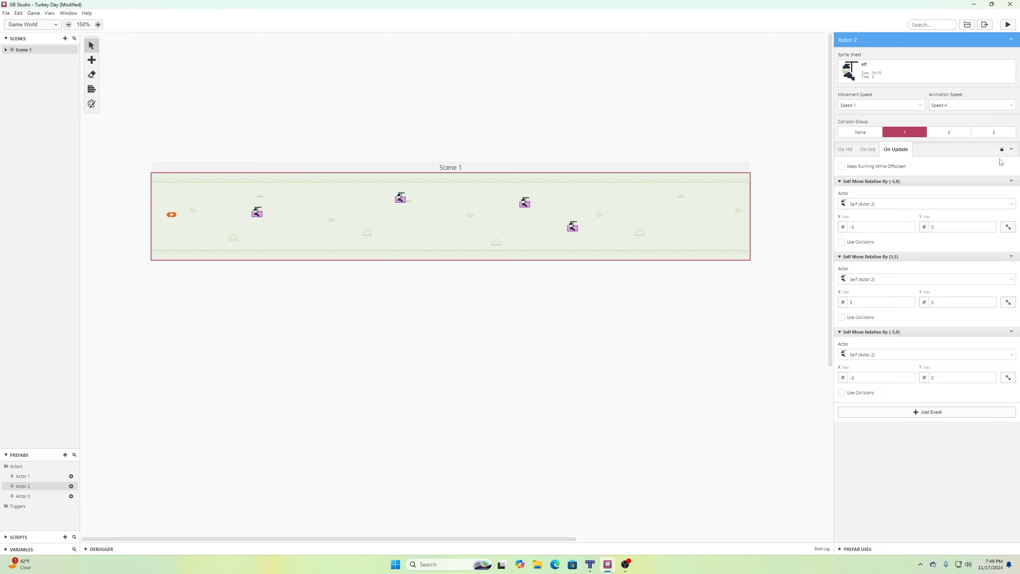
pyautogui.click(23, 496)
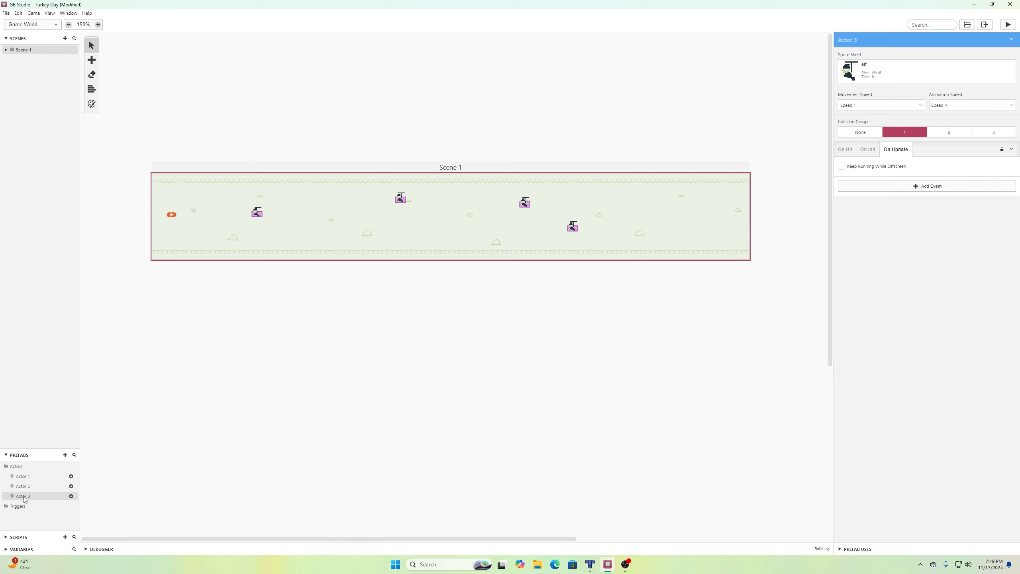
pyautogui.click(1012, 150)
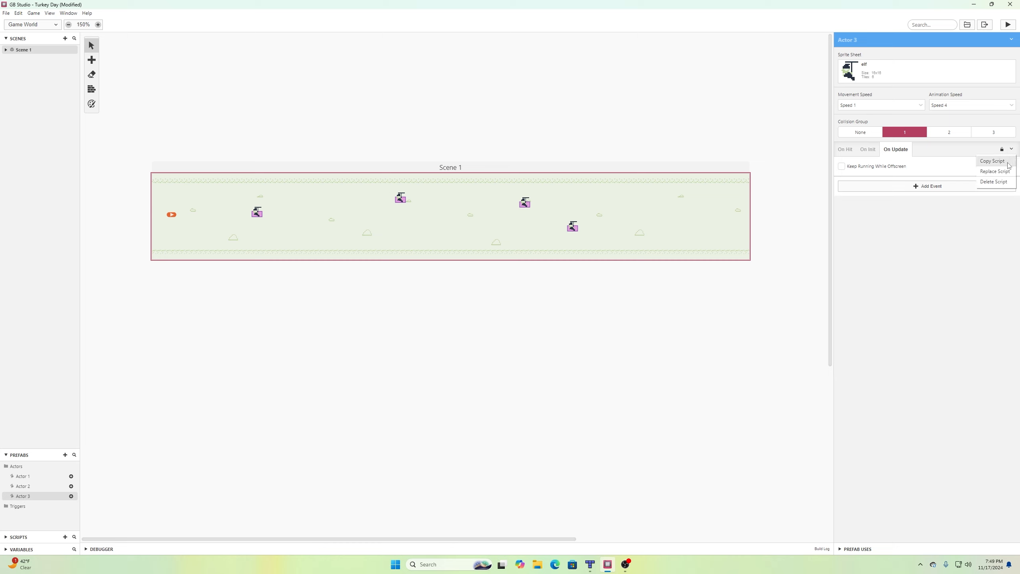
pyautogui.click(1003, 172)
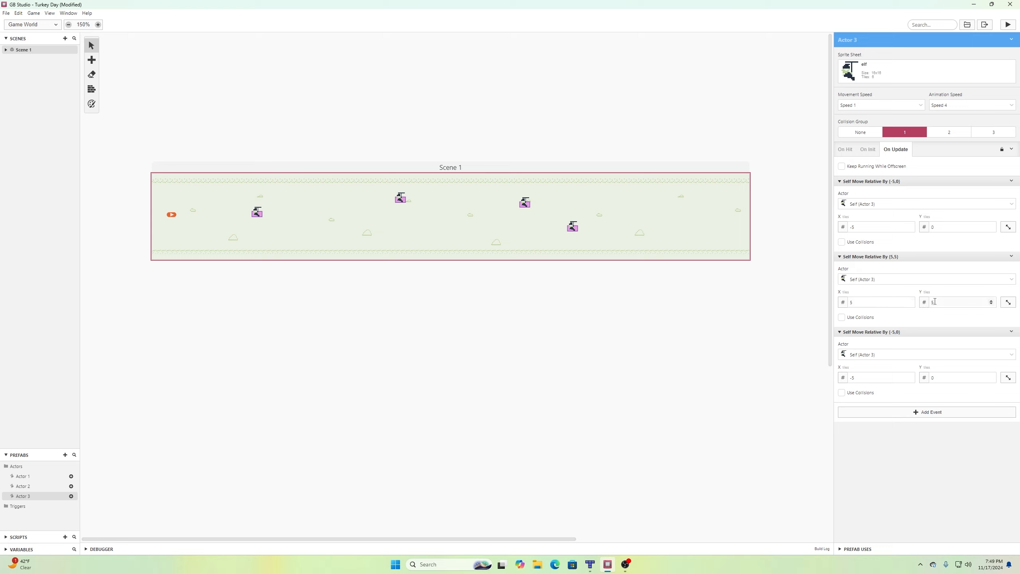
# Change Actor 3's second move to (5,-5) and save the project.
pyautogui.click(990, 304)
pyautogui.click(6, 13)
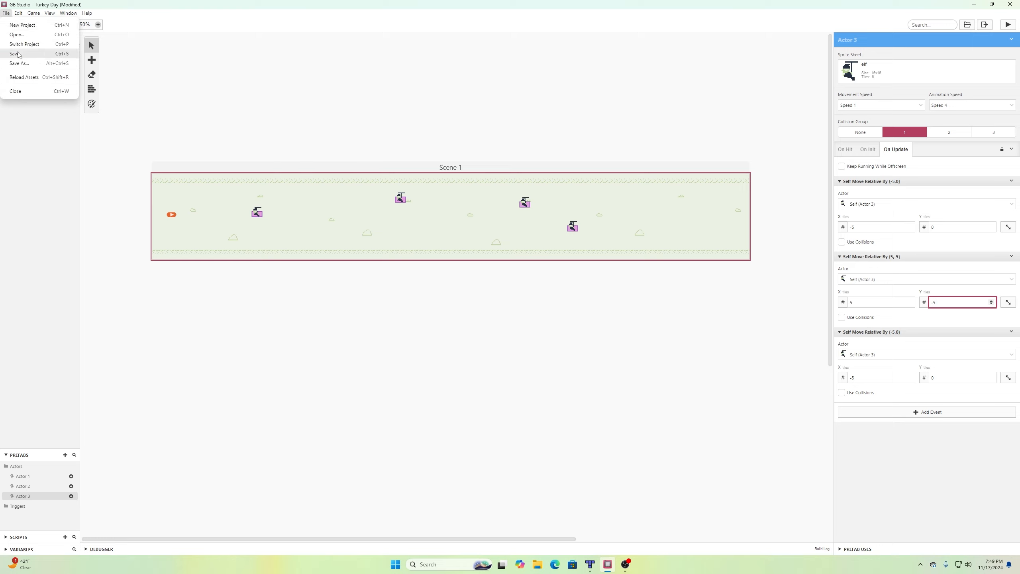
pyautogui.click(18, 52)
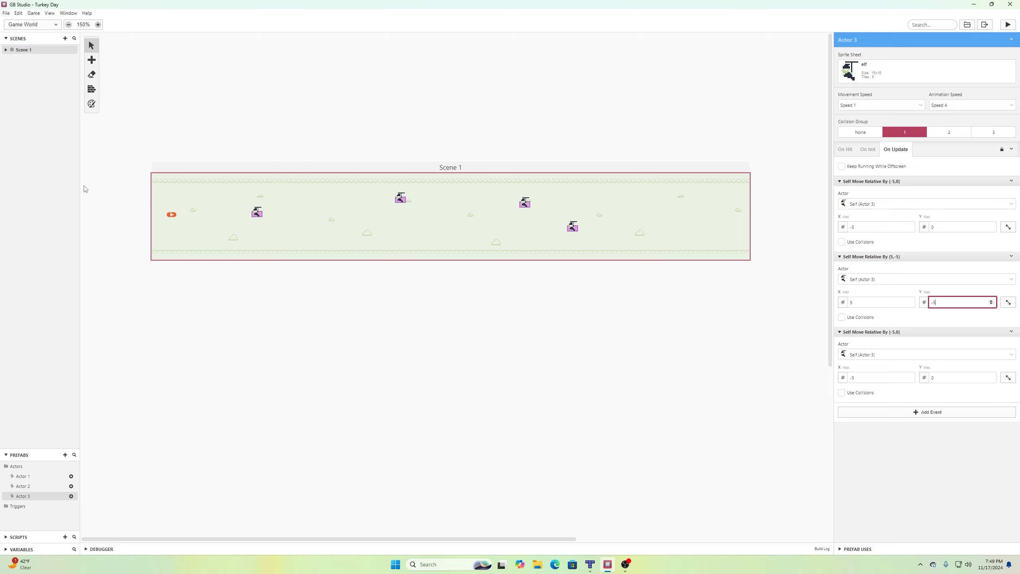
# Place an Actor 3 elf at (68,13) in Scene 1, save, and start the game.
pyautogui.click(71, 495)
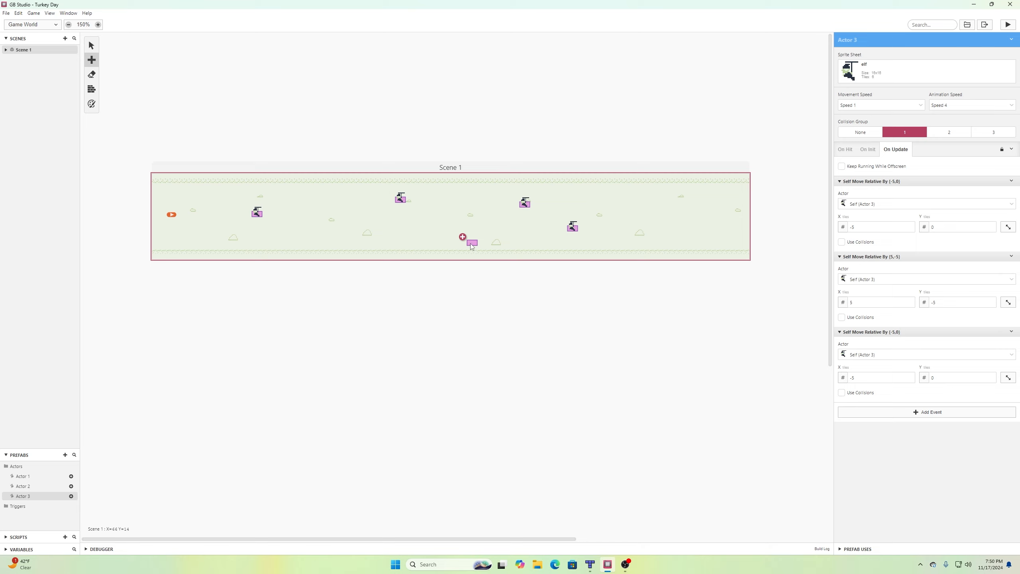
pyautogui.click(470, 243)
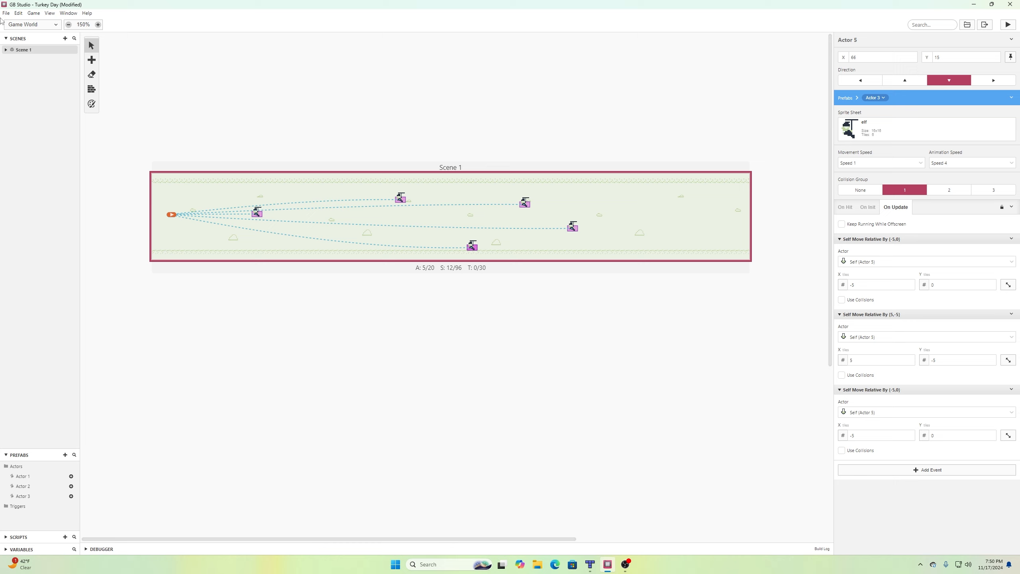
pyautogui.click(6, 13)
pyautogui.click(16, 49)
pyautogui.click(1004, 25)
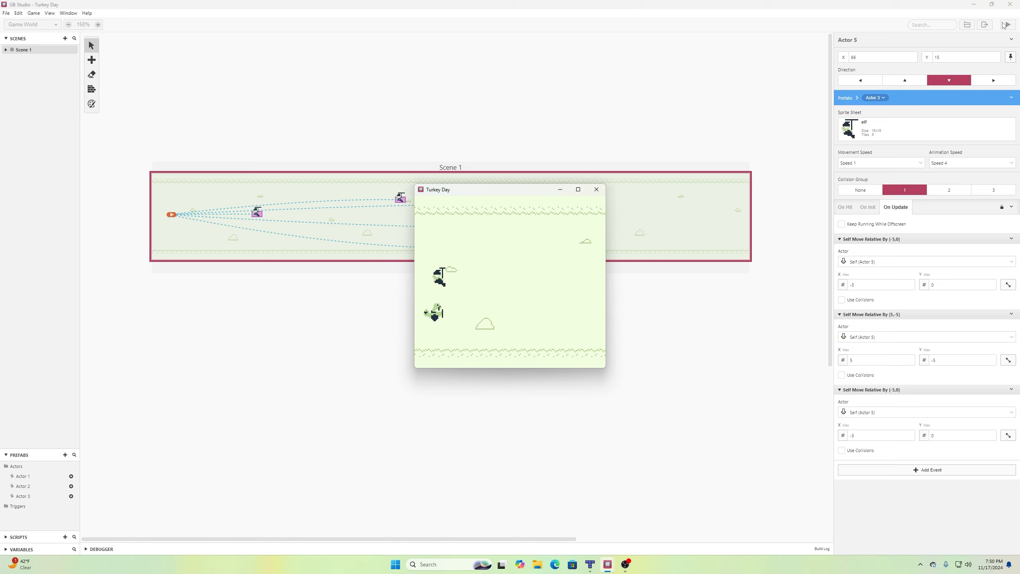
# Fly the turkey up and down to dodge the elves in the preview.
pyautogui.press('Up')
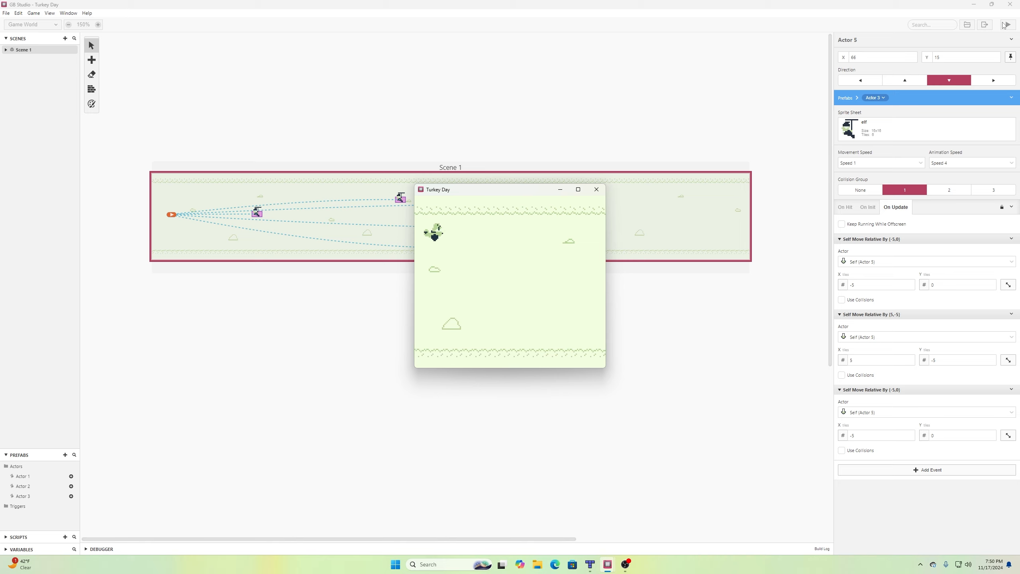
pyautogui.press('Down')
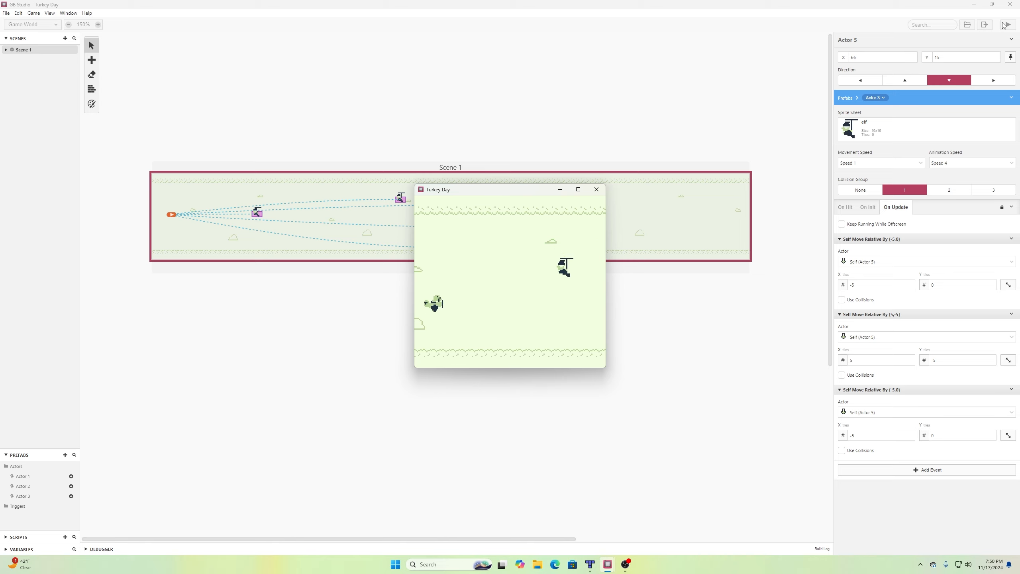
pyautogui.press('Up')
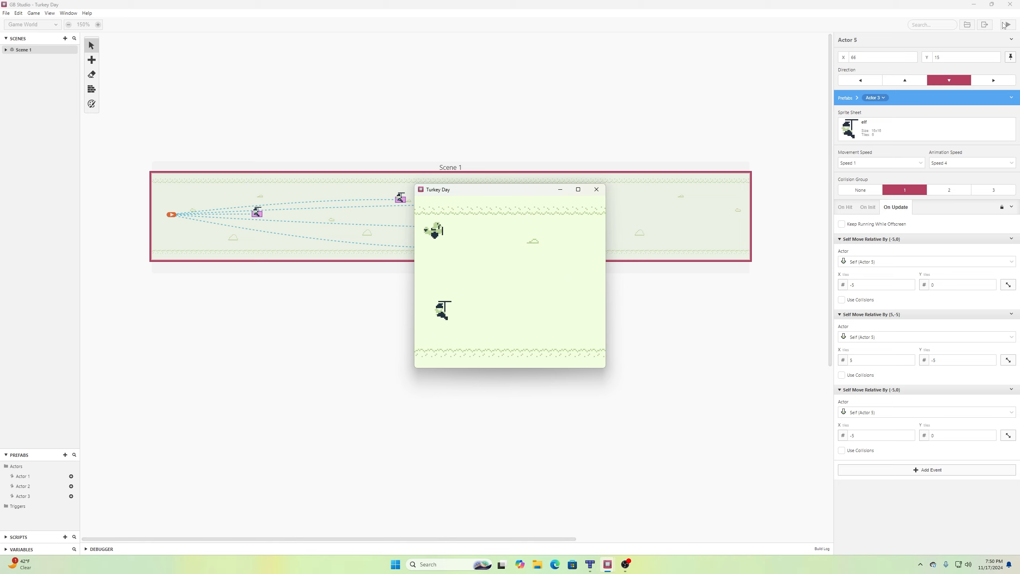
pyautogui.press('Down')
pyautogui.press('Up')
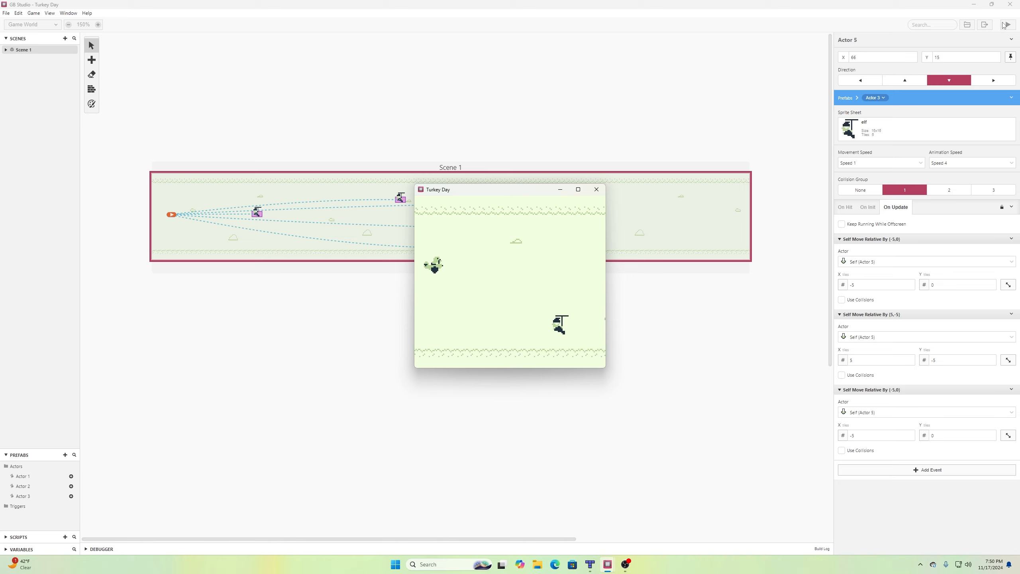
pyautogui.press('Down')
pyautogui.press('Down')
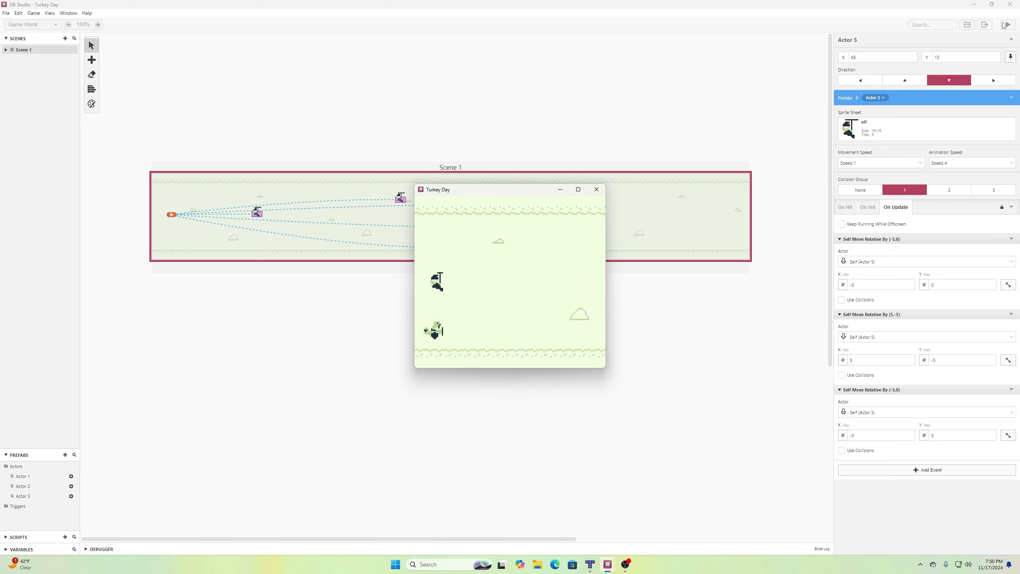
pyautogui.press('Up')
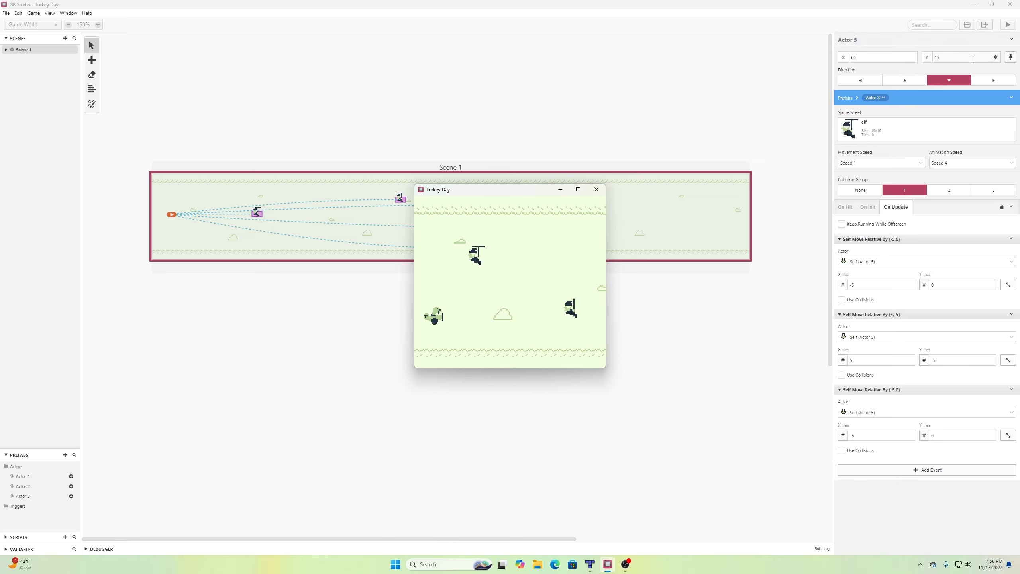
# Close the preview, run Turkey Day once more, and close it again.
pyautogui.click(601, 192)
pyautogui.click(1008, 25)
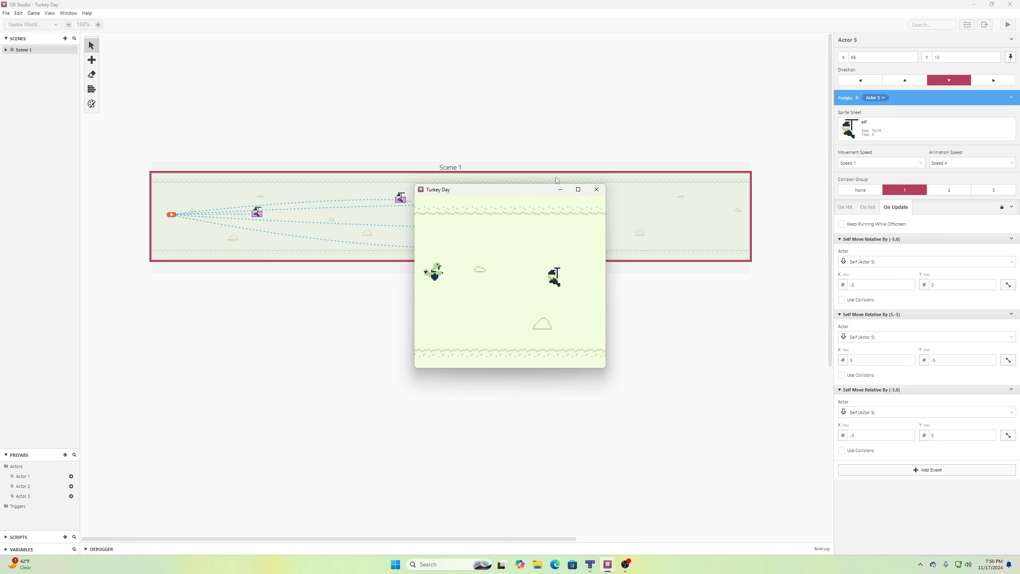
pyautogui.click(596, 189)
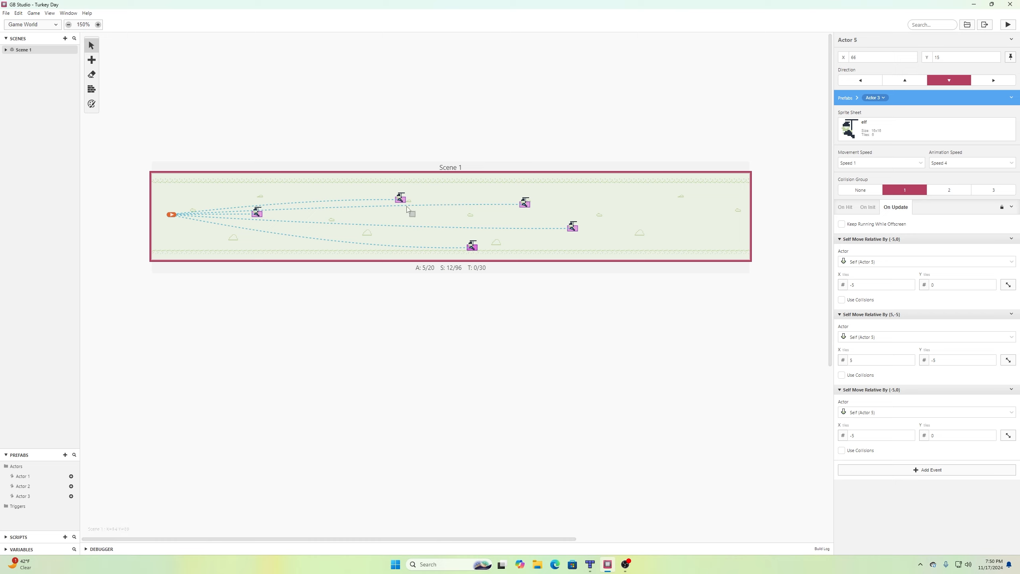
# Add an Actor 2 elf at the top right and an Actor 3 elf at the bottom right of Scene 1, then save.
pyautogui.click(70, 487)
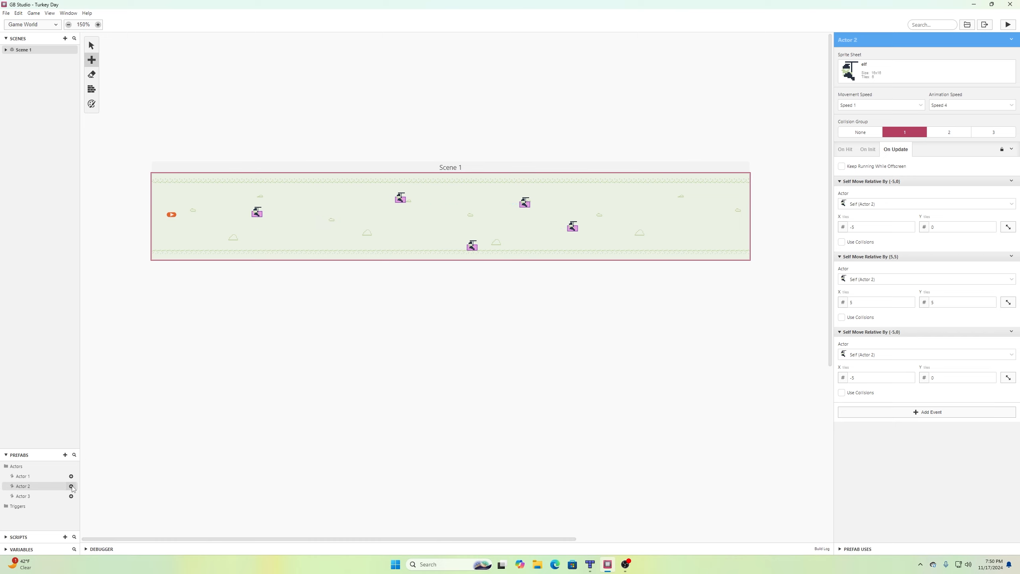
pyautogui.click(658, 190)
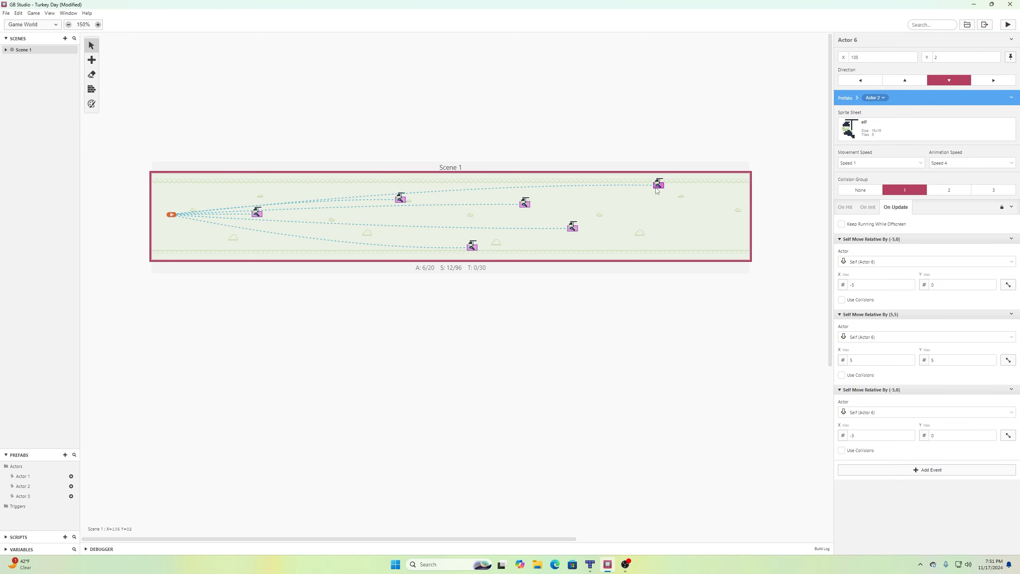
pyautogui.click(71, 496)
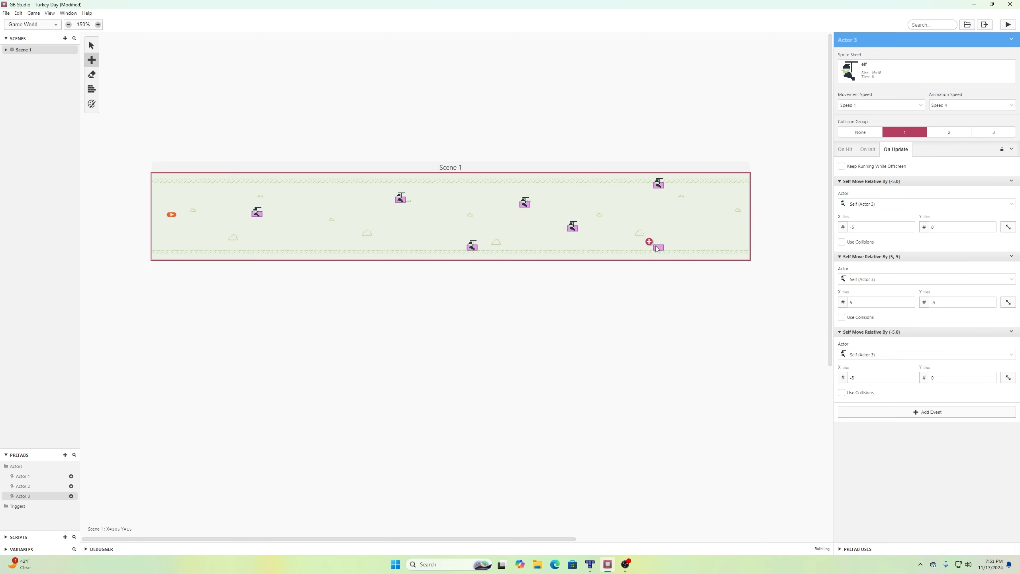
pyautogui.click(657, 248)
pyautogui.click(6, 14)
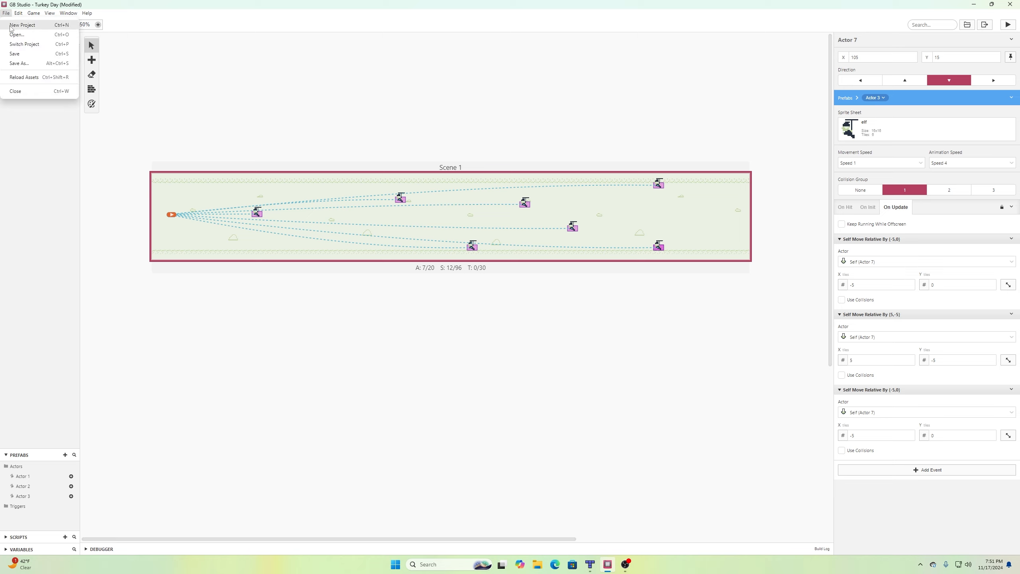
pyautogui.click(36, 53)
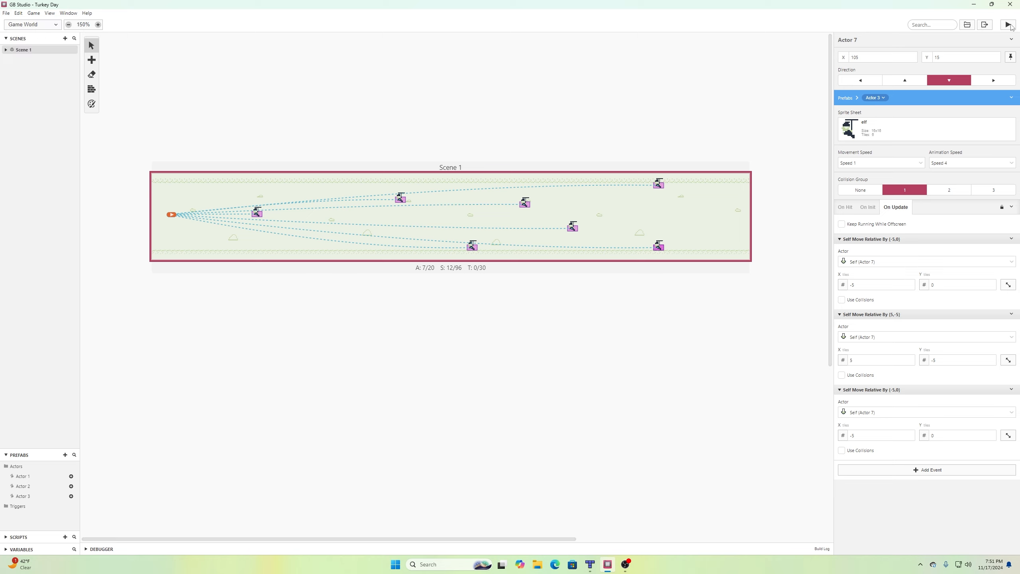
# Run Turkey Day and fly the turkey up and down past the newly placed elves.
pyautogui.click(1009, 25)
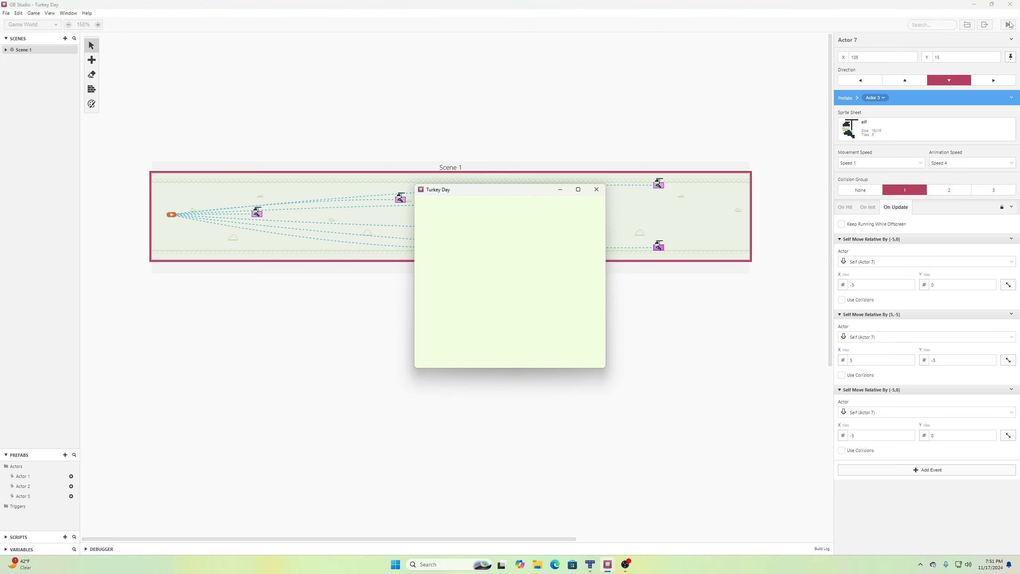
pyautogui.press('Up')
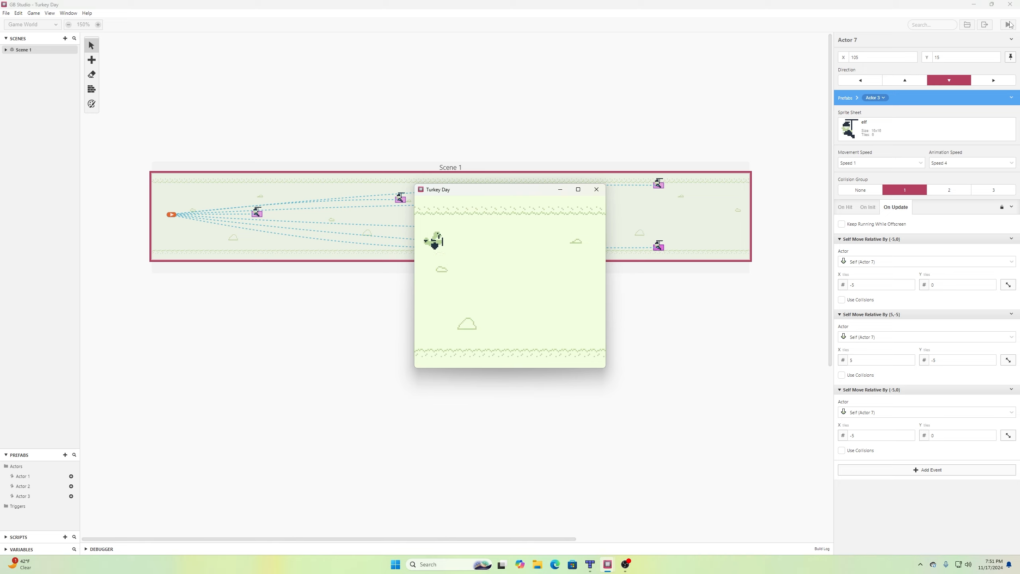
pyautogui.press('Down')
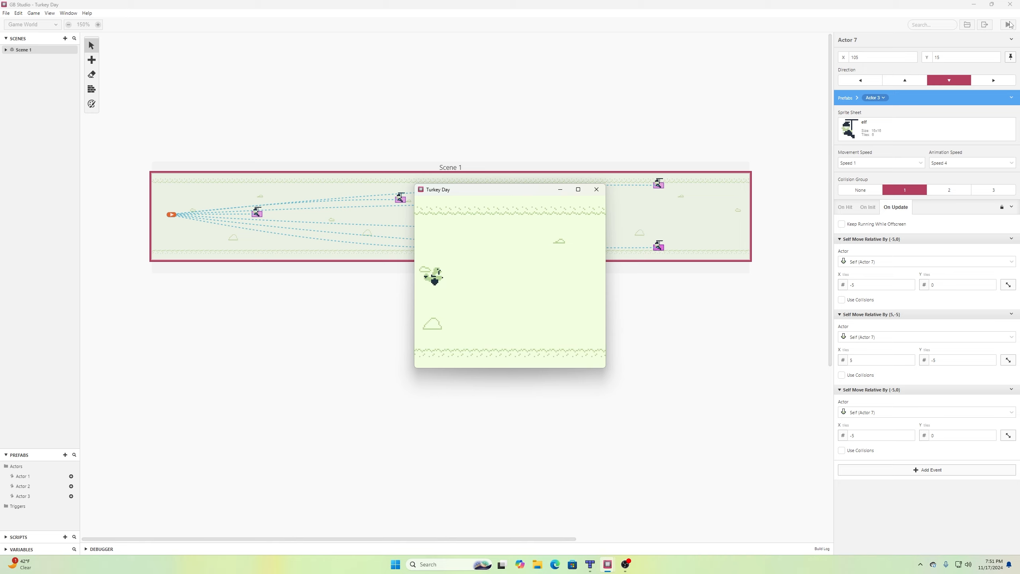
pyautogui.press('Up')
pyautogui.press('Up')
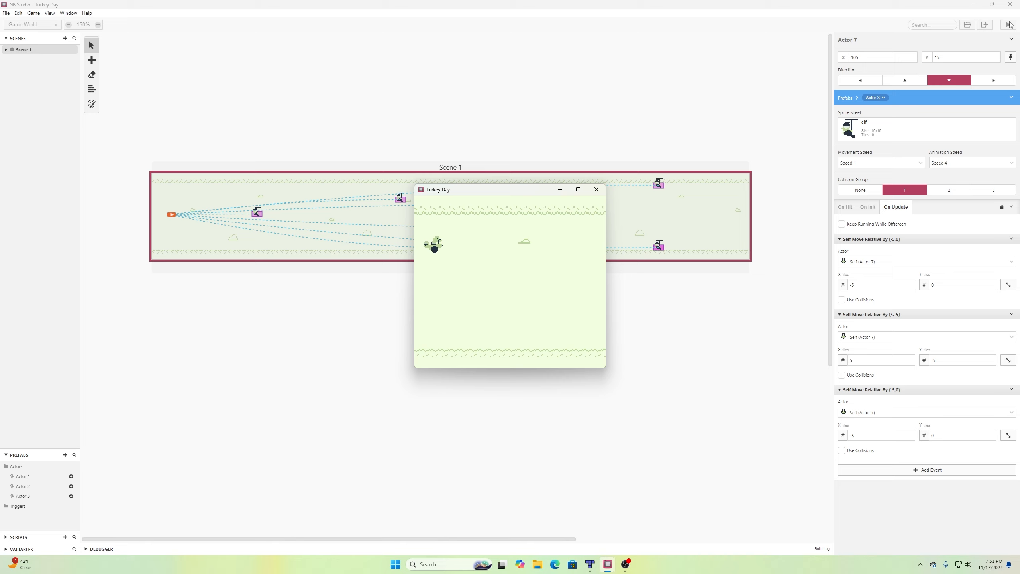
pyautogui.press('Down')
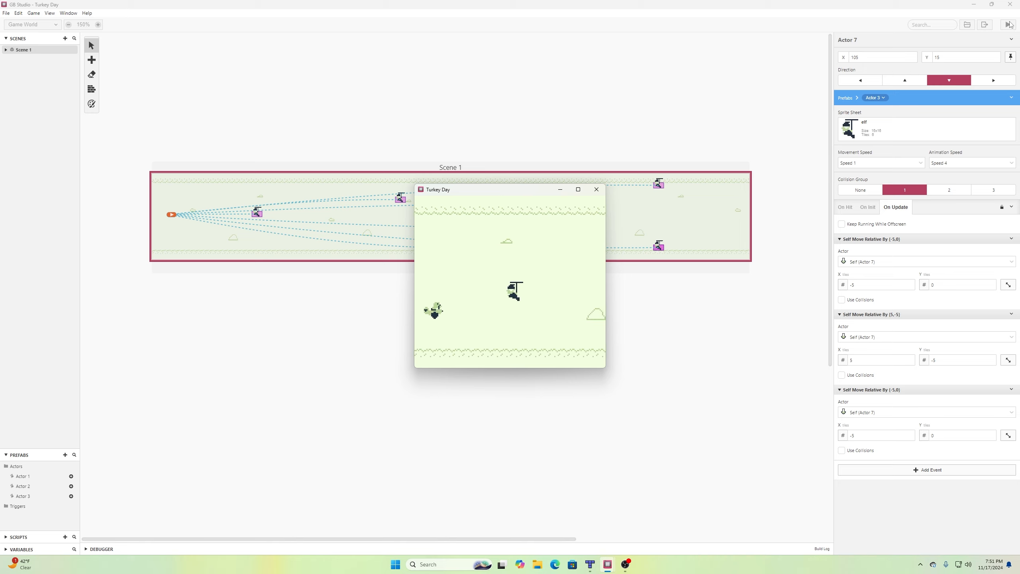
pyautogui.press('Down')
pyautogui.press('Up')
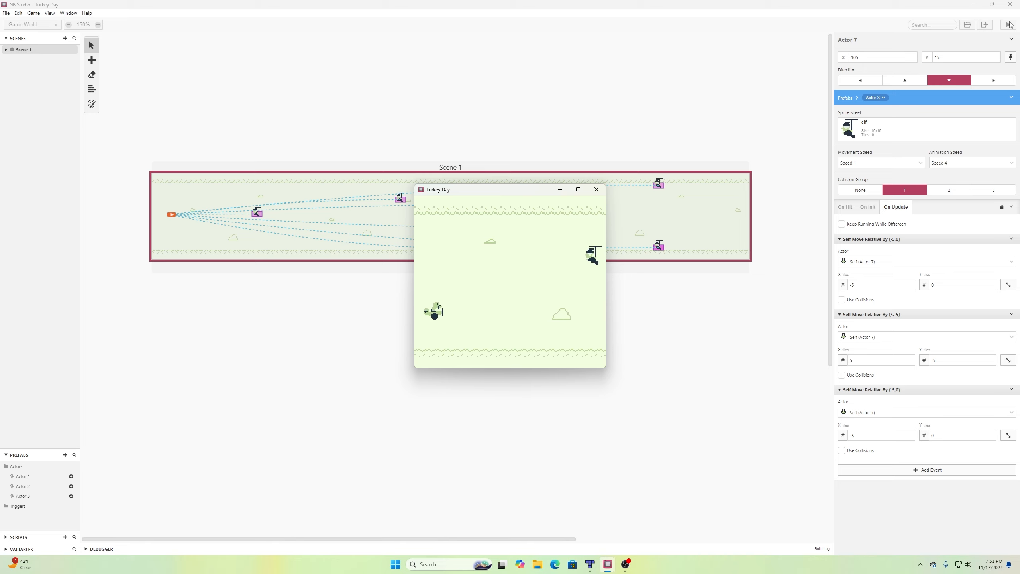
pyautogui.press('Up')
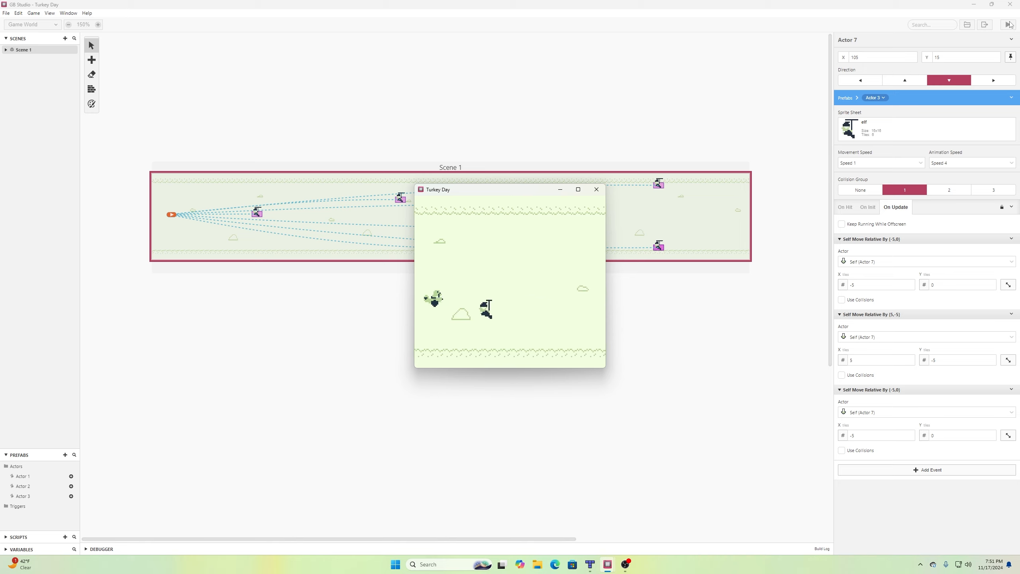
pyautogui.press('Up')
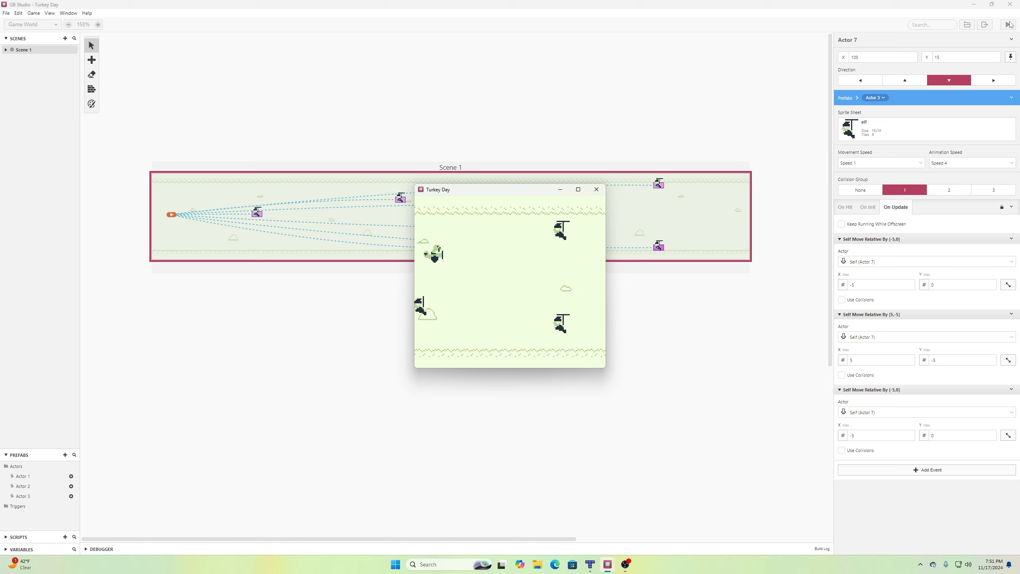
pyautogui.press('Up')
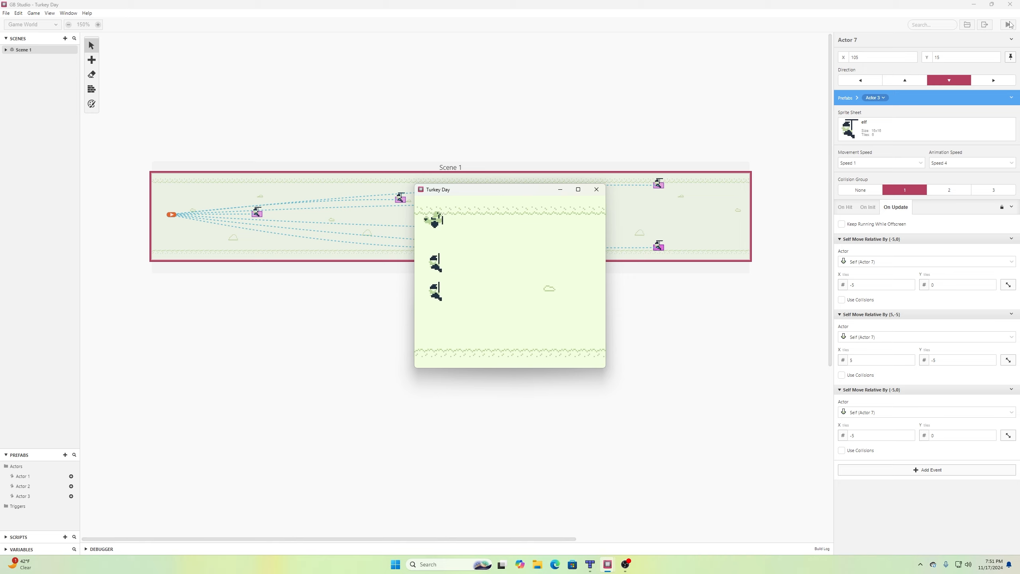
pyautogui.press('Down')
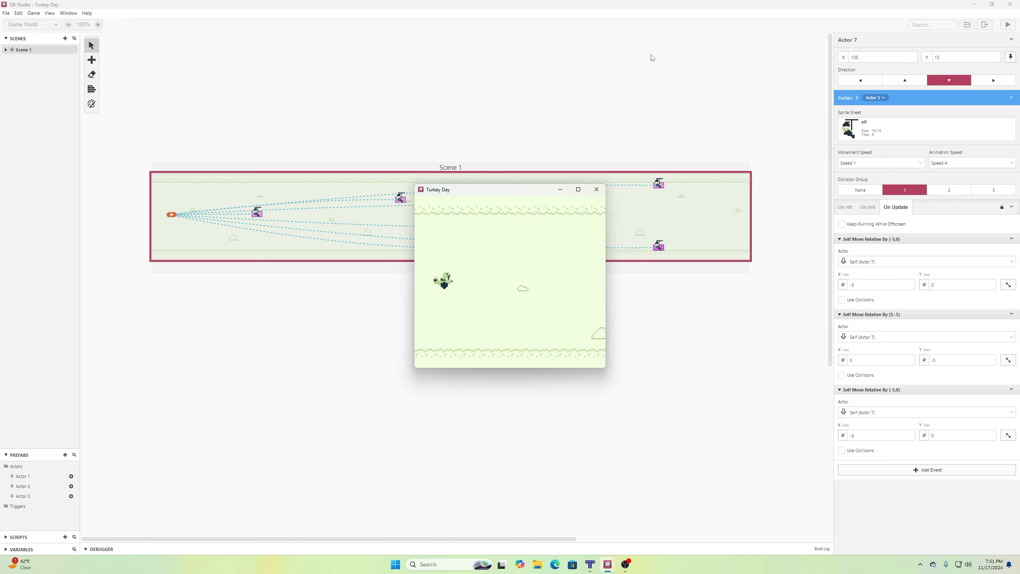
# Close the game preview window and save the Turkey Day project.
pyautogui.click(596, 189)
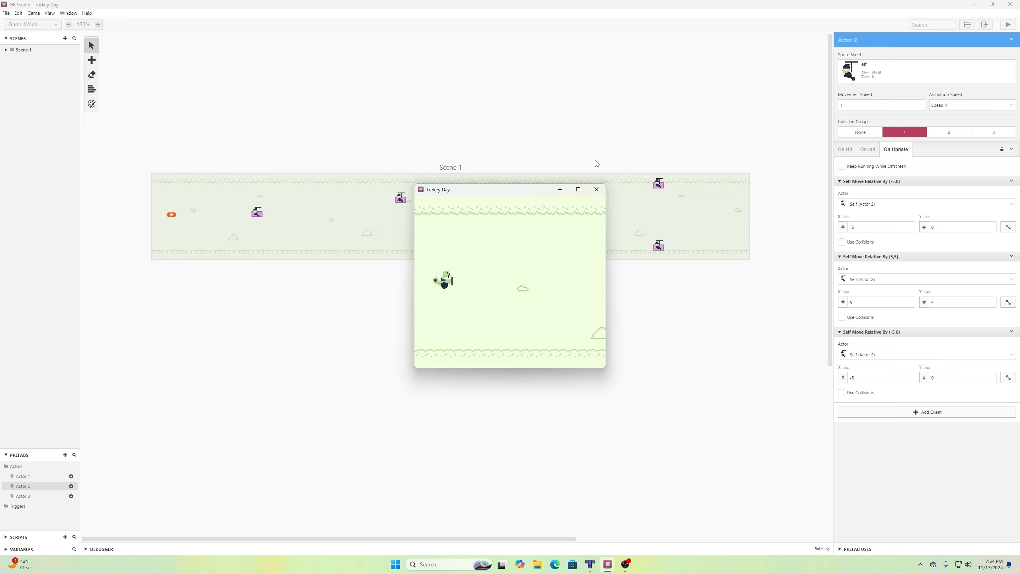
pyautogui.click(3, 12)
pyautogui.click(16, 53)
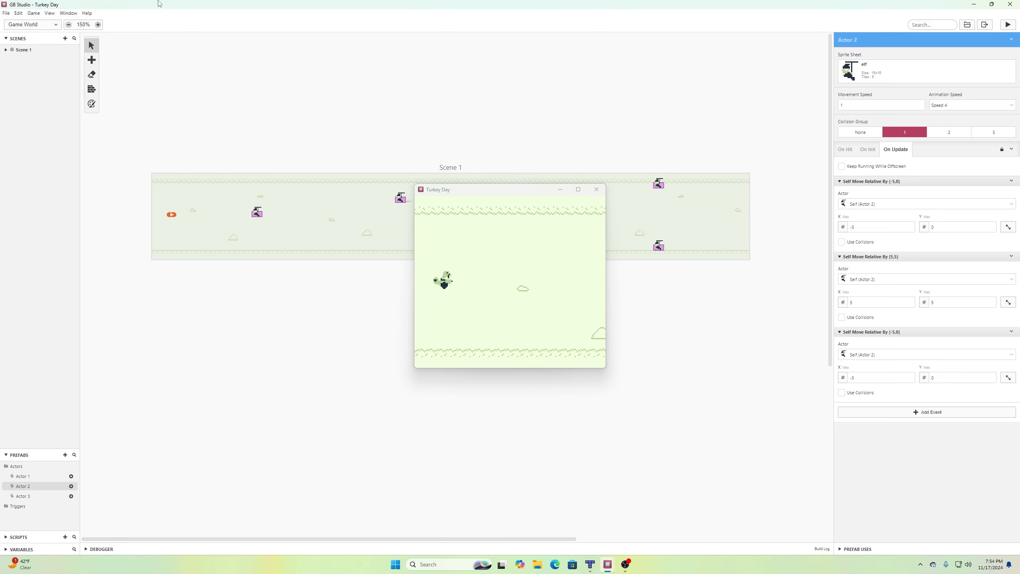